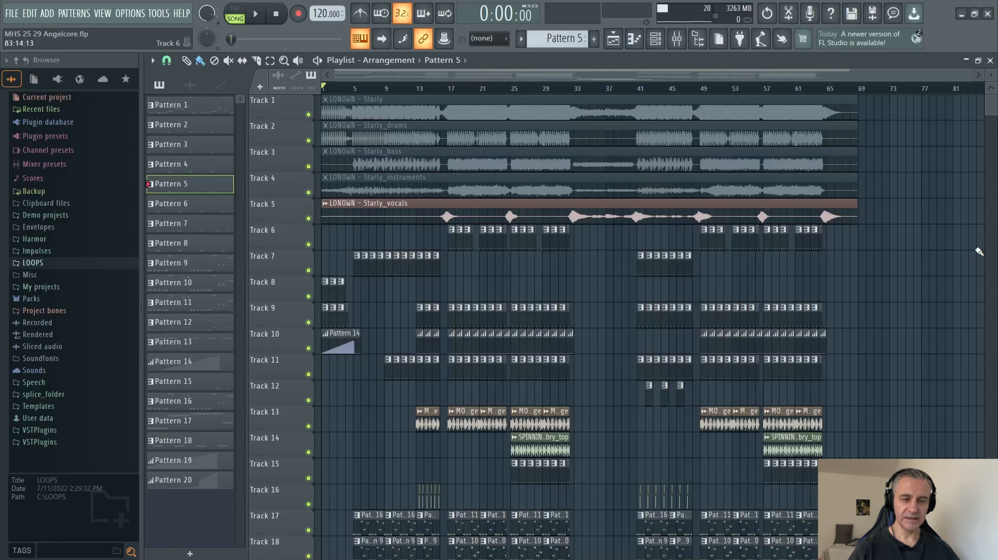
Trim the start of the LONOWN - Starly_vocals clip on Track 5 to about bar 15.
{"action": "left_click_drag", "start_coordinate": [325, 215], "coordinate": [433, 229]}
{"action": "scroll", "coordinate": [295, 250], "scroll_direction": "up", "scroll_amount": 5}
{"action": "scroll", "coordinate": [323, 237], "scroll_direction": "down", "scroll_amount": 4}
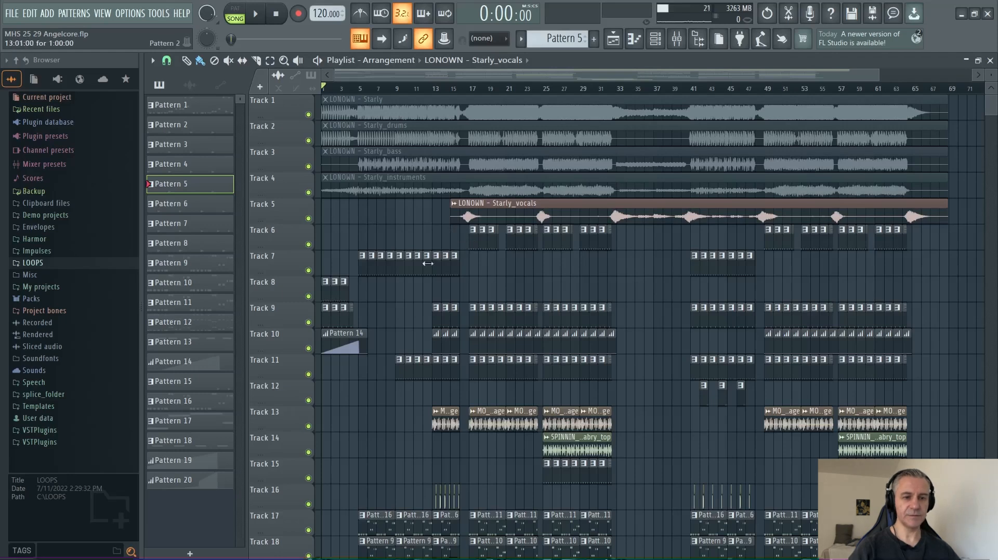
{"action": "scroll", "coordinate": [467, 246], "scroll_direction": "down", "scroll_amount": 2}
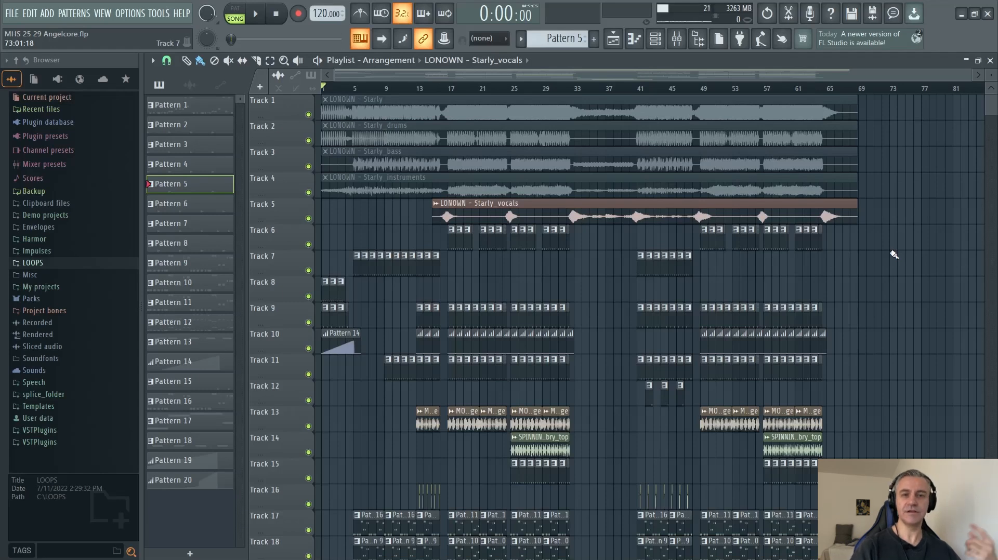
Play the song from the beginning and review the tracks used in the intro.
{"action": "key", "text": "space"}
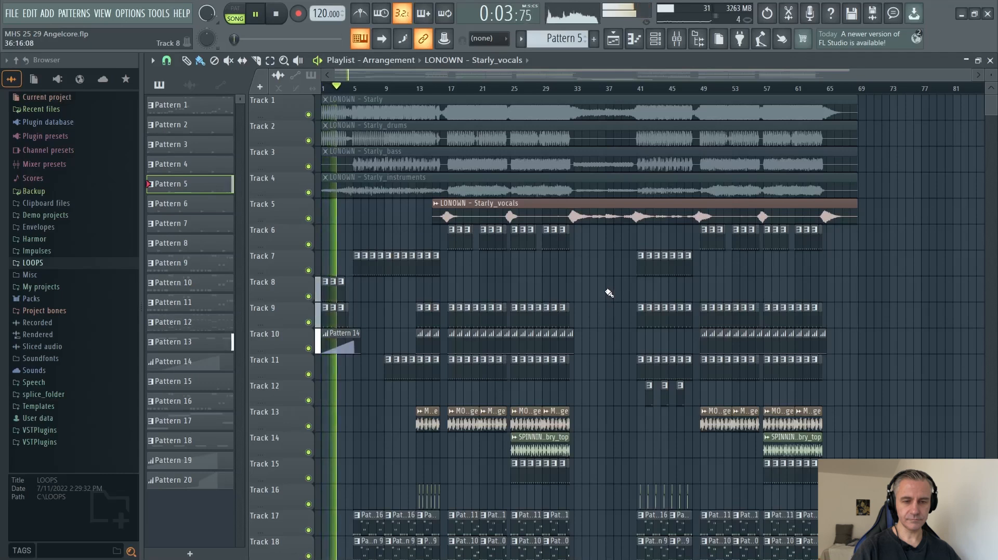
{"action": "scroll", "coordinate": [609, 294], "scroll_direction": "down", "scroll_amount": 2}
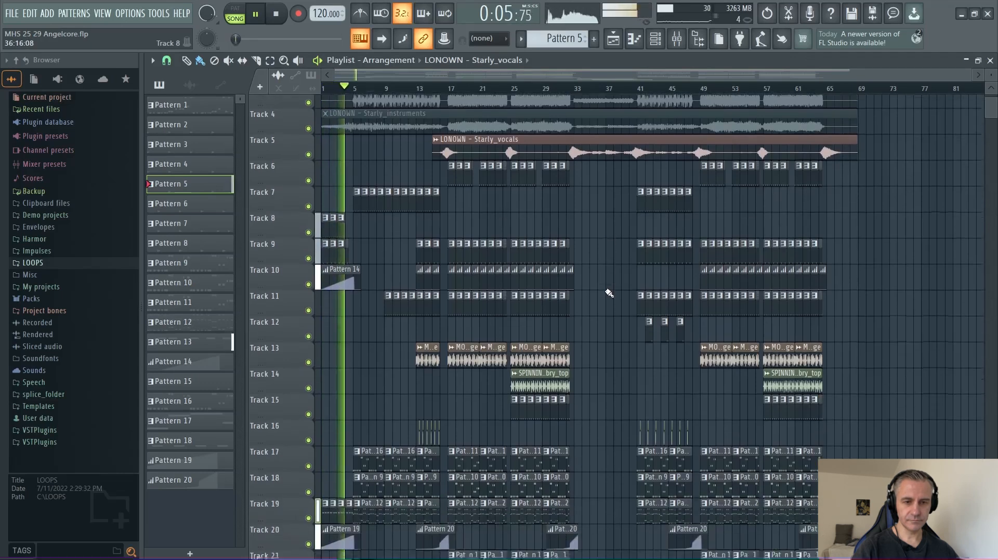
{"action": "scroll", "coordinate": [610, 293], "scroll_direction": "down", "scroll_amount": 5}
{"action": "scroll", "coordinate": [607, 290], "scroll_direction": "up", "scroll_amount": 8}
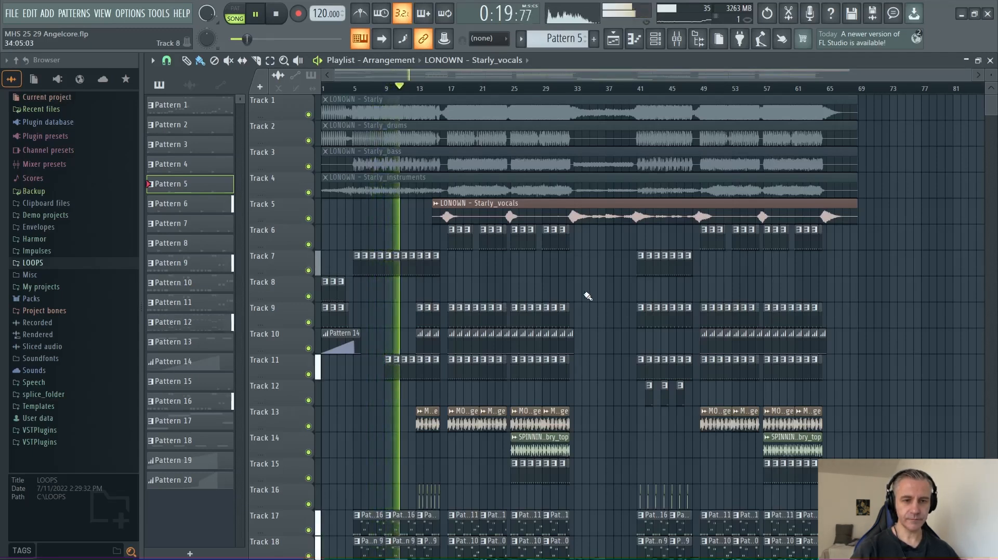
{"action": "scroll", "coordinate": [587, 296], "scroll_direction": "down", "scroll_amount": 4}
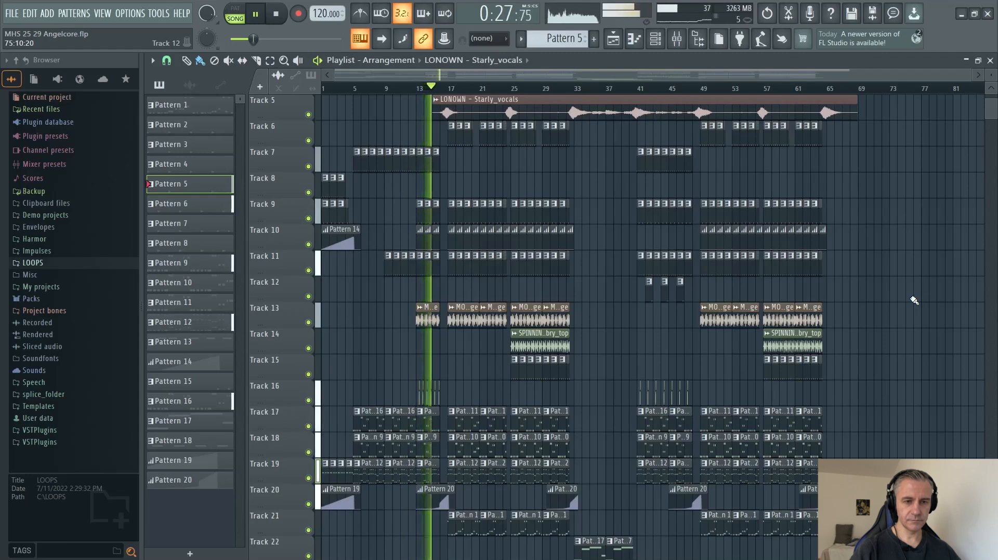
Inspect the sample and miscellaneous channel settings of the VND Drumloop 020 clip on Track 16.
{"action": "double_click", "coordinate": [437, 396]}
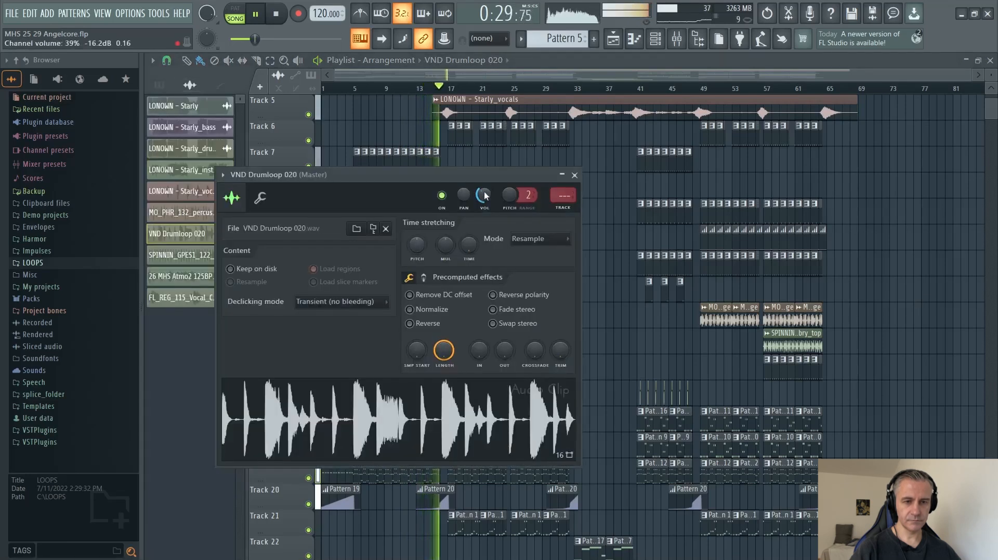
{"action": "left_click", "coordinate": [260, 200]}
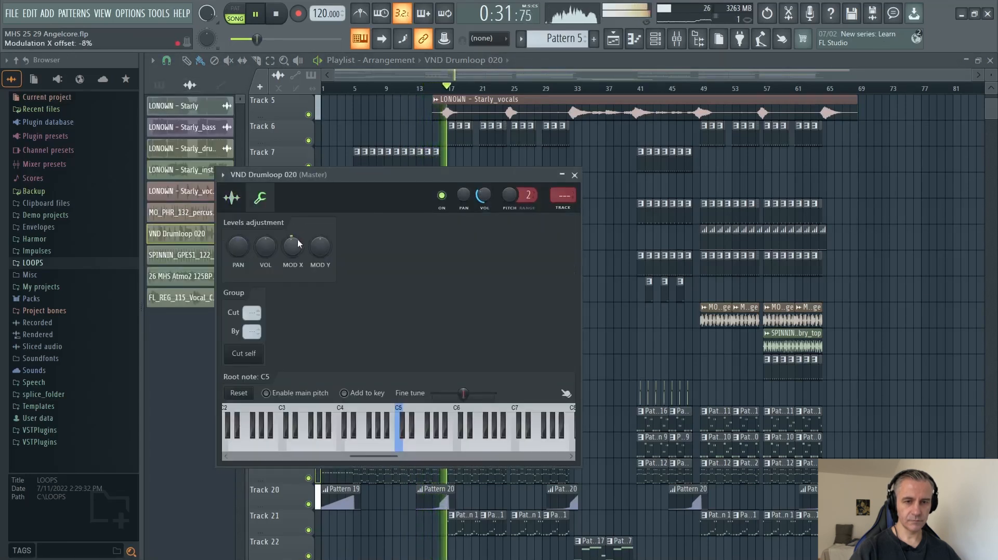
{"action": "key", "text": "Escape"}
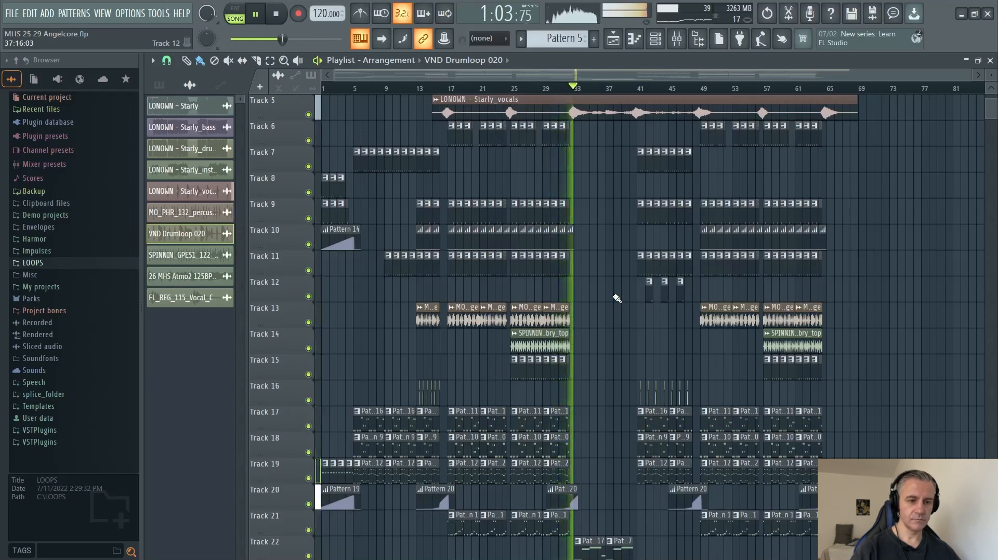
Examine the breakdown clips on Tracks 22 to 25 while the song plays.
{"action": "scroll", "coordinate": [617, 298], "scroll_direction": "down", "scroll_amount": 8}
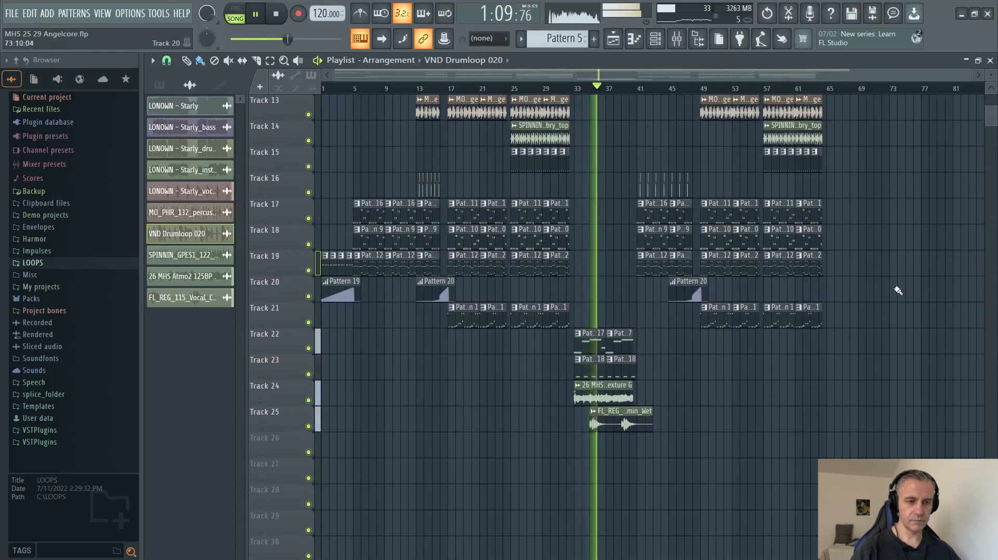
{"action": "scroll", "coordinate": [639, 372], "scroll_direction": "up", "scroll_amount": 3}
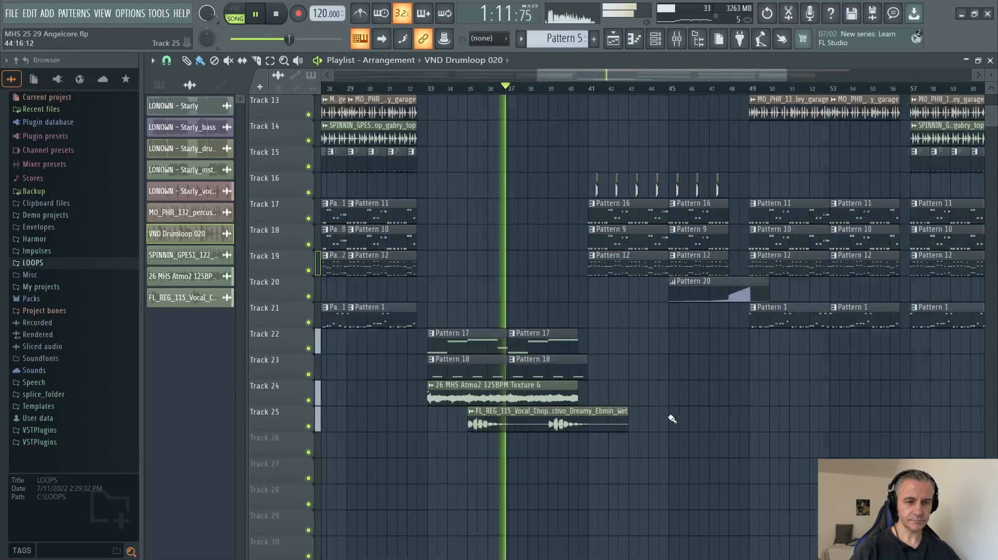
{"action": "scroll", "coordinate": [640, 372], "scroll_direction": "down", "scroll_amount": 1}
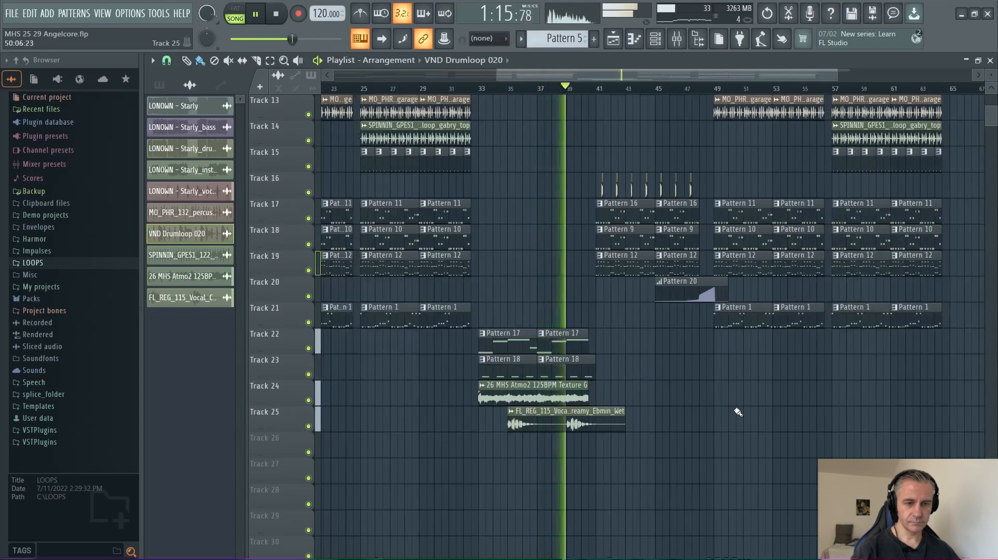
{"action": "scroll", "coordinate": [443, 395], "scroll_direction": "down", "scroll_amount": 3}
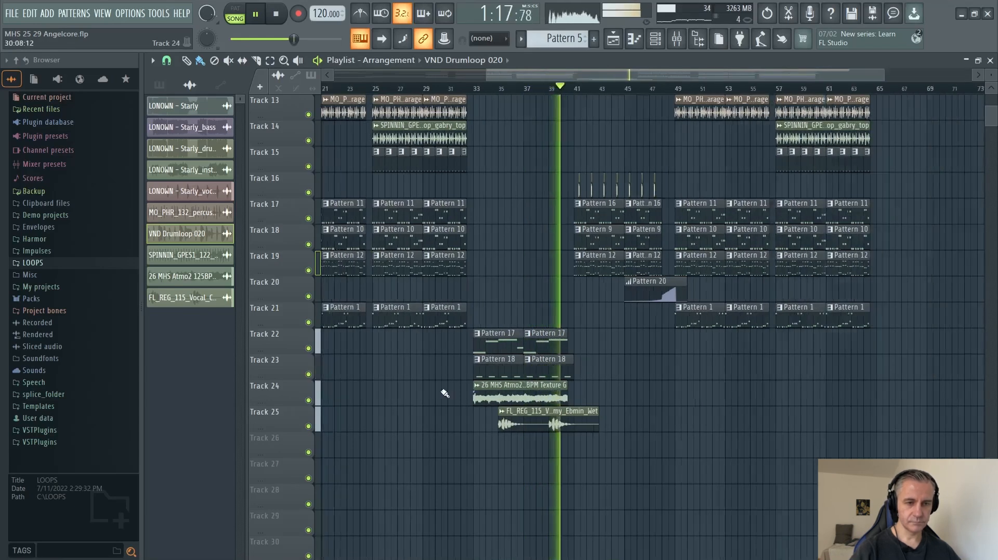
Review the second half of the arrangement across all tracks during playback and stop the song at its end.
{"action": "scroll", "coordinate": [848, 393], "scroll_direction": "up", "scroll_amount": 3}
{"action": "scroll", "coordinate": [845, 392], "scroll_direction": "up", "scroll_amount": 2}
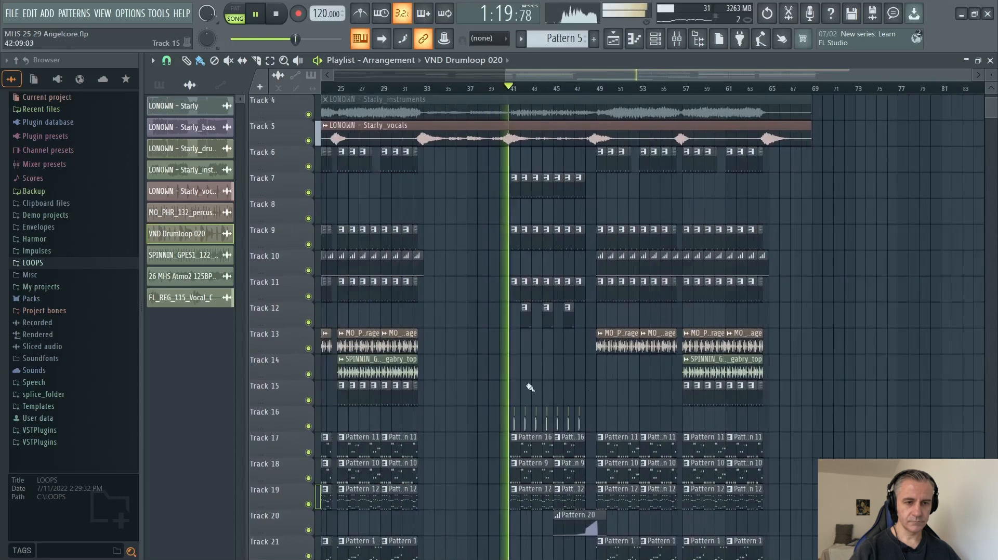
{"action": "scroll", "coordinate": [875, 383], "scroll_direction": "up", "scroll_amount": 3}
{"action": "scroll", "coordinate": [842, 378], "scroll_direction": "down", "scroll_amount": 1}
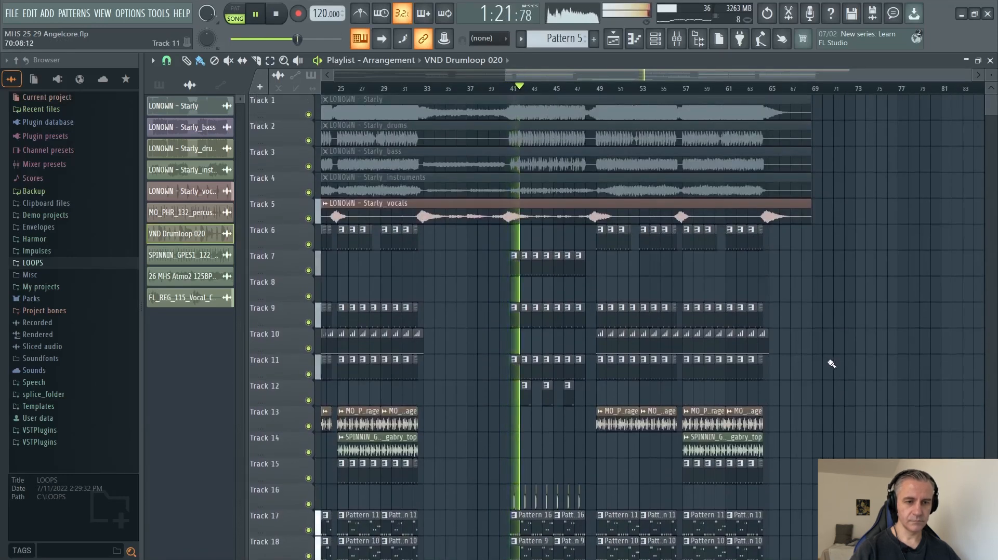
{"action": "scroll", "coordinate": [821, 347], "scroll_direction": "down", "scroll_amount": 2}
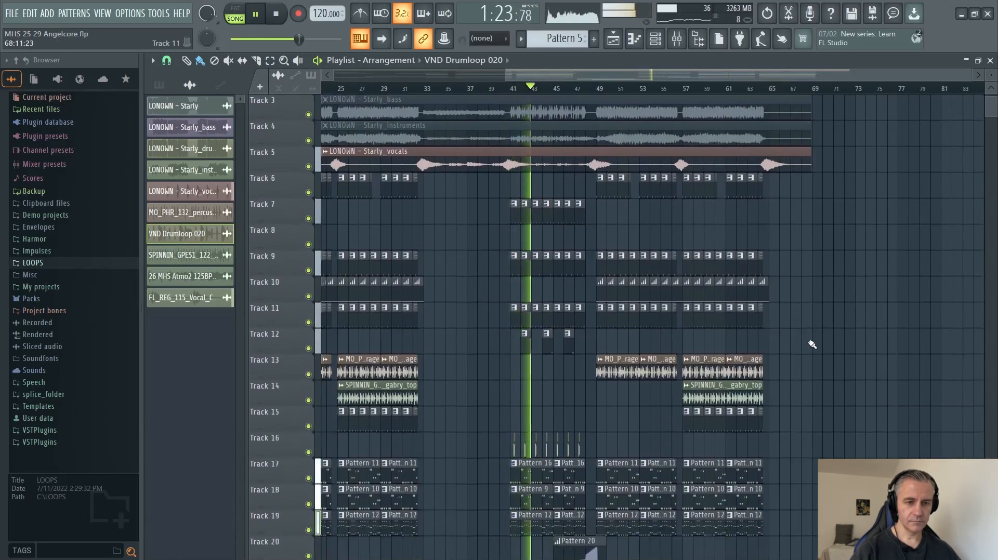
{"action": "scroll", "coordinate": [810, 343], "scroll_direction": "down", "scroll_amount": 3}
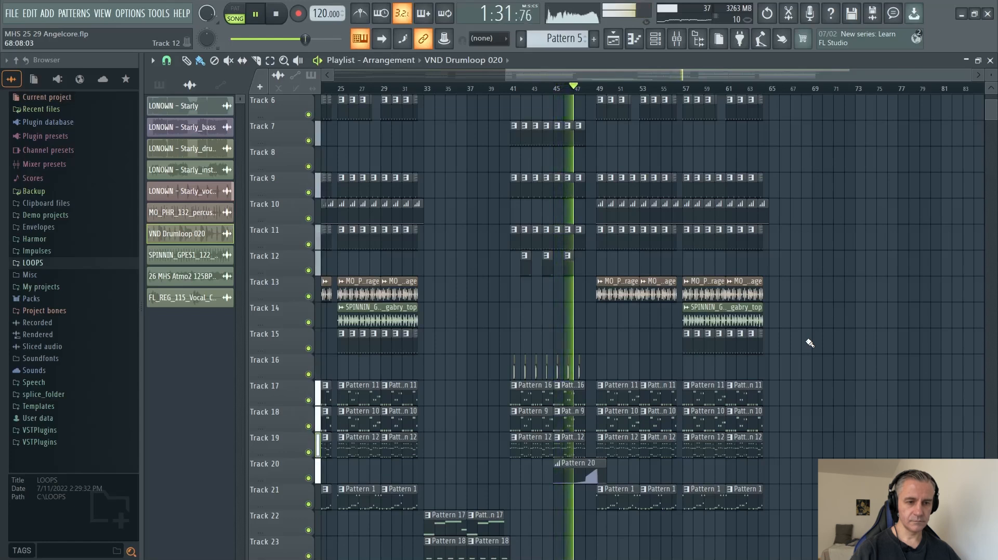
{"action": "scroll", "coordinate": [829, 368], "scroll_direction": "down", "scroll_amount": 5}
{"action": "scroll", "coordinate": [826, 364], "scroll_direction": "up", "scroll_amount": 10}
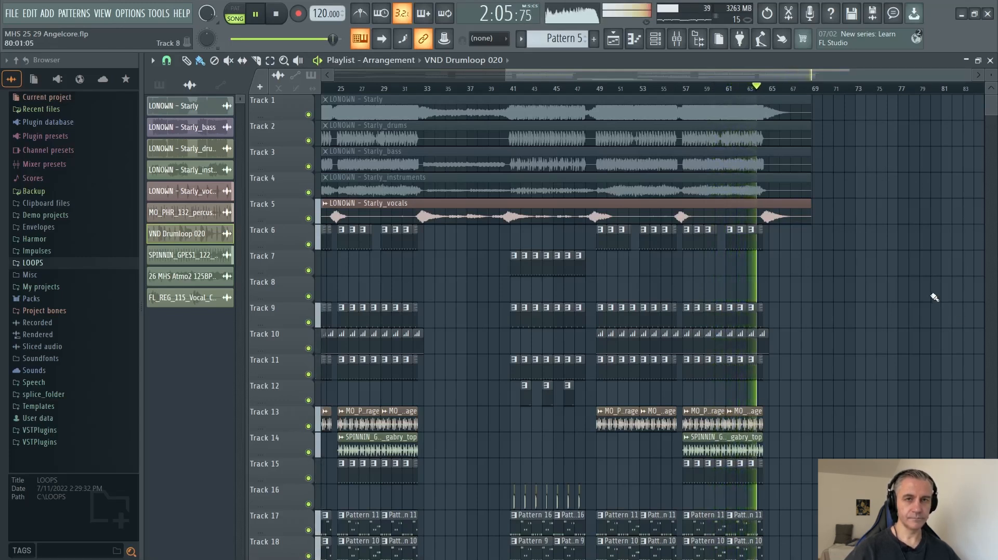
{"action": "scroll", "coordinate": [918, 283], "scroll_direction": "down", "scroll_amount": 8}
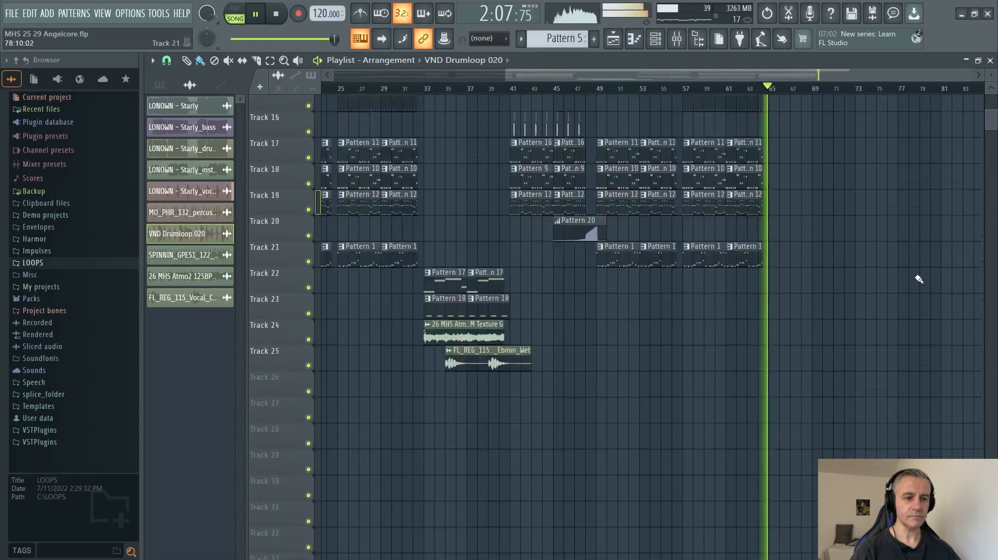
{"action": "scroll", "coordinate": [920, 280], "scroll_direction": "up", "scroll_amount": 5}
{"action": "scroll", "coordinate": [919, 279], "scroll_direction": "down", "scroll_amount": 2}
{"action": "key", "text": "space"}
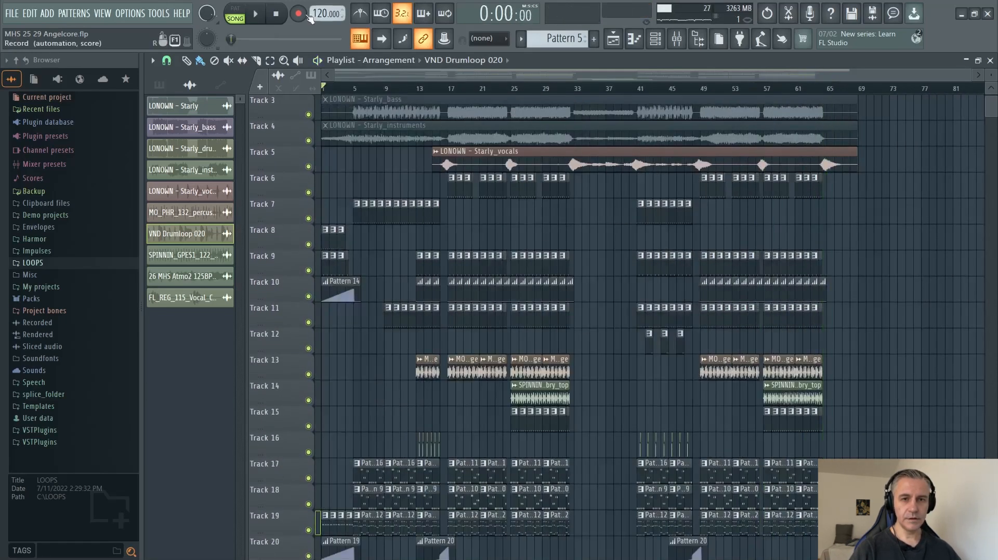
Restore the Playlist window to its smaller size beside the Channel rack.
{"action": "double_click", "coordinate": [858, 63]}
{"action": "scroll", "coordinate": [685, 366], "scroll_direction": "up", "scroll_amount": 5}
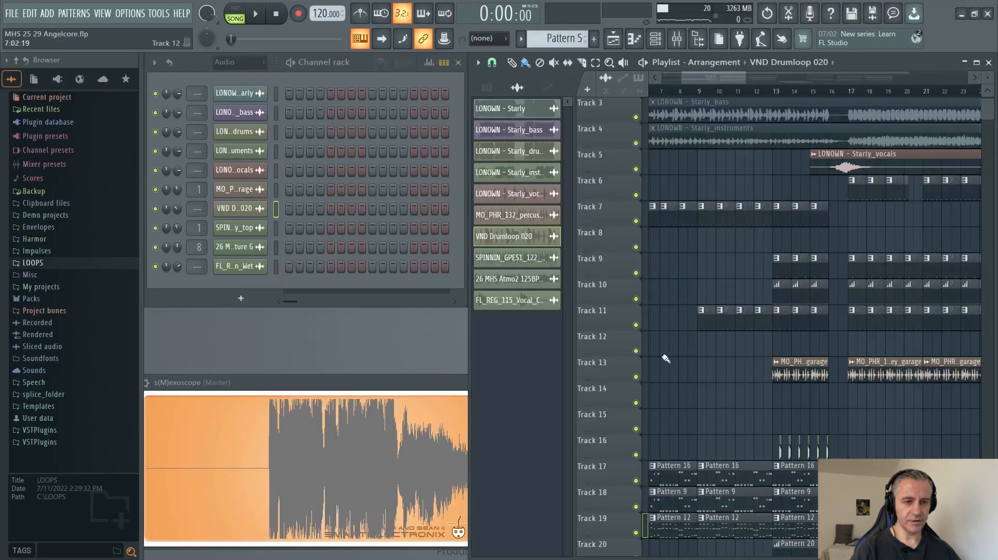
{"action": "scroll", "coordinate": [666, 359], "scroll_direction": "down", "scroll_amount": 3}
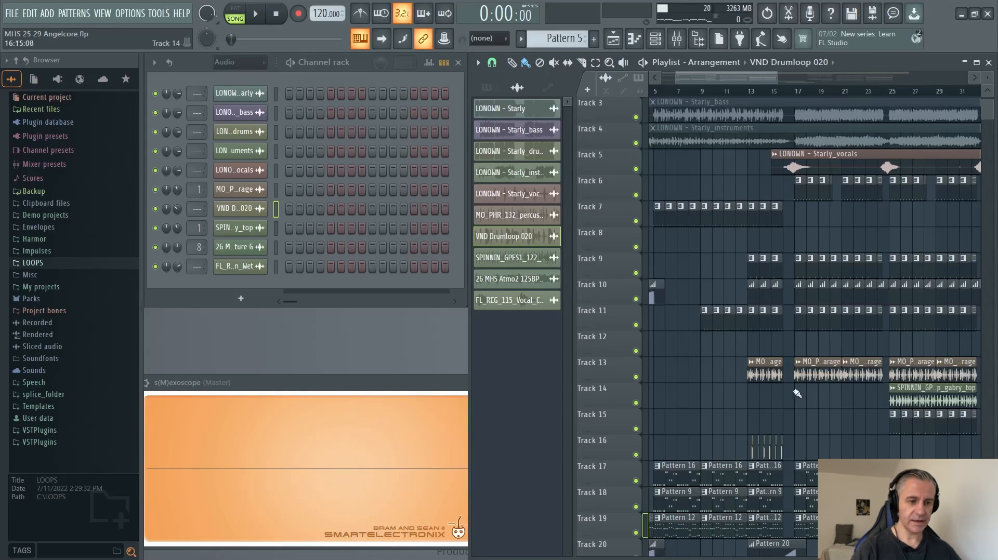
{"action": "scroll", "coordinate": [797, 393], "scroll_direction": "down", "scroll_amount": 5}
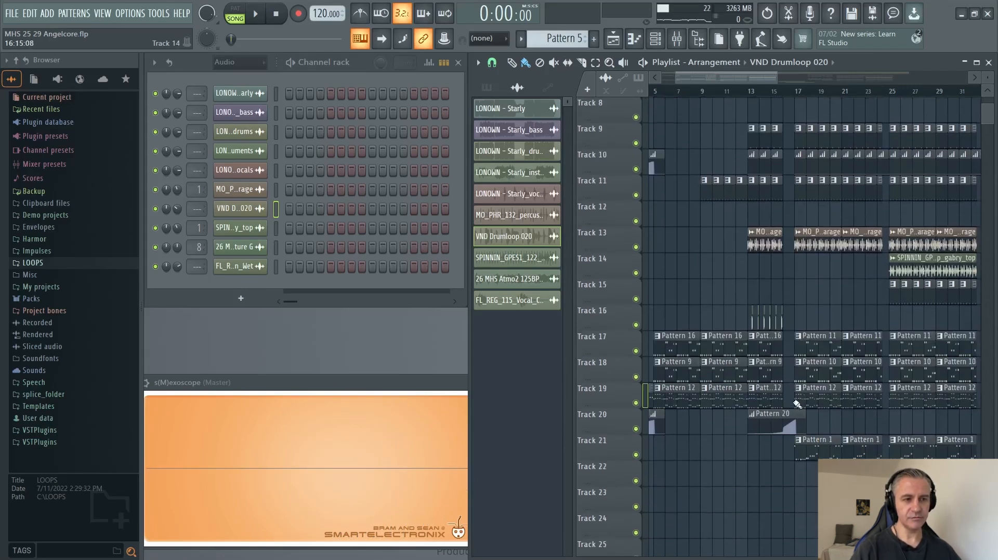
{"action": "scroll", "coordinate": [738, 281], "scroll_direction": "down", "scroll_amount": 3}
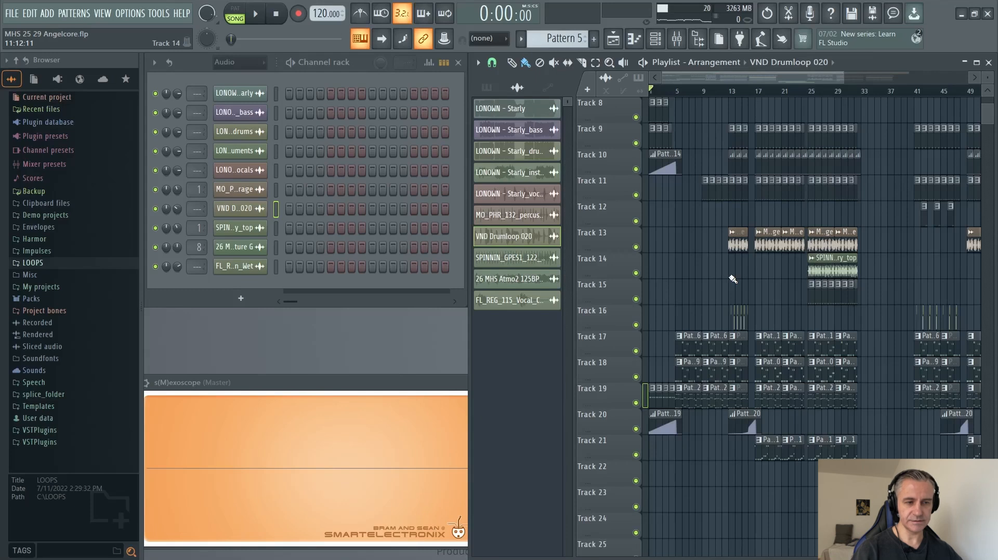
Solo Track 6 and unmute Tracks 7 to 11 alongside it.
{"action": "scroll", "coordinate": [732, 279], "scroll_direction": "up", "scroll_amount": 3}
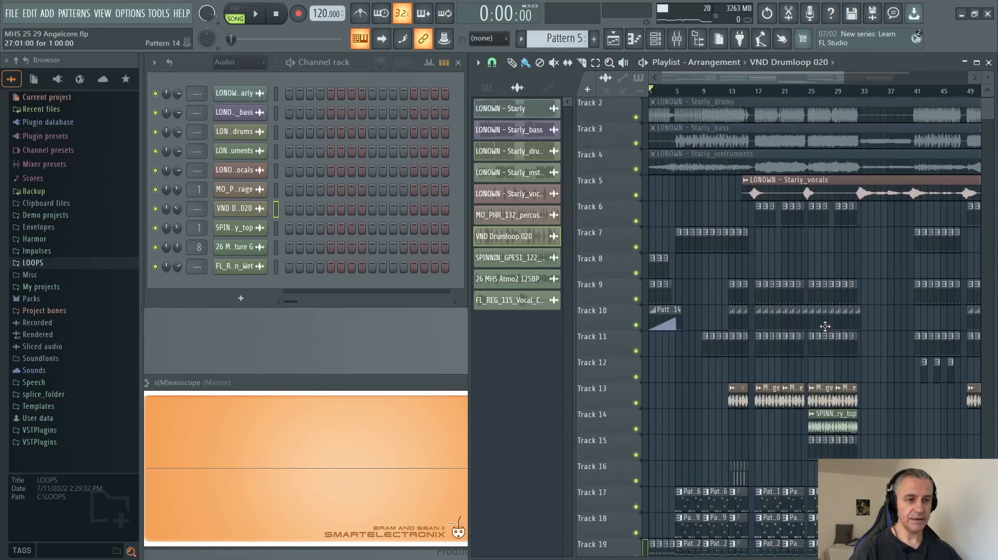
{"action": "scroll", "coordinate": [825, 328], "scroll_direction": "up", "scroll_amount": 1}
{"action": "scroll", "coordinate": [848, 243], "scroll_direction": "down", "scroll_amount": 2}
{"action": "right_click", "coordinate": [635, 221]}
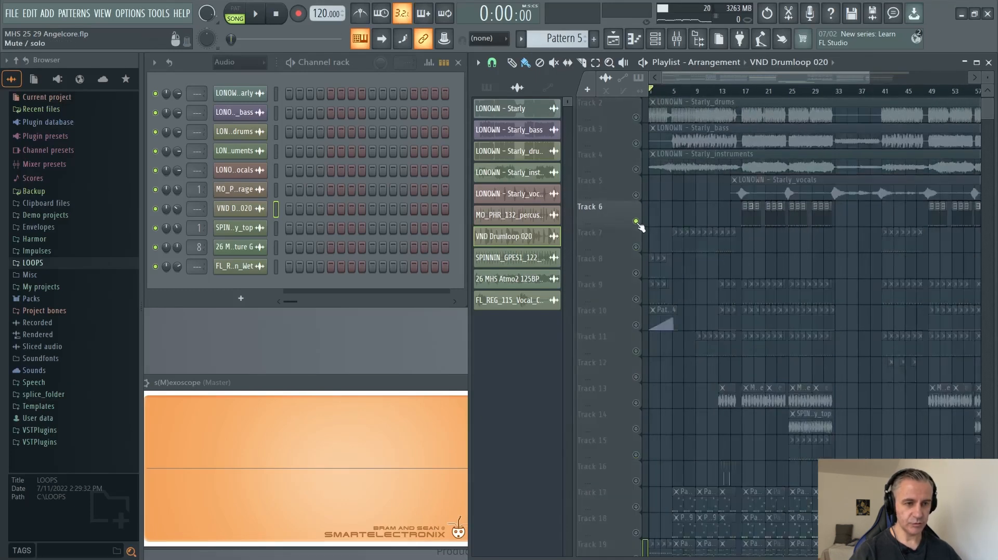
{"action": "left_click", "coordinate": [635, 248]}
{"action": "left_click", "coordinate": [636, 273]}
{"action": "left_click", "coordinate": [635, 299]}
{"action": "left_click", "coordinate": [635, 325]}
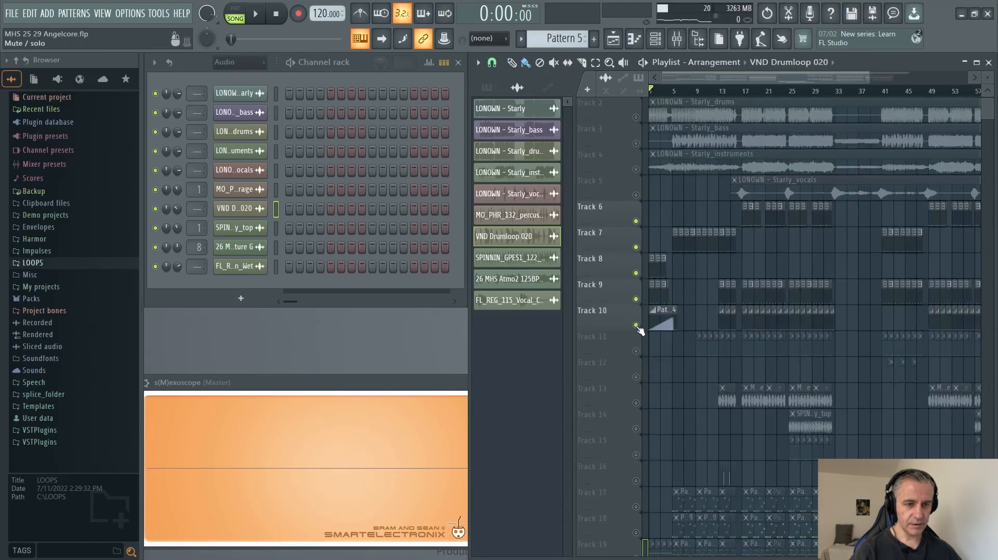
{"action": "left_click", "coordinate": [635, 351]}
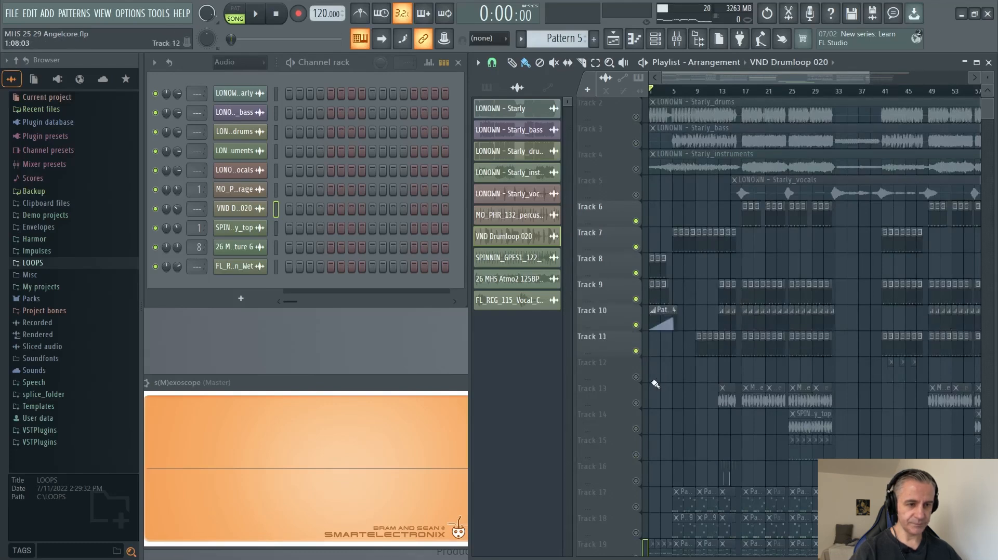
Unmute Tracks 12 to 15 to complete the isolated group.
{"action": "scroll", "coordinate": [655, 384], "scroll_direction": "up", "scroll_amount": 2}
{"action": "left_click", "coordinate": [636, 377]}
{"action": "left_click", "coordinate": [635, 403]}
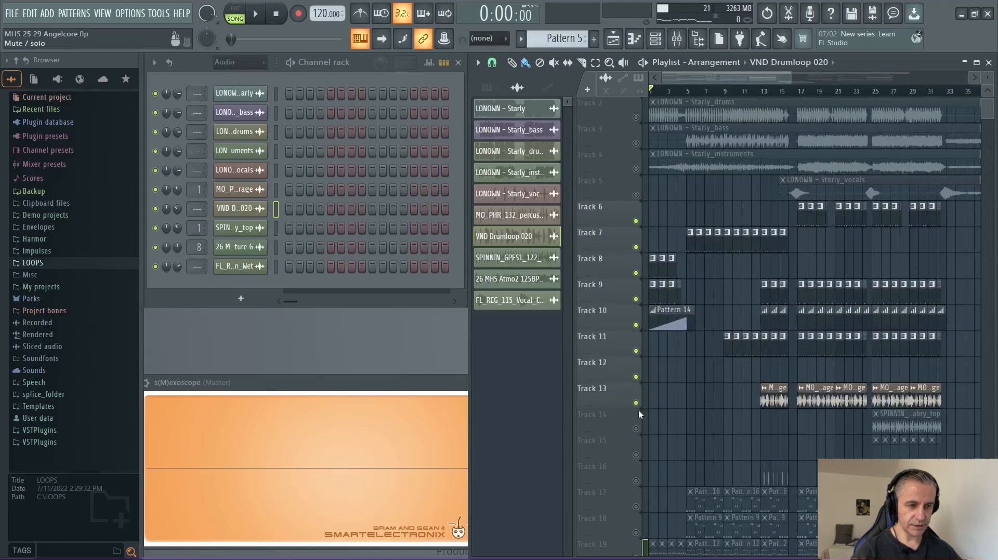
{"action": "left_click", "coordinate": [636, 429]}
{"action": "left_click", "coordinate": [636, 456]}
{"action": "scroll", "coordinate": [754, 438], "scroll_direction": "down", "scroll_amount": 3}
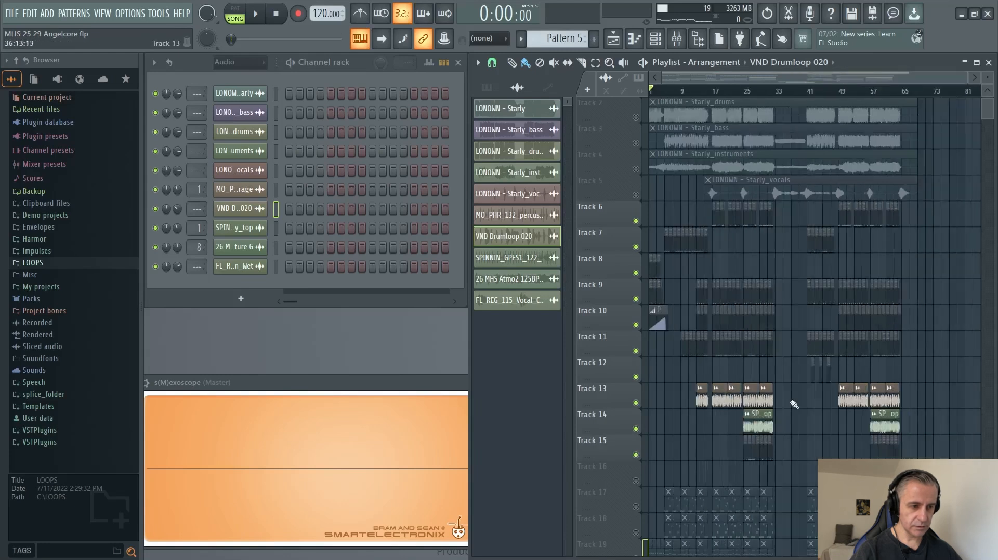
Locate the Extract stems from sample option for the muted LONOWN - Starly clip on Track 1.
{"action": "scroll", "coordinate": [705, 316], "scroll_direction": "up", "scroll_amount": 1}
{"action": "scroll", "coordinate": [646, 171], "scroll_direction": "up", "scroll_amount": 5}
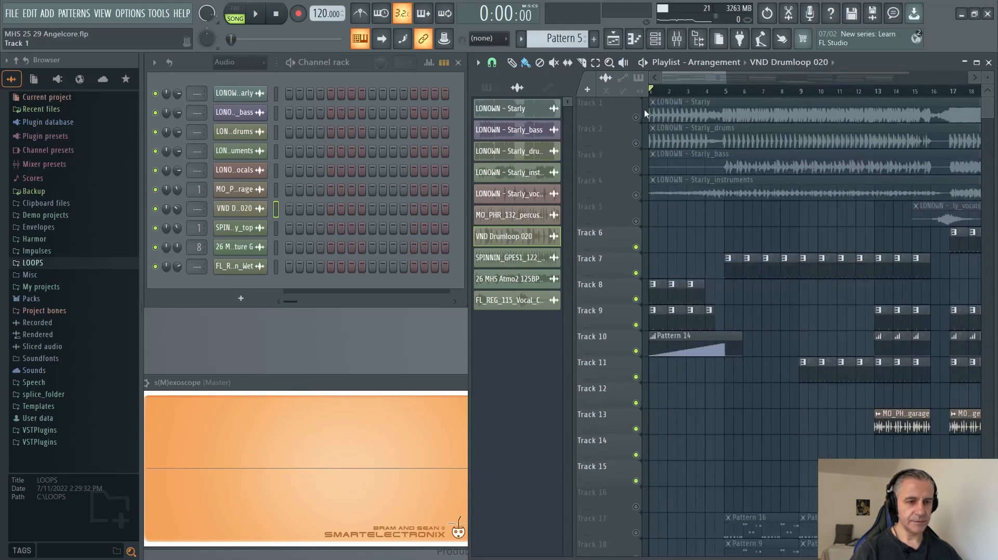
{"action": "scroll", "coordinate": [644, 113], "scroll_direction": "down", "scroll_amount": 3}
{"action": "scroll", "coordinate": [793, 105], "scroll_direction": "up", "scroll_amount": 3}
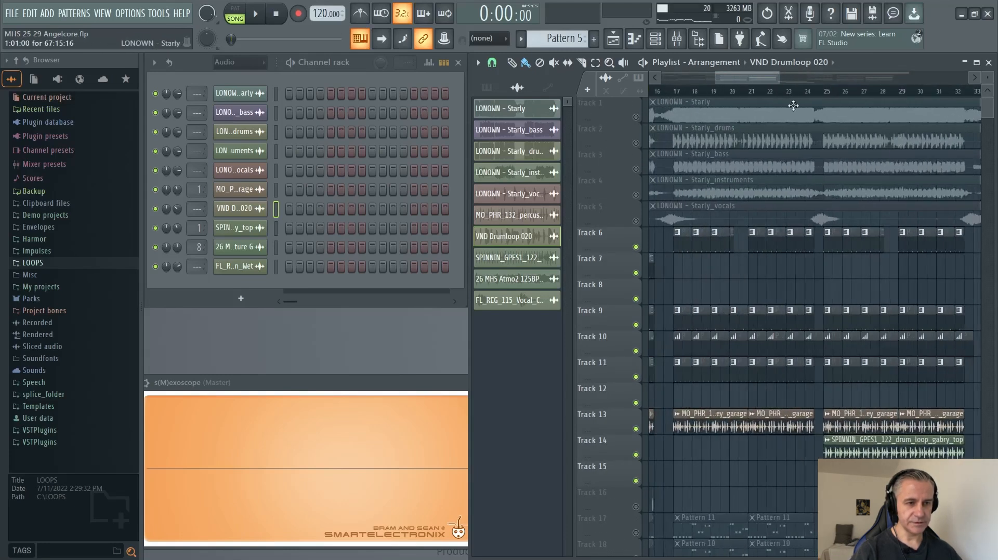
{"action": "scroll", "coordinate": [786, 174], "scroll_direction": "down", "scroll_amount": 2}
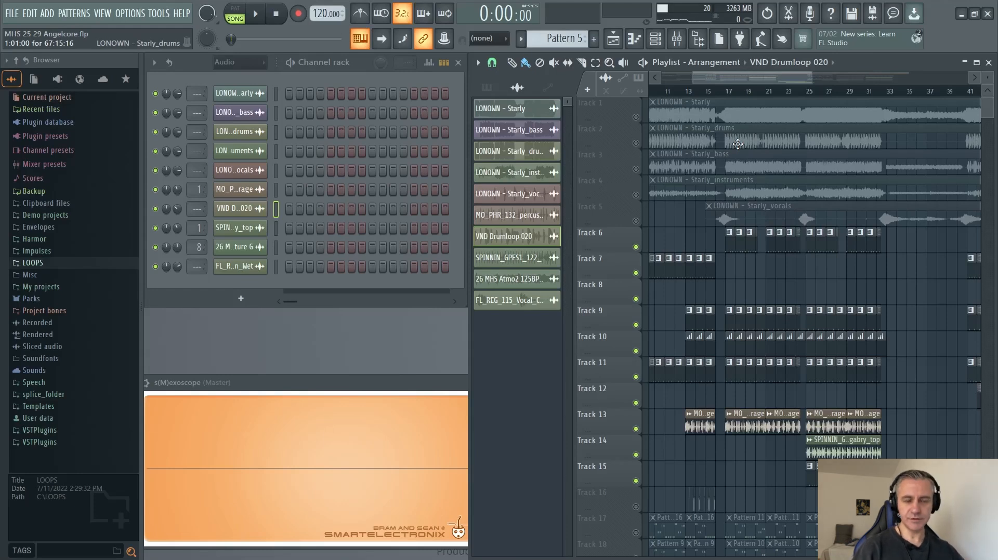
{"action": "left_click", "coordinate": [656, 102]}
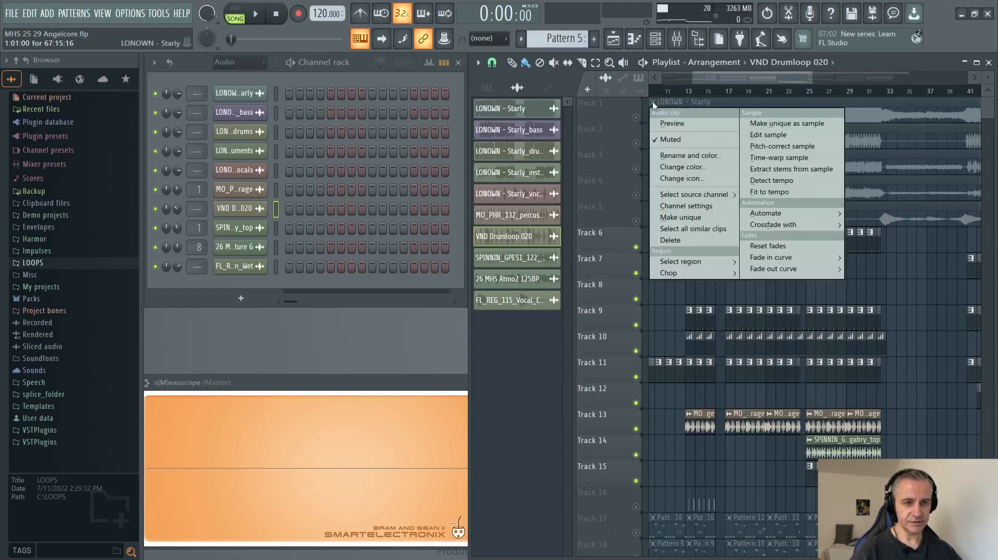
{"action": "left_click", "coordinate": [767, 169]}
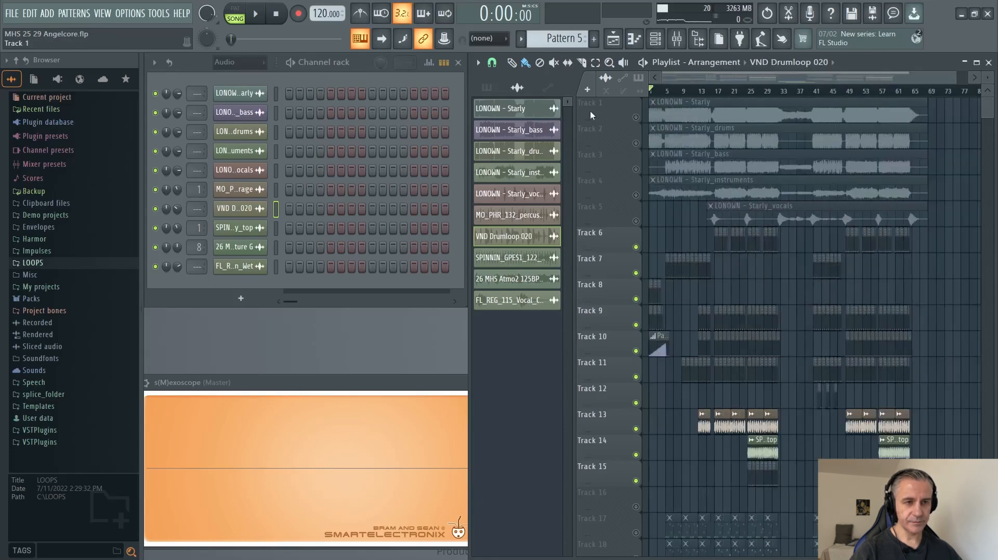
Open the Extract stems from sample options for the muted LONOWN - Starly clip on Track 1, and close them without extracting.
{"action": "scroll", "coordinate": [603, 112], "scroll_direction": "up", "scroll_amount": 5}
{"action": "left_click", "coordinate": [657, 103]}
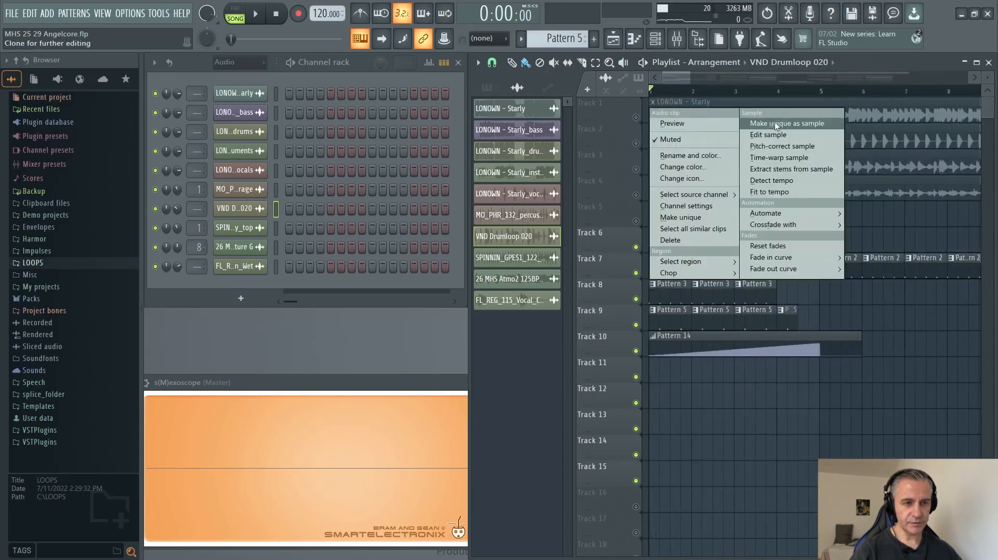
{"action": "left_click", "coordinate": [782, 174]}
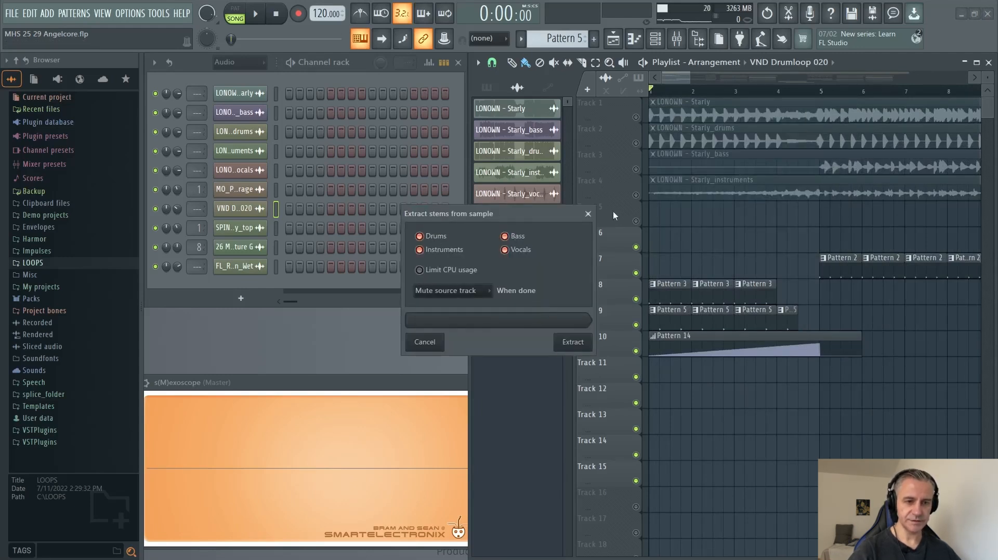
{"action": "left_click", "coordinate": [589, 214]}
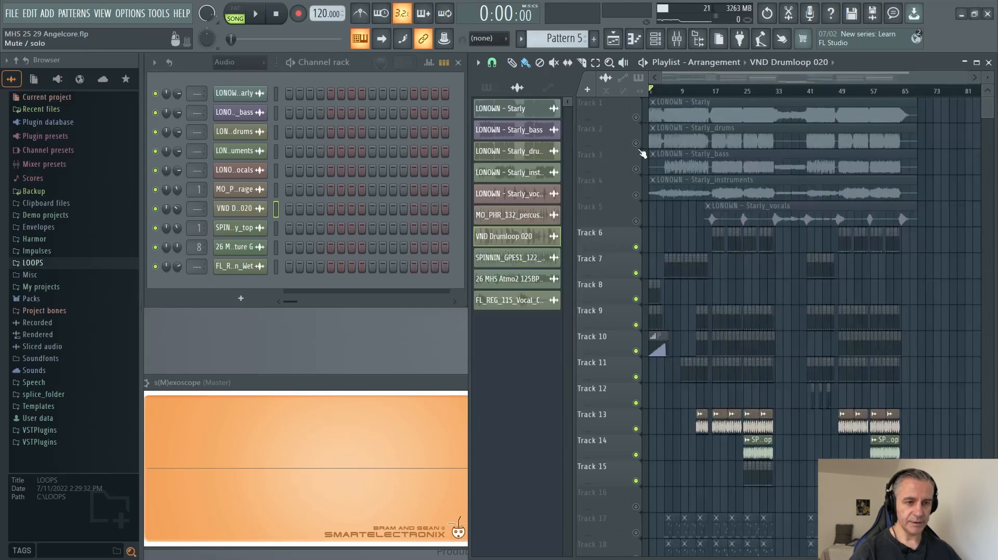
Solo the LONOWN - Starly_drums clip's Track 2 and play different sections of the drum stem.
{"action": "left_click", "coordinate": [697, 141]}
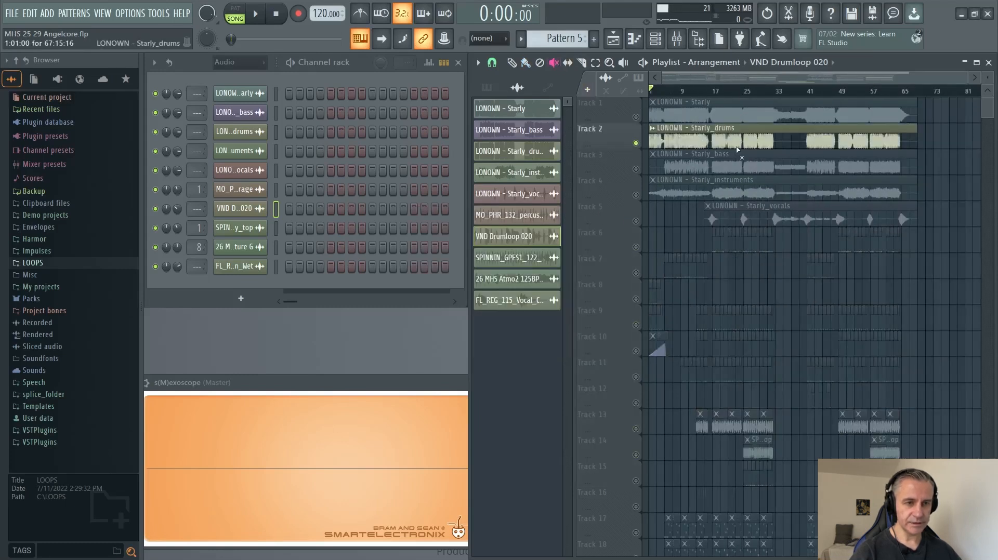
{"action": "scroll", "coordinate": [721, 143], "scroll_direction": "up", "scroll_amount": 5}
{"action": "left_click", "coordinate": [678, 90]}
{"action": "key", "text": "space"}
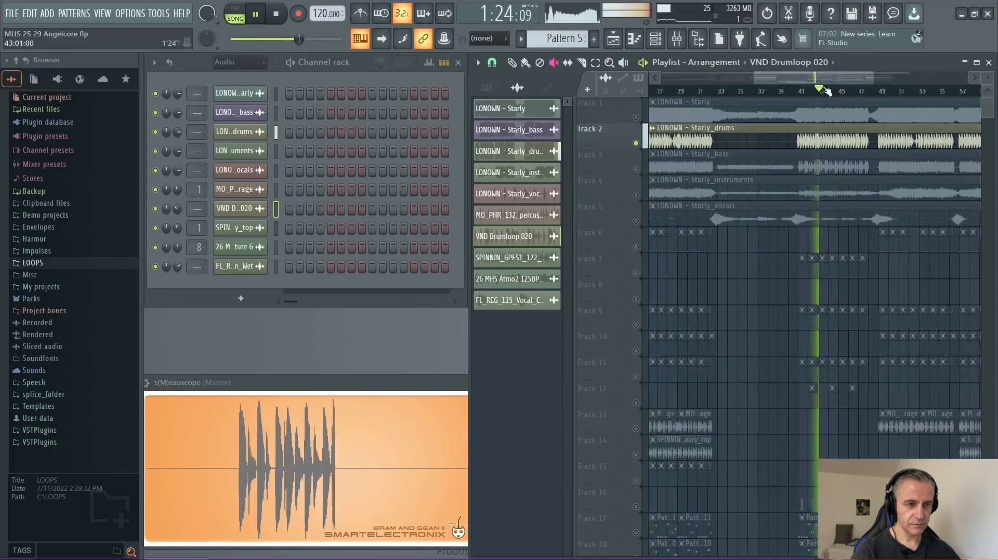
{"action": "scroll", "coordinate": [659, 152], "scroll_direction": "down", "scroll_amount": 2}
{"action": "scroll", "coordinate": [659, 152], "scroll_direction": "up", "scroll_amount": 1}
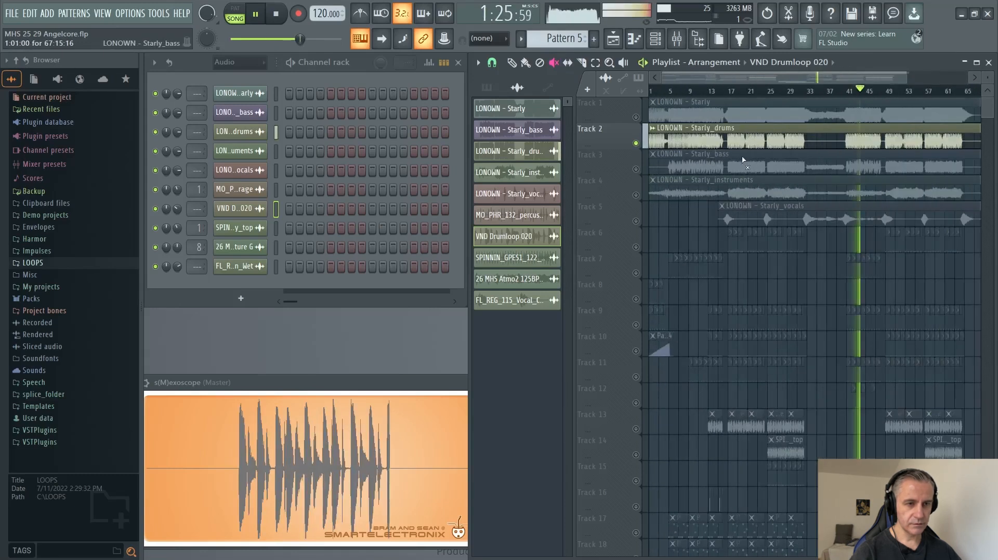
{"action": "key", "text": "space"}
Solo Track 6 and unmute Tracks 7 to 10 alongside it.
{"action": "right_click", "coordinate": [637, 169]}
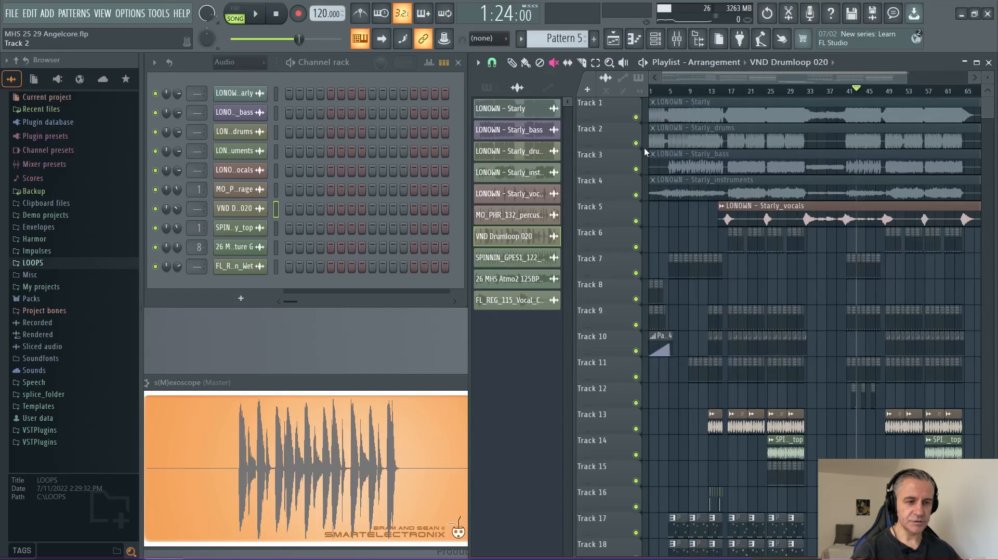
{"action": "scroll", "coordinate": [608, 263], "scroll_direction": "up", "scroll_amount": 3}
{"action": "scroll", "coordinate": [608, 266], "scroll_direction": "down", "scroll_amount": 1}
{"action": "right_click", "coordinate": [636, 247]}
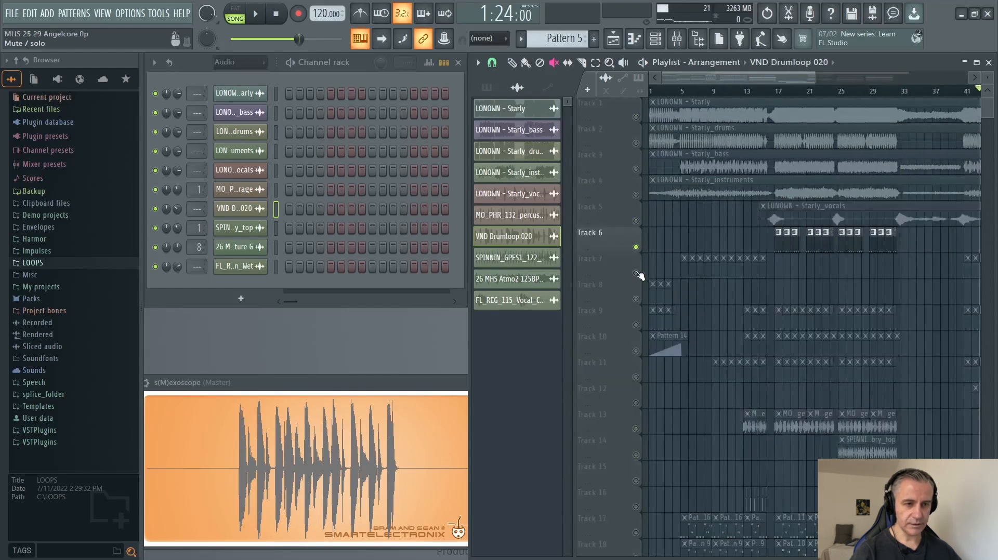
{"action": "left_click", "coordinate": [636, 273]}
{"action": "left_click", "coordinate": [636, 299]}
{"action": "left_click", "coordinate": [636, 325]}
{"action": "left_click", "coordinate": [635, 351]}
Unmute Tracks 11 to 16 to extend the isolated drum and percussion group.
{"action": "scroll", "coordinate": [636, 353], "scroll_direction": "down", "scroll_amount": 3}
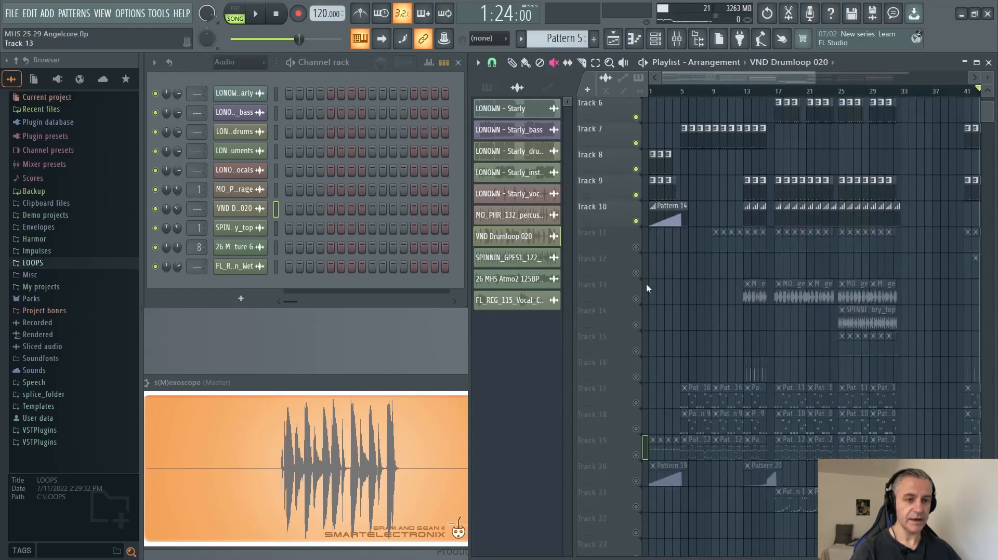
{"action": "left_click", "coordinate": [636, 247]}
{"action": "left_click", "coordinate": [636, 273]}
{"action": "left_click", "coordinate": [635, 299]}
{"action": "left_click", "coordinate": [636, 325]}
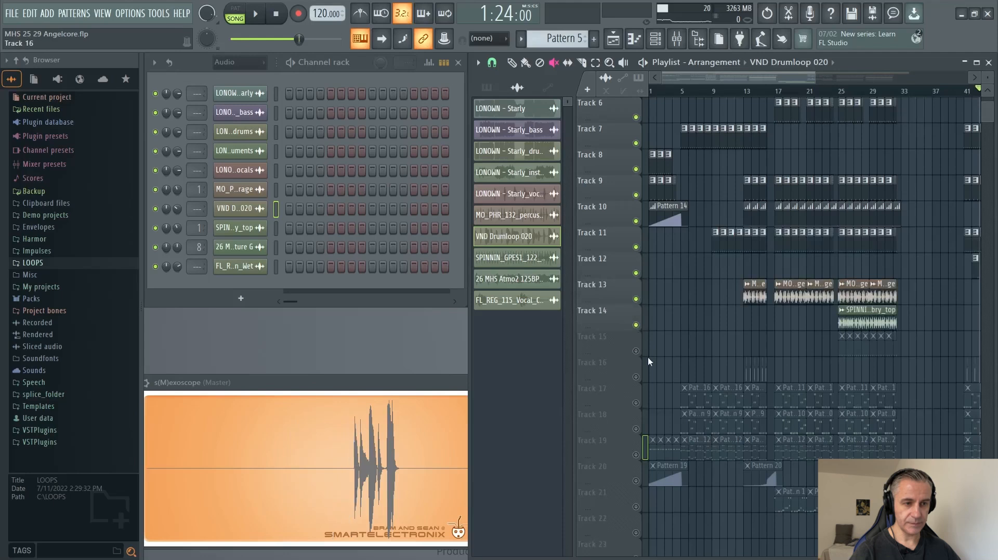
{"action": "left_click", "coordinate": [636, 350]}
{"action": "left_click", "coordinate": [636, 376]}
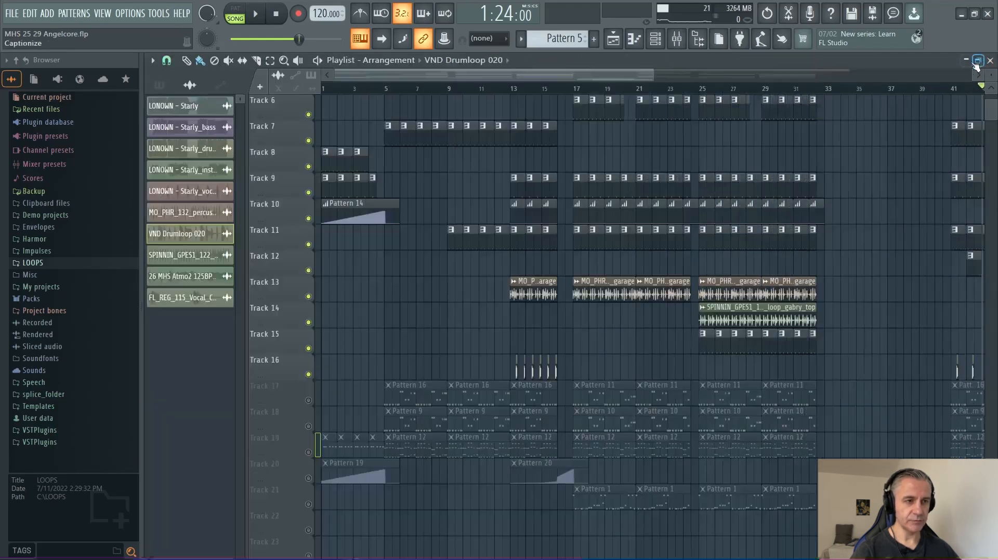
Maximize the Playlist window and examine the LONOWN - Starly_drums waveform against the drum tracks below.
{"action": "left_click", "coordinate": [977, 62]}
{"action": "scroll", "coordinate": [401, 240], "scroll_direction": "up", "scroll_amount": 3}
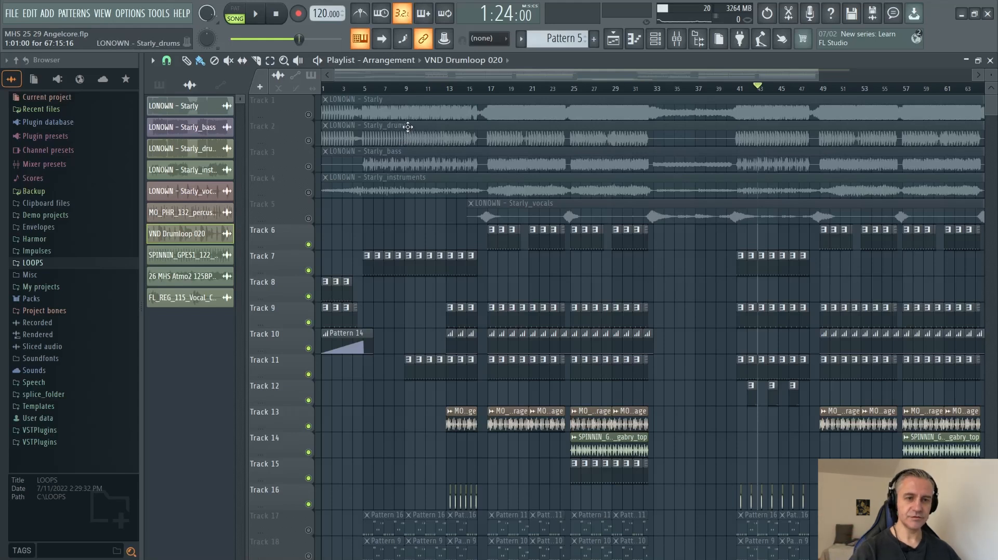
{"action": "scroll", "coordinate": [416, 136], "scroll_direction": "up", "scroll_amount": 5}
{"action": "scroll", "coordinate": [447, 140], "scroll_direction": "down", "scroll_amount": 4}
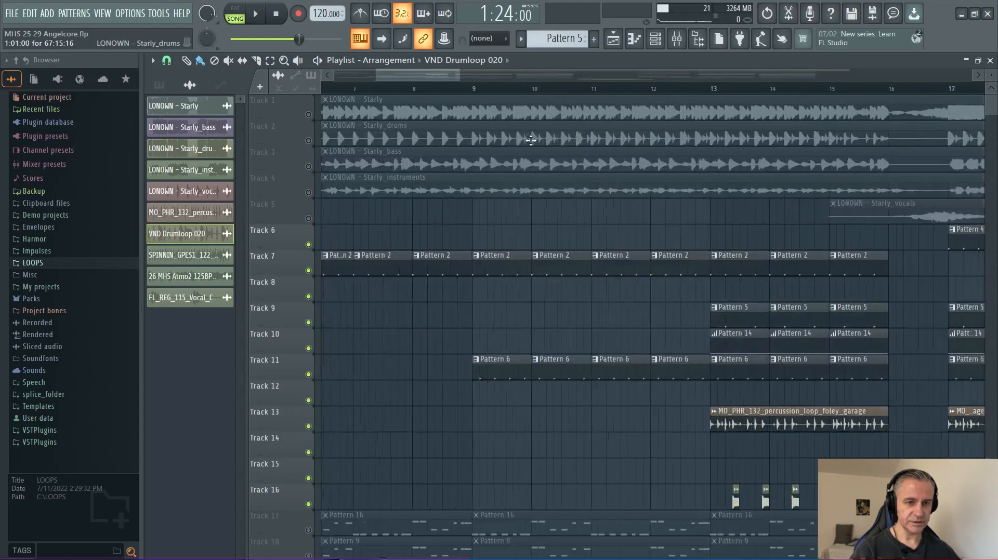
{"action": "scroll", "coordinate": [410, 151], "scroll_direction": "up", "scroll_amount": 3}
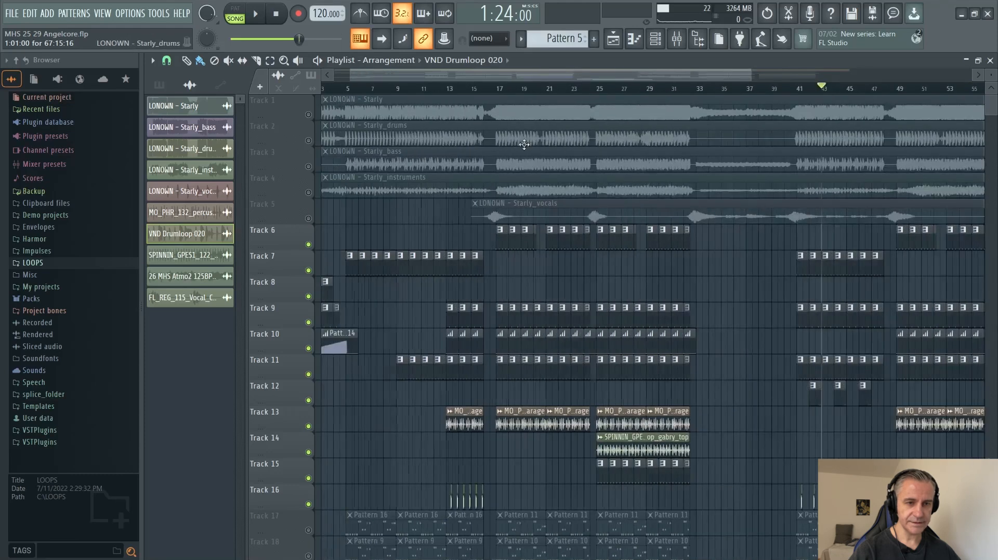
{"action": "scroll", "coordinate": [441, 151], "scroll_direction": "down", "scroll_amount": 6}
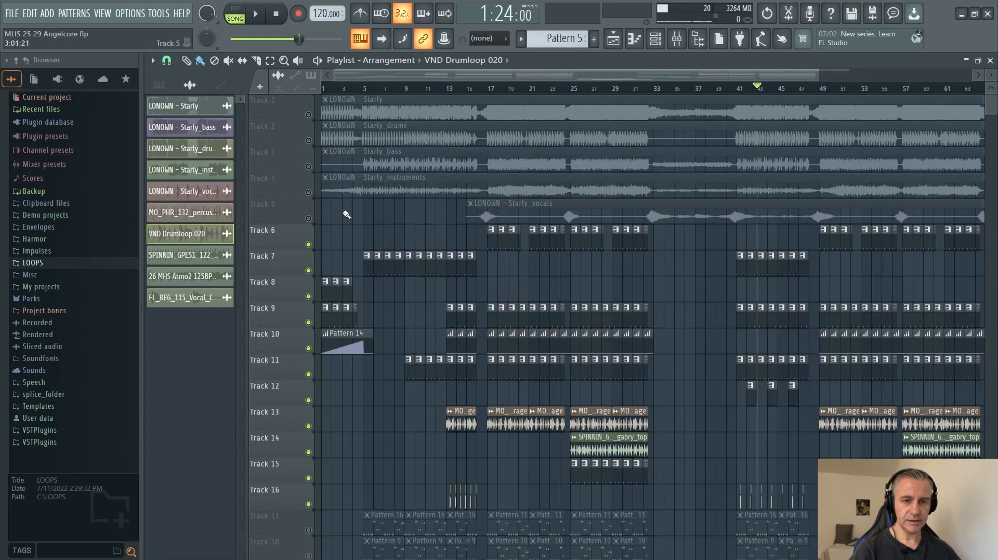
Unmute Track 5 to examine the LONOWN - Starly_vocals clip around bars 15 to 31, and mute it again.
{"action": "left_click", "coordinate": [309, 219]}
{"action": "scroll", "coordinate": [497, 218], "scroll_direction": "up", "scroll_amount": 3}
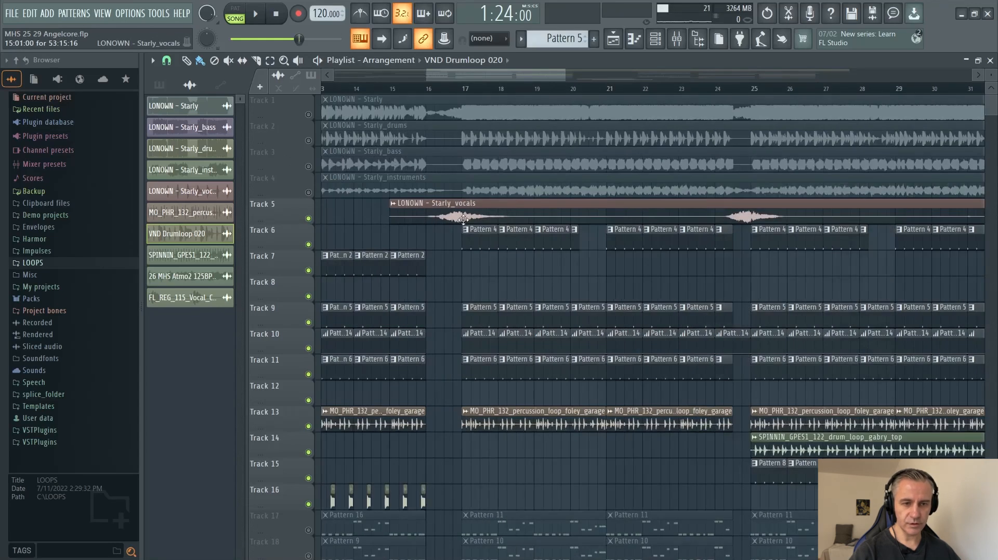
{"action": "scroll", "coordinate": [463, 219], "scroll_direction": "down", "scroll_amount": 3}
{"action": "left_click", "coordinate": [309, 219]}
{"action": "scroll", "coordinate": [582, 248], "scroll_direction": "down", "scroll_amount": 2}
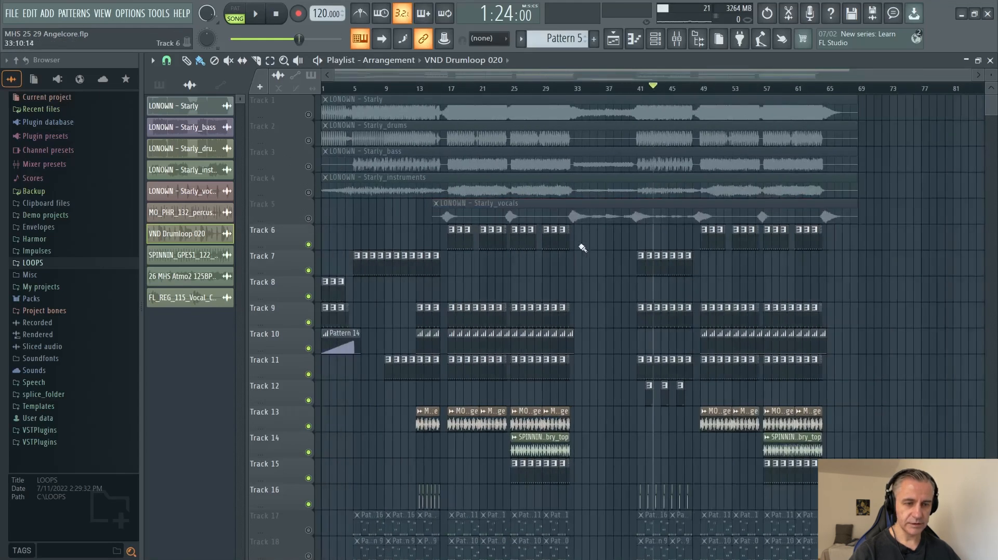
Play the isolated drum tracks from the start of the song, skipping ahead to bars 5, 10 and 13.
{"action": "left_click", "coordinate": [276, 15]}
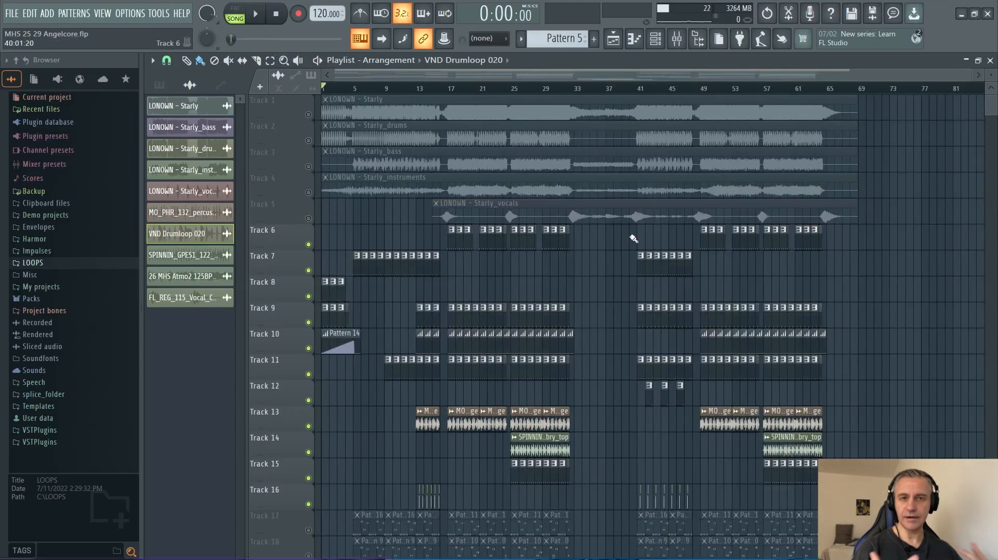
{"action": "scroll", "coordinate": [281, 406], "scroll_direction": "up", "scroll_amount": 3}
{"action": "key", "text": "space"}
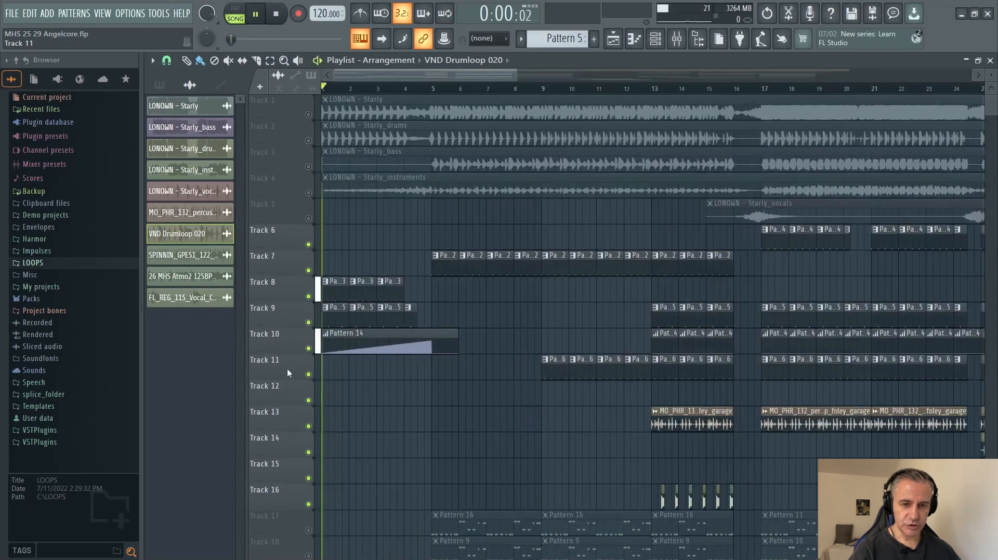
{"action": "scroll", "coordinate": [286, 366], "scroll_direction": "down", "scroll_amount": 1}
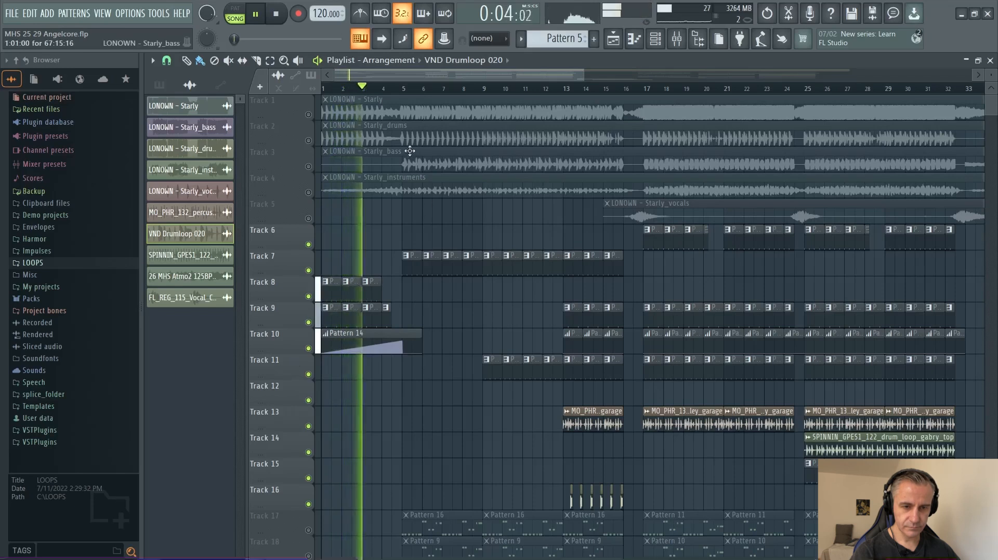
{"action": "left_click", "coordinate": [404, 89]}
{"action": "left_click", "coordinate": [508, 89]}
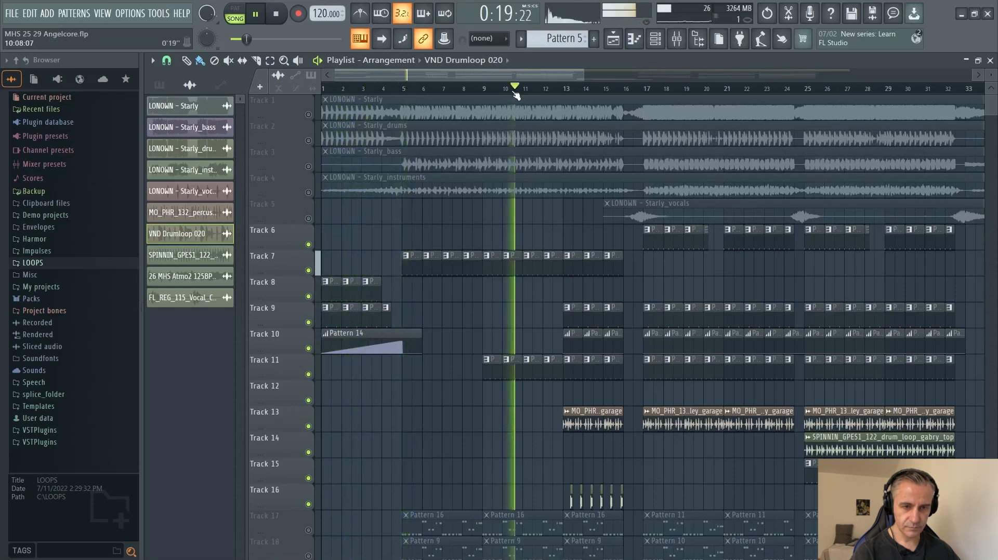
{"action": "left_click", "coordinate": [563, 89]}
Continue listening to the drum group from about bar 18 and from bar 25.
{"action": "scroll", "coordinate": [720, 299], "scroll_direction": "up", "scroll_amount": 4}
{"action": "scroll", "coordinate": [444, 372], "scroll_direction": "down", "scroll_amount": 3}
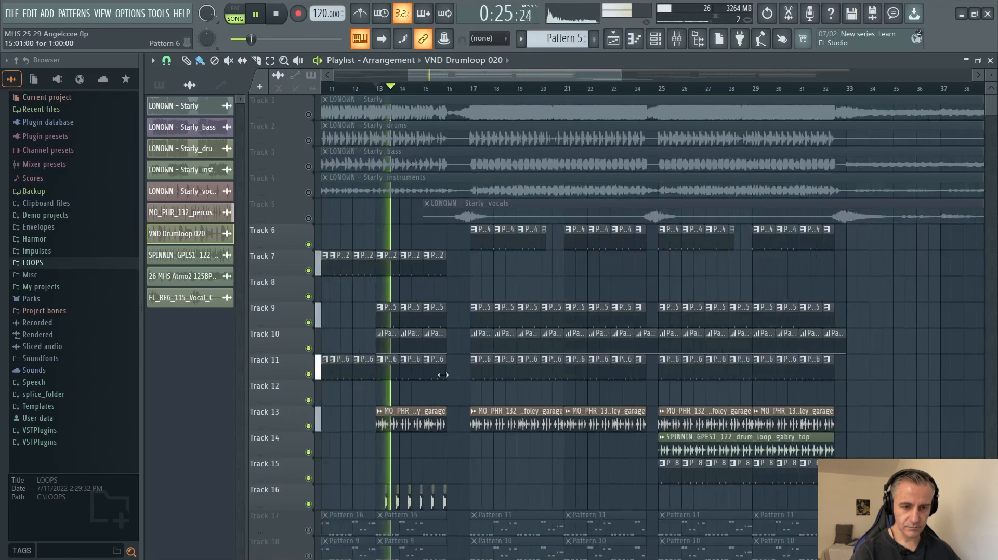
{"action": "left_click", "coordinate": [504, 89]}
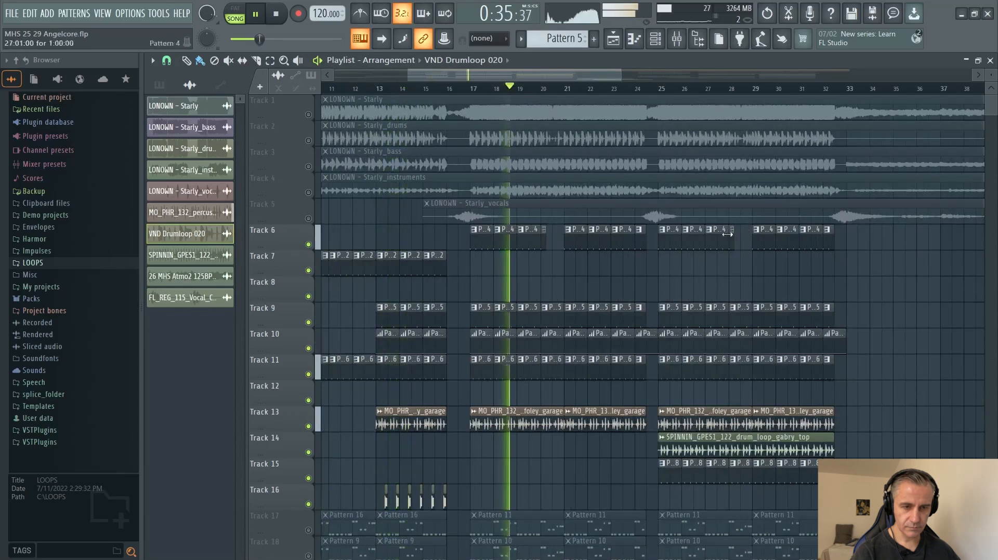
{"action": "scroll", "coordinate": [801, 260], "scroll_direction": "up", "scroll_amount": 4}
{"action": "scroll", "coordinate": [531, 326], "scroll_direction": "down", "scroll_amount": 2}
{"action": "left_click", "coordinate": [462, 89]}
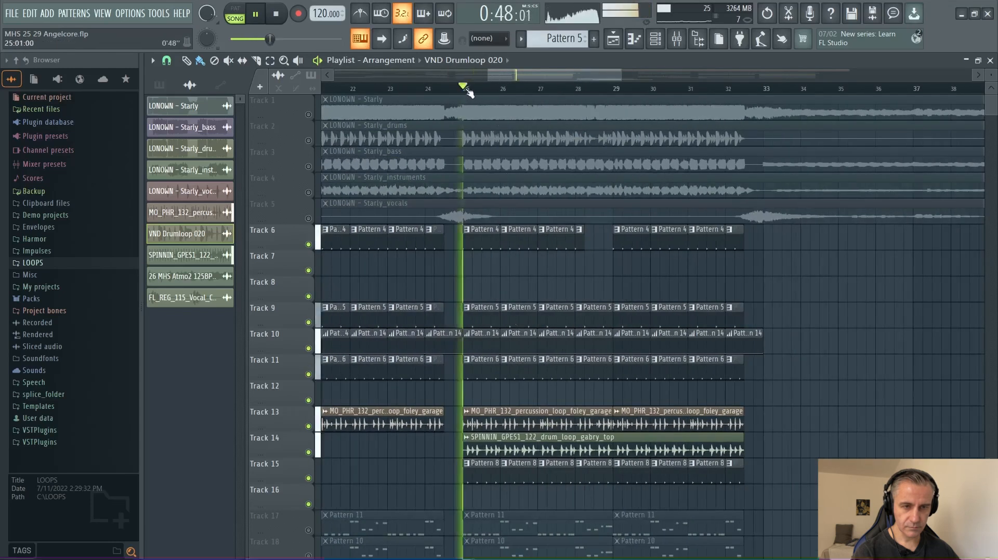
View the channel settings of the SPINNIN_GPES1_122_drum_loop_gabry_top clip on Track 14, and close them.
{"action": "scroll", "coordinate": [807, 307], "scroll_direction": "down", "scroll_amount": 2}
{"action": "scroll", "coordinate": [800, 307], "scroll_direction": "down", "scroll_amount": 3}
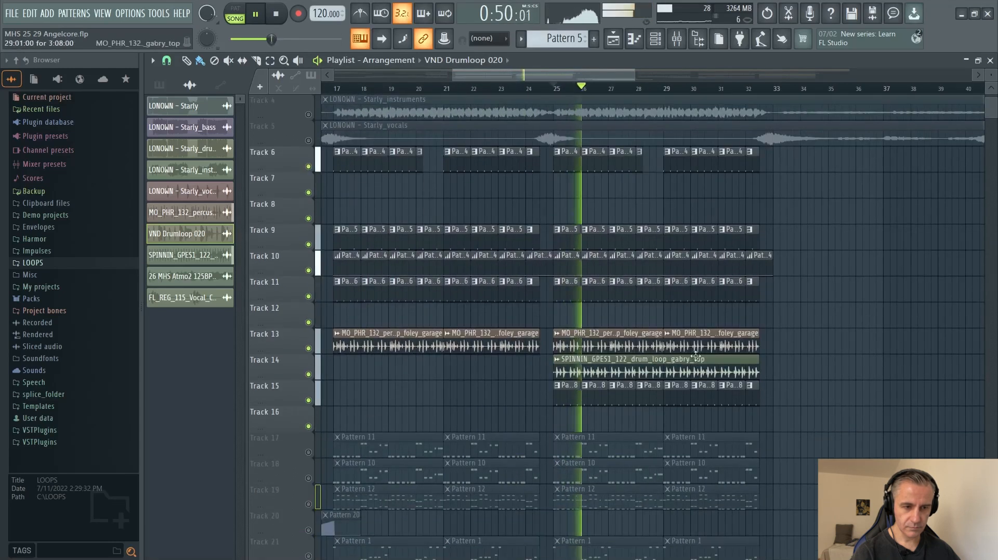
{"action": "double_click", "coordinate": [623, 363]}
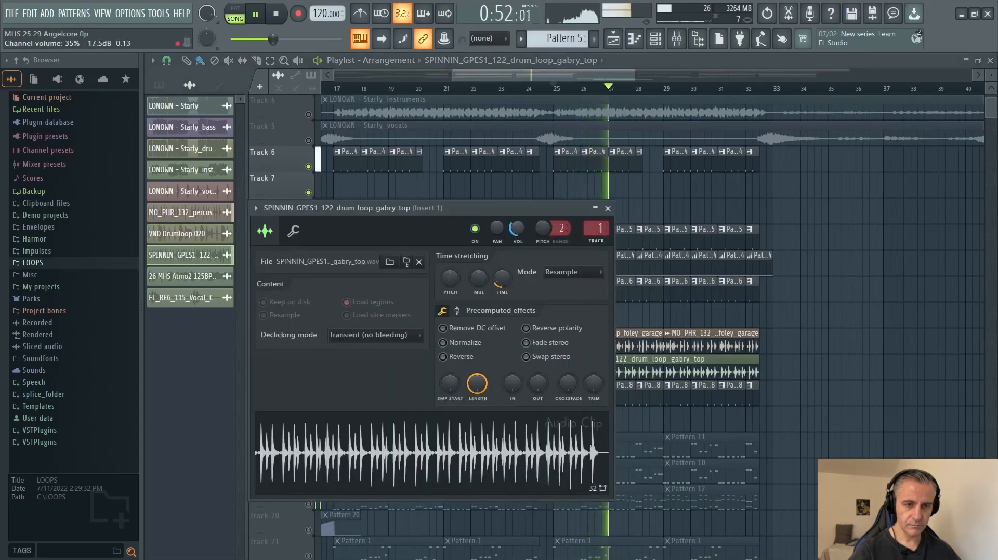
{"action": "left_click", "coordinate": [608, 209]}
Restore the Playlist window to its smaller size and examine the drum clips around bars 20 to 37.
{"action": "left_click", "coordinate": [978, 61]}
{"action": "scroll", "coordinate": [803, 405], "scroll_direction": "up", "scroll_amount": 1}
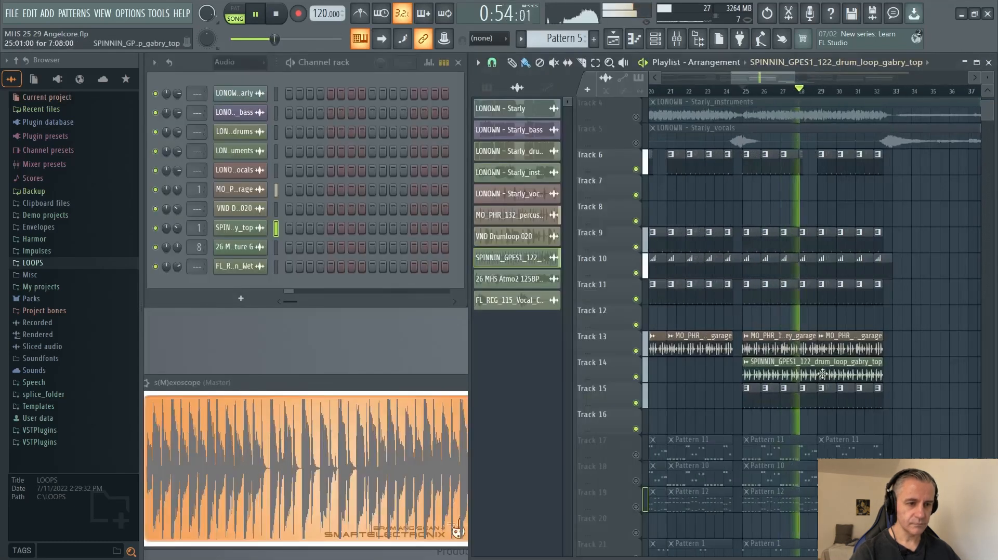
{"action": "scroll", "coordinate": [800, 407], "scroll_direction": "down", "scroll_amount": 3}
{"action": "scroll", "coordinate": [801, 407], "scroll_direction": "up", "scroll_amount": 2}
{"action": "scroll", "coordinate": [799, 409], "scroll_direction": "down", "scroll_amount": 3}
{"action": "scroll", "coordinate": [959, 404], "scroll_direction": "up", "scroll_amount": 4}
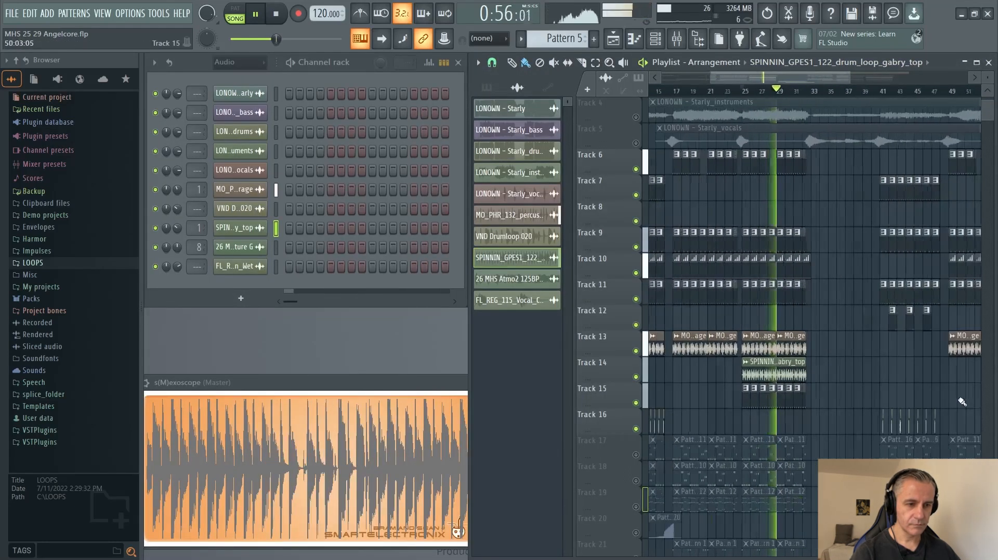
Play the section from about bar 41 while examining Pattern 15 and the Track 16 clips, and stop playback.
{"action": "left_click", "coordinate": [784, 94]}
{"action": "scroll", "coordinate": [824, 345], "scroll_direction": "up", "scroll_amount": 2}
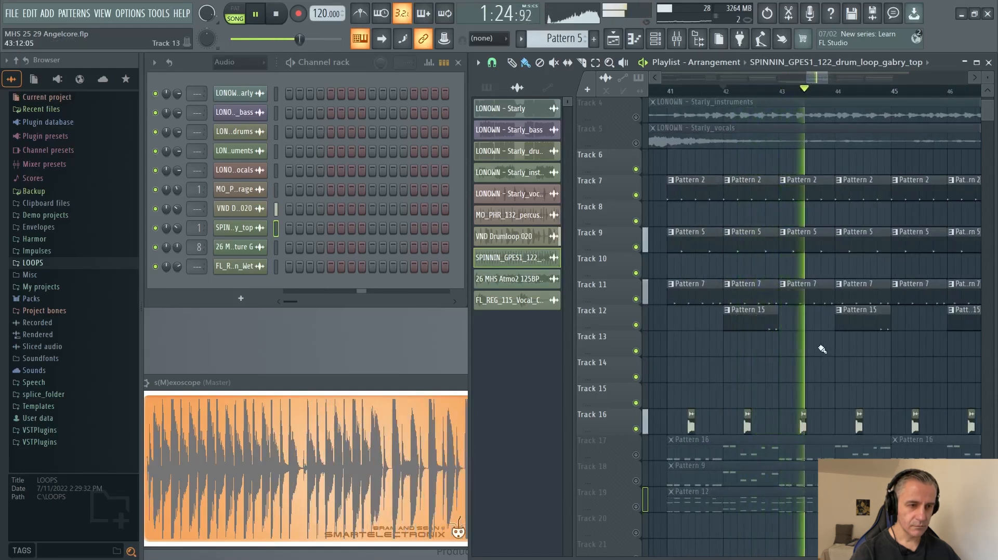
{"action": "scroll", "coordinate": [822, 349], "scroll_direction": "down", "scroll_amount": 2}
{"action": "scroll", "coordinate": [822, 349], "scroll_direction": "up", "scroll_amount": 3}
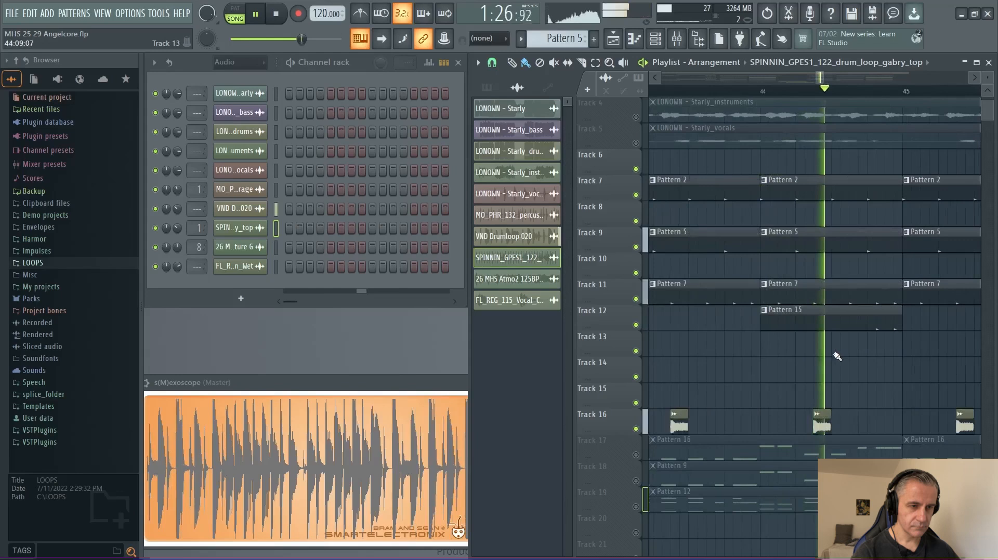
{"action": "scroll", "coordinate": [837, 357], "scroll_direction": "down", "scroll_amount": 8}
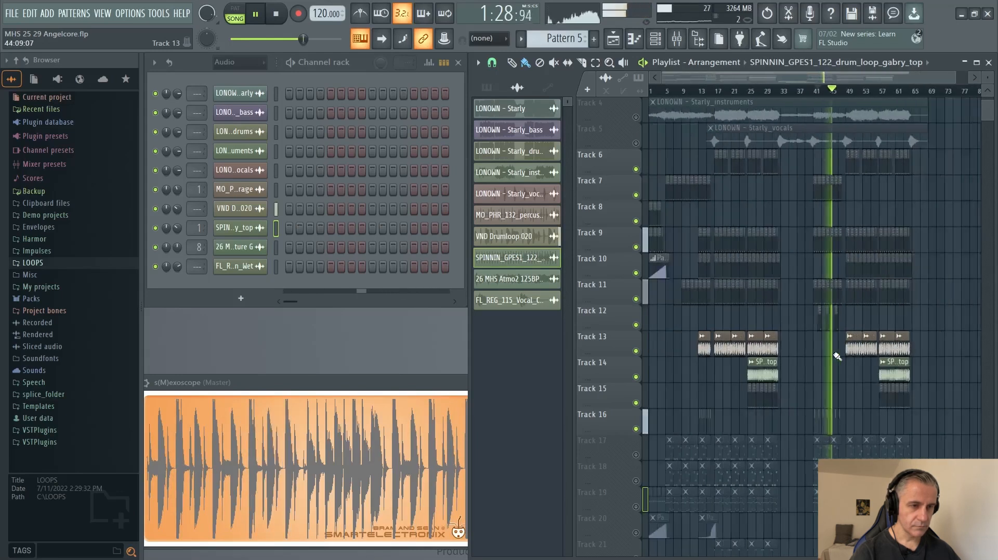
{"action": "key", "text": "space"}
{"action": "left_click", "coordinate": [275, 15]}
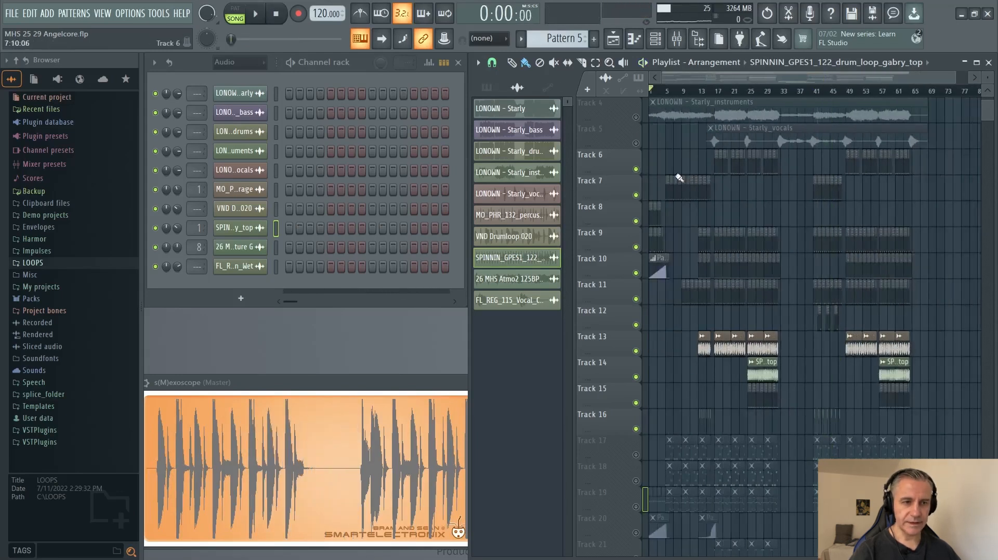
Solo Track 6, set the playback position to bar 17 and select its Pattern 4 clip.
{"action": "scroll", "coordinate": [603, 226], "scroll_direction": "up", "scroll_amount": 4}
{"action": "scroll", "coordinate": [686, 235], "scroll_direction": "down", "scroll_amount": 1}
{"action": "scroll", "coordinate": [747, 194], "scroll_direction": "down", "scroll_amount": 2}
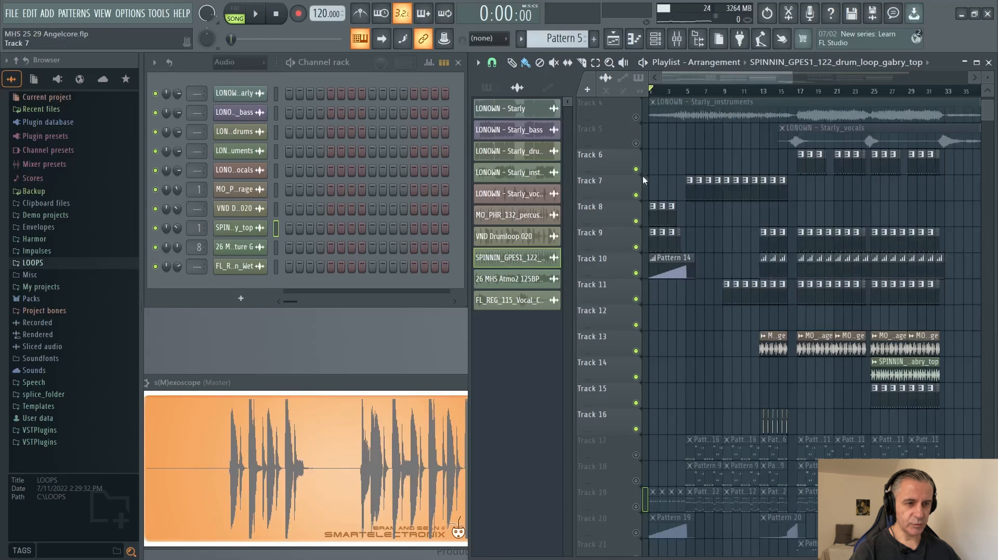
{"action": "right_click", "coordinate": [636, 170]}
{"action": "left_click", "coordinate": [801, 93]}
{"action": "left_click", "coordinate": [802, 164]}
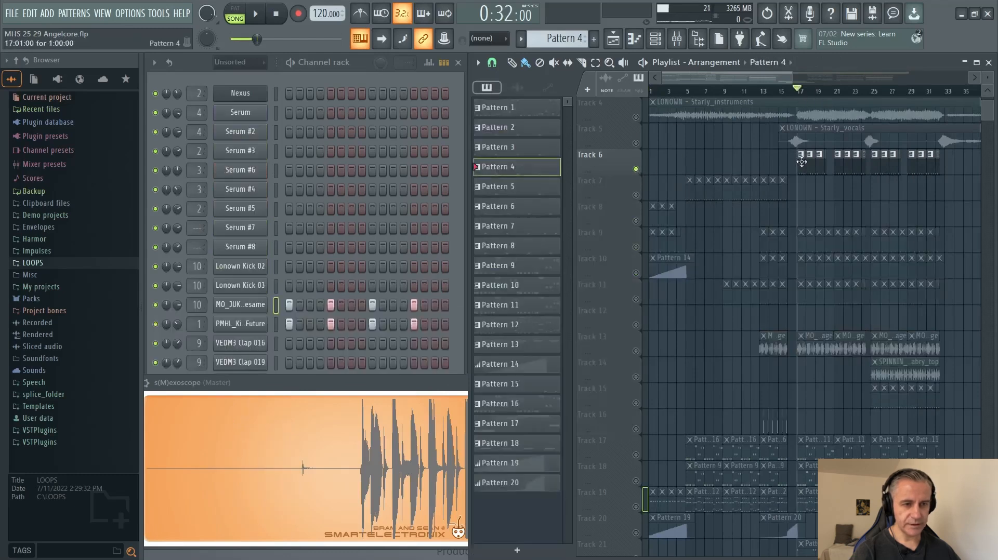
Play the soloed Pattern 4 kicks from bar 17 and stop playback.
{"action": "key", "text": "space"}
{"action": "scroll", "coordinate": [821, 218], "scroll_direction": "up", "scroll_amount": 4}
{"action": "scroll", "coordinate": [823, 218], "scroll_direction": "down", "scroll_amount": 4}
{"action": "key", "text": "space"}
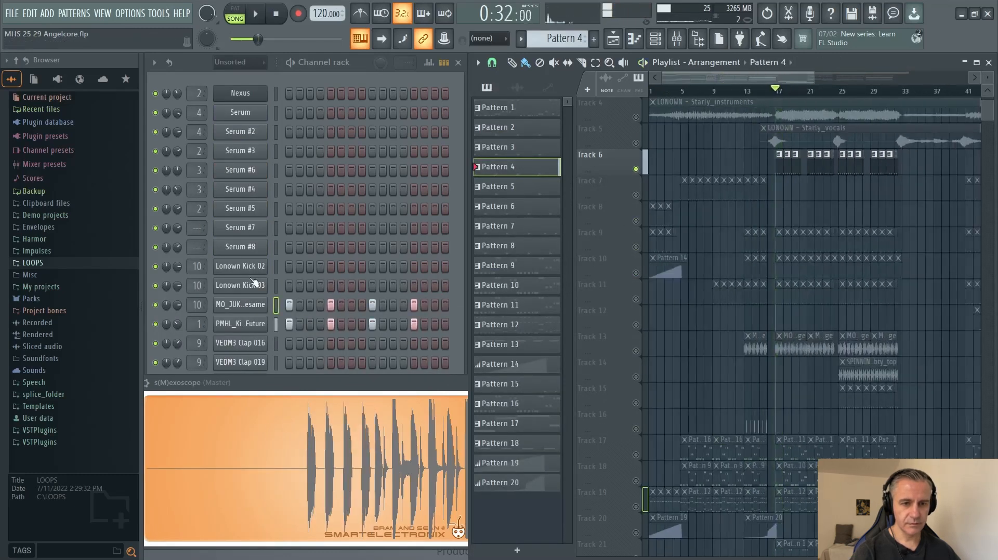
Open the MO_JUK_kick_neverthesame sampler channel, audition its kick sample several times, and close the channel window.
{"action": "left_click", "coordinate": [242, 306]}
{"action": "left_click_drag", "start_coordinate": [432, 139], "coordinate": [386, 117]}
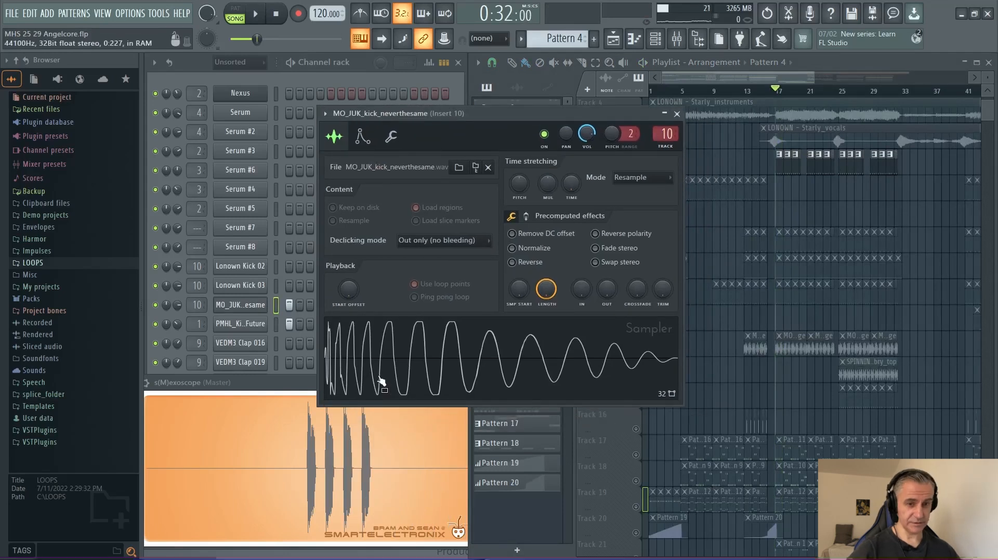
{"action": "left_click", "coordinate": [415, 360]}
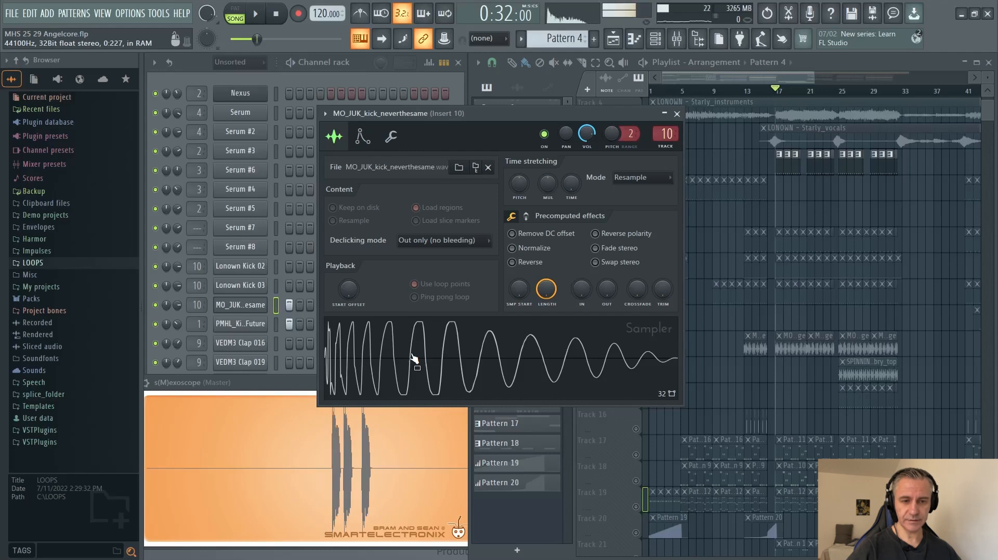
{"action": "left_click", "coordinate": [415, 360]}
{"action": "left_click", "coordinate": [415, 360]}
{"action": "left_click", "coordinate": [414, 359]}
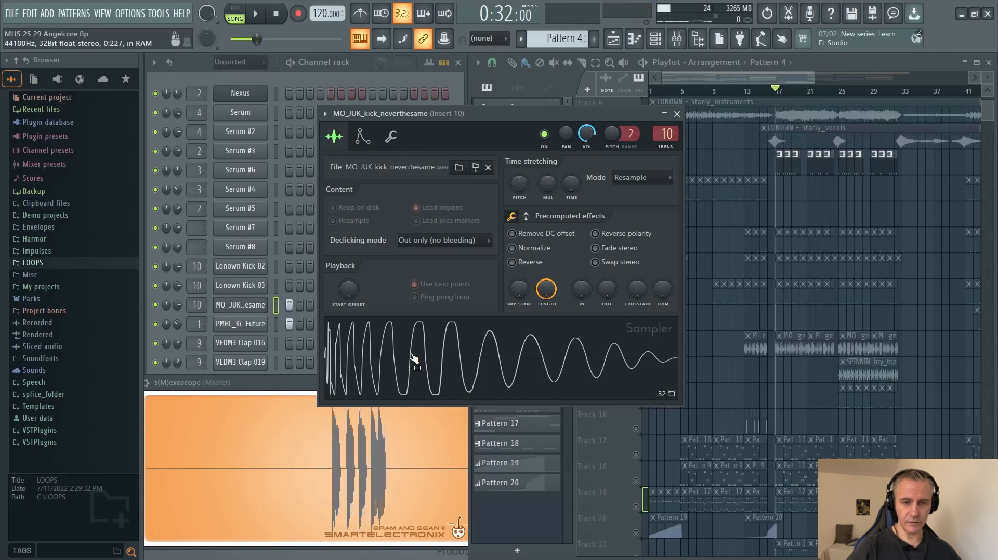
{"action": "left_click", "coordinate": [251, 305]}
Solo Track 7, play its Pattern 2 clips from bar 5, and select a Pattern 2 clip to examine its kick steps.
{"action": "scroll", "coordinate": [811, 230], "scroll_direction": "up", "scroll_amount": 2}
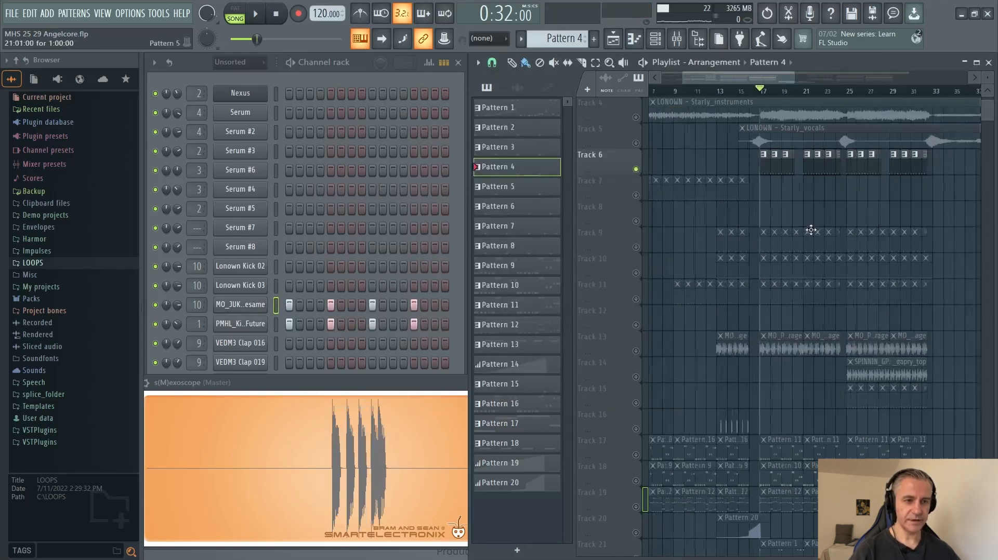
{"action": "scroll", "coordinate": [832, 214], "scroll_direction": "down", "scroll_amount": 2}
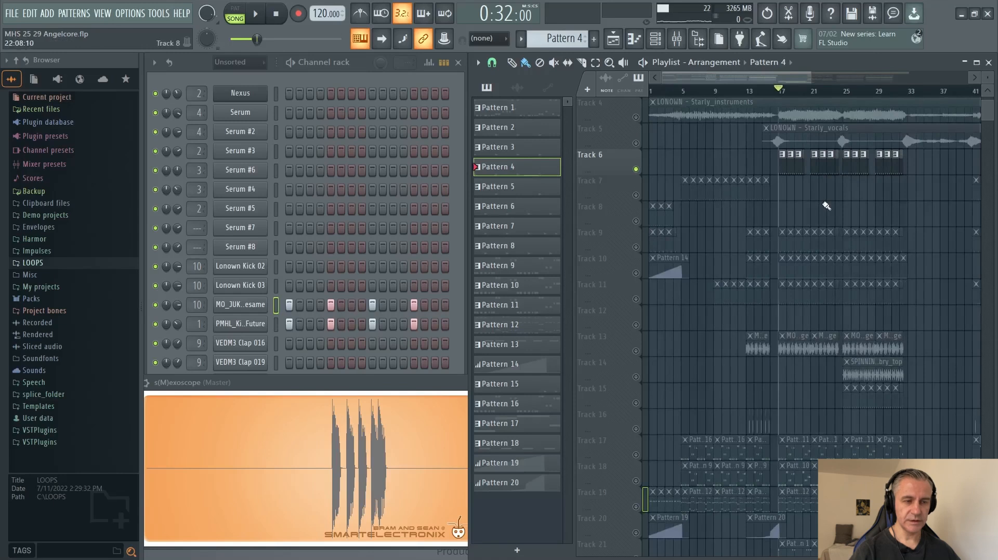
{"action": "scroll", "coordinate": [826, 206], "scroll_direction": "up", "scroll_amount": 3}
{"action": "scroll", "coordinate": [820, 207], "scroll_direction": "up", "scroll_amount": 5}
{"action": "scroll", "coordinate": [773, 222], "scroll_direction": "down", "scroll_amount": 5}
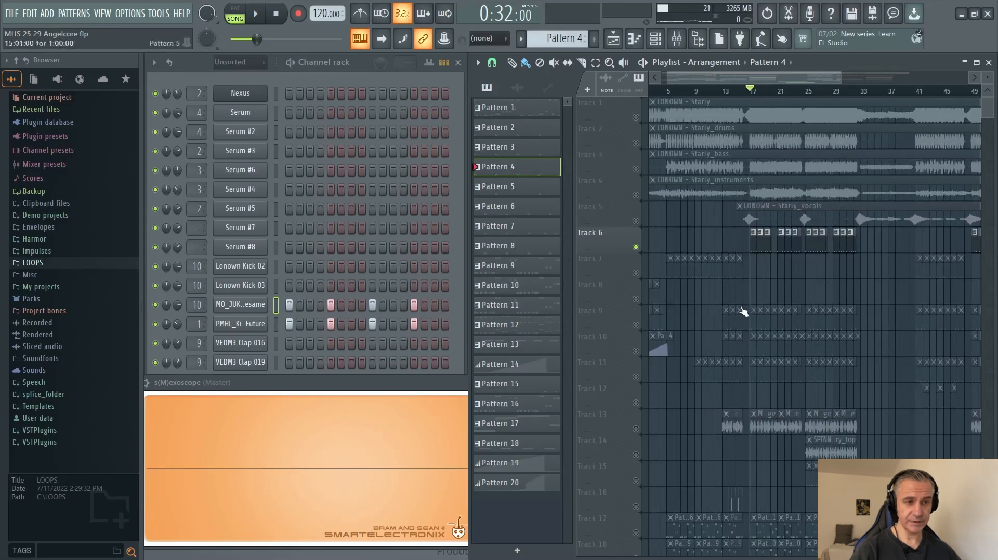
{"action": "scroll", "coordinate": [636, 282], "scroll_direction": "up", "scroll_amount": 3}
{"action": "right_click", "coordinate": [636, 273]}
{"action": "left_click", "coordinate": [703, 91]}
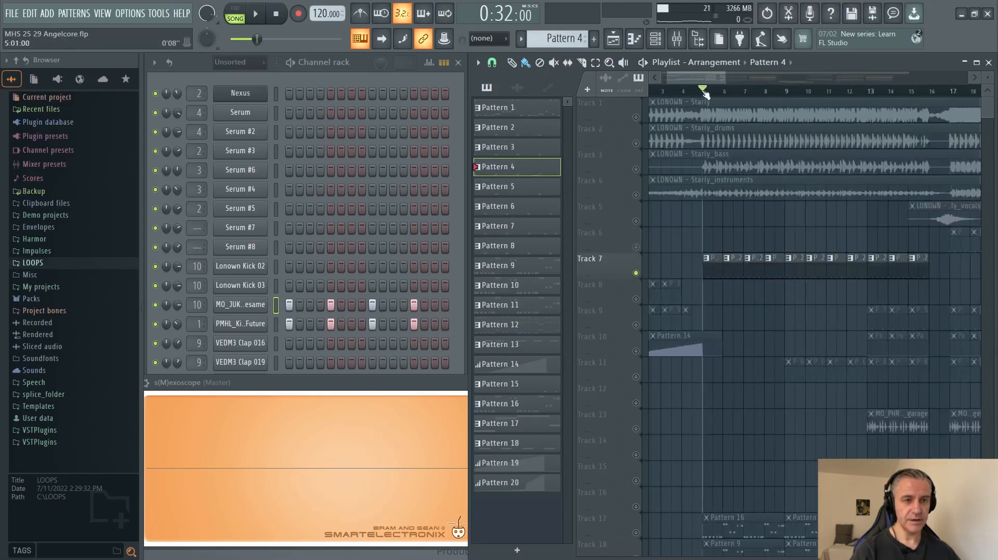
{"action": "key", "text": "space"}
{"action": "left_click", "coordinate": [712, 273]}
{"action": "scroll", "coordinate": [631, 310], "scroll_direction": "down", "scroll_amount": 3}
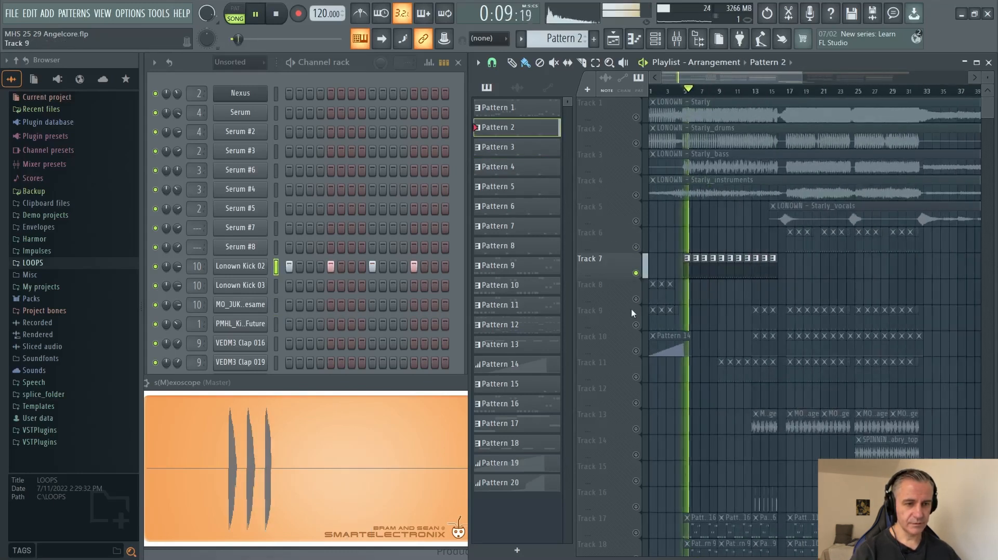
Solo Track 8, play its Pattern 3 kicks from bar 1, and stop playback.
{"action": "scroll", "coordinate": [597, 311], "scroll_direction": "up", "scroll_amount": 4}
{"action": "right_click", "coordinate": [635, 299]}
{"action": "key", "text": "space"}
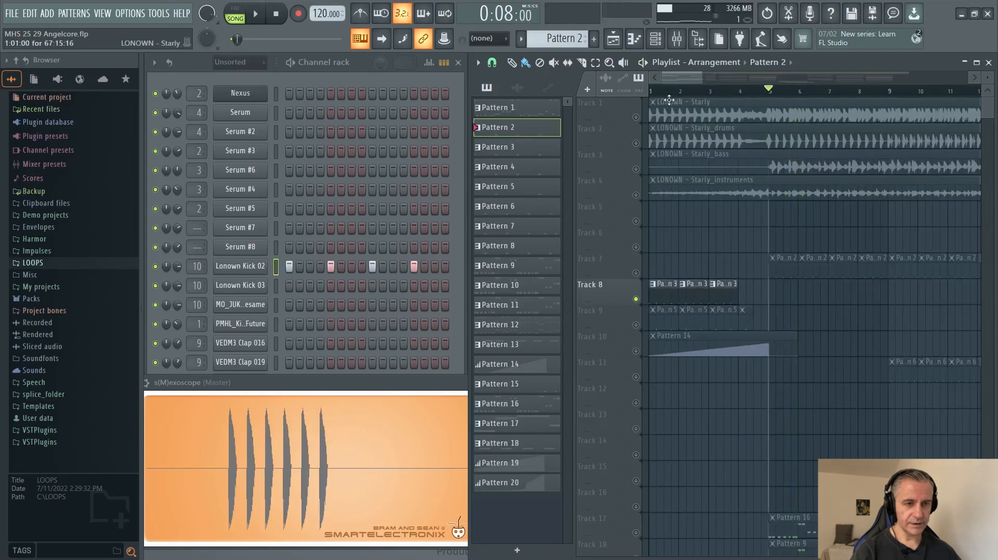
{"action": "key", "text": "space"}
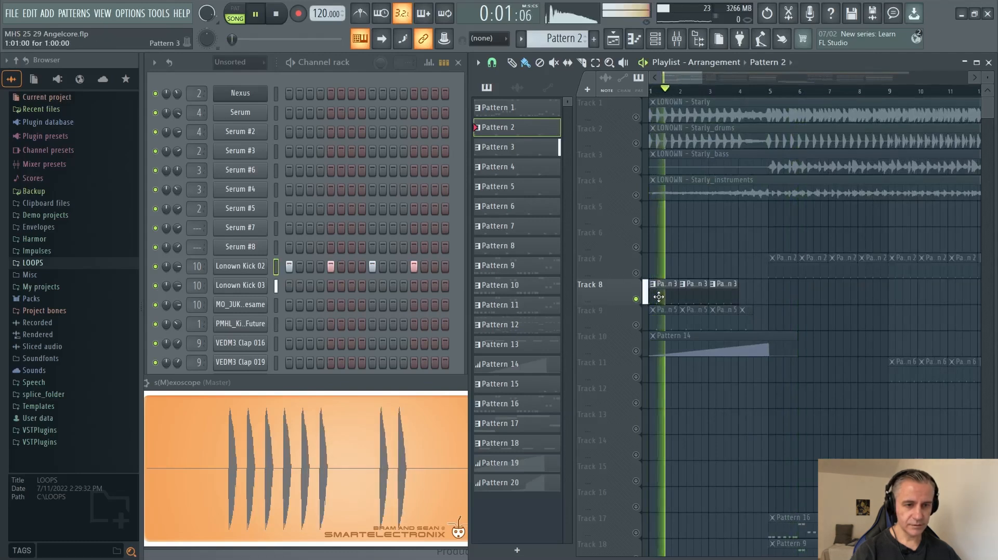
{"action": "key", "text": "space"}
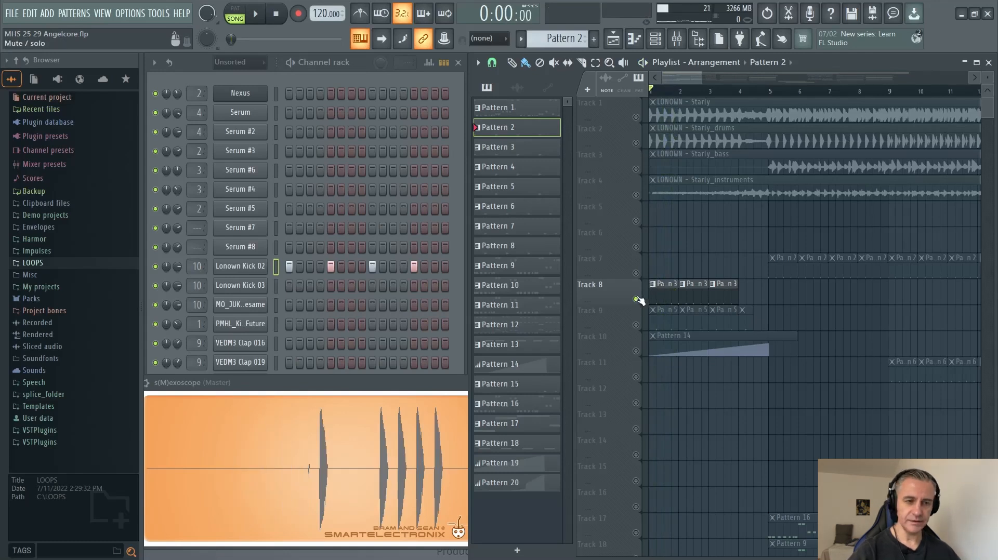
Switch the solo from Track 8 to Track 9, enable Track 10 alongside it, and select the first Pattern 5 clip.
{"action": "right_click", "coordinate": [636, 300]}
{"action": "scroll", "coordinate": [626, 264], "scroll_direction": "up", "scroll_amount": 1}
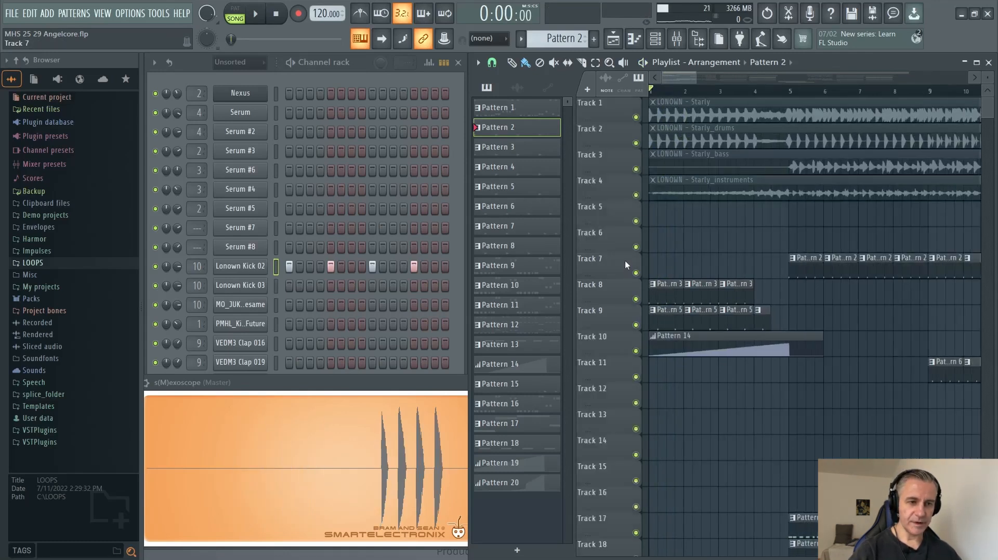
{"action": "right_click", "coordinate": [636, 326]}
{"action": "left_click", "coordinate": [635, 351]}
{"action": "scroll", "coordinate": [630, 339], "scroll_direction": "down", "scroll_amount": 1}
{"action": "left_click", "coordinate": [661, 319]}
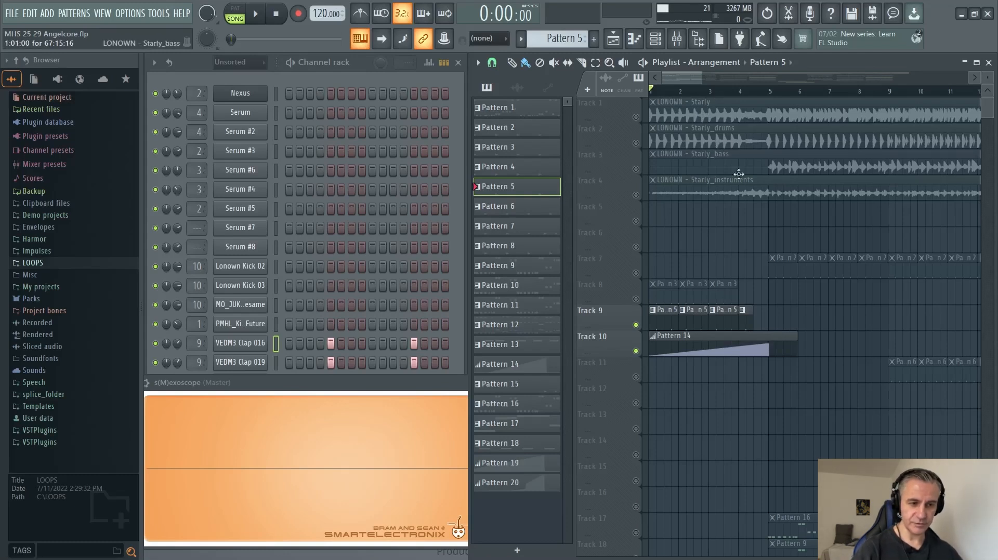
Play the Pattern 5 claps from bar 1 while examining Pattern 14's Reeverb 2 mix level automation, and stop playback.
{"action": "key", "text": "space"}
{"action": "scroll", "coordinate": [637, 360], "scroll_direction": "up", "scroll_amount": 2}
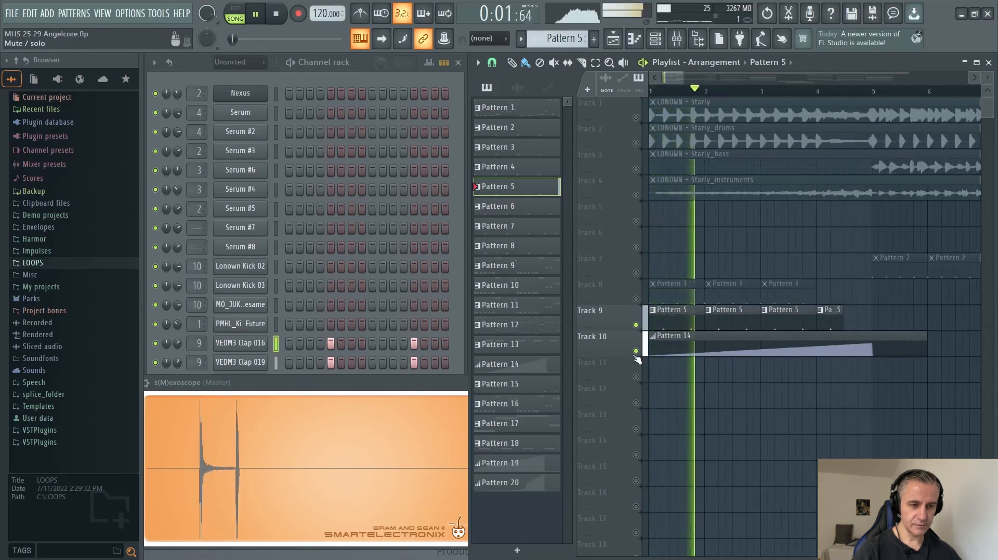
{"action": "double_click", "coordinate": [760, 350]}
{"action": "scroll", "coordinate": [699, 371], "scroll_direction": "down", "scroll_amount": 2}
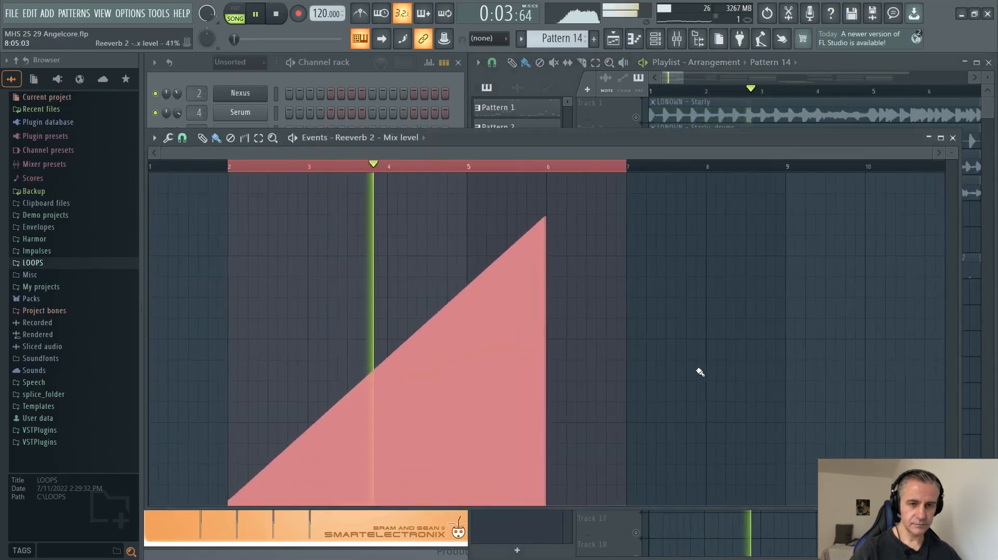
{"action": "key", "text": "Escape"}
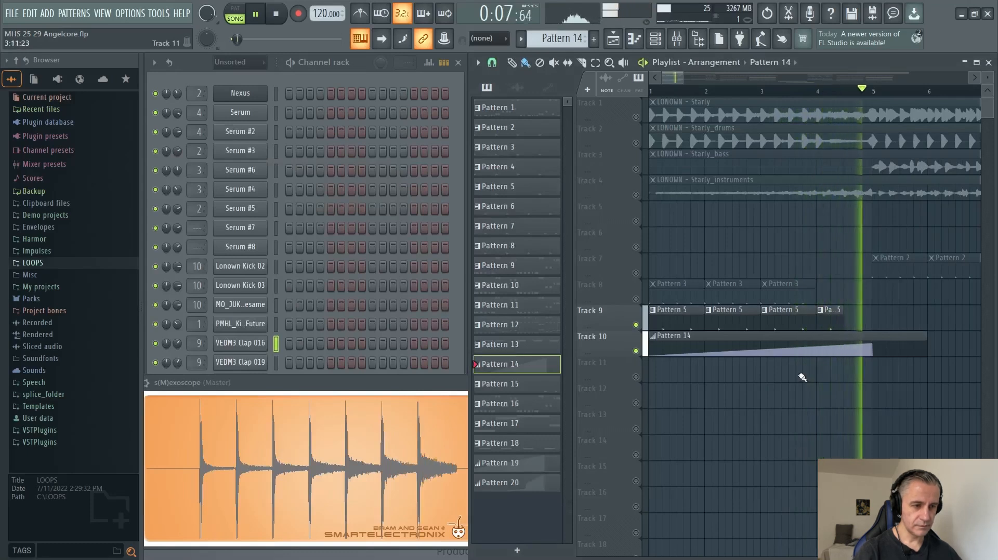
{"action": "key", "text": "space"}
Release the solo so all tracks are enabled, and examine the clap, automation and percussion clips across the arrangement.
{"action": "right_click", "coordinate": [636, 352]}
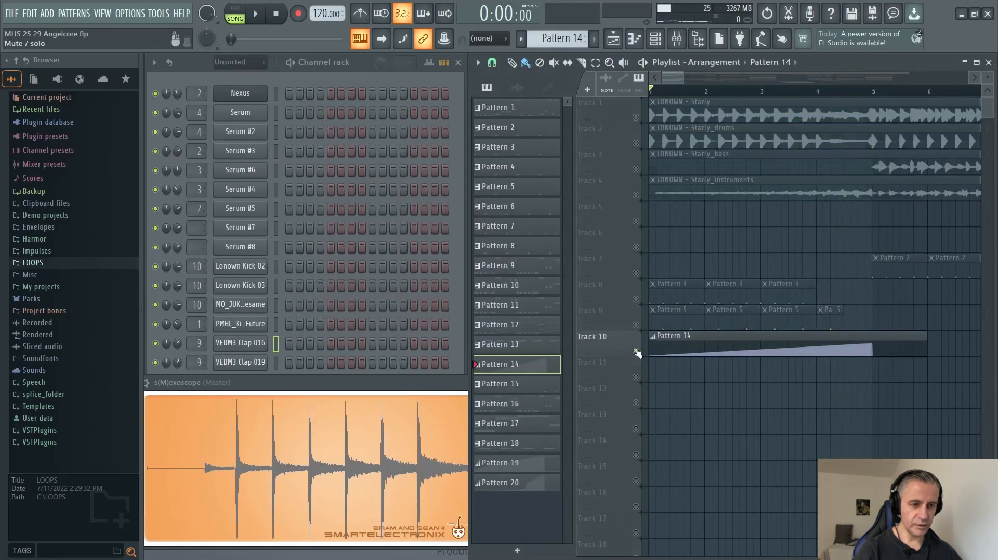
{"action": "right_click", "coordinate": [635, 352]}
{"action": "scroll", "coordinate": [871, 342], "scroll_direction": "up", "scroll_amount": 3}
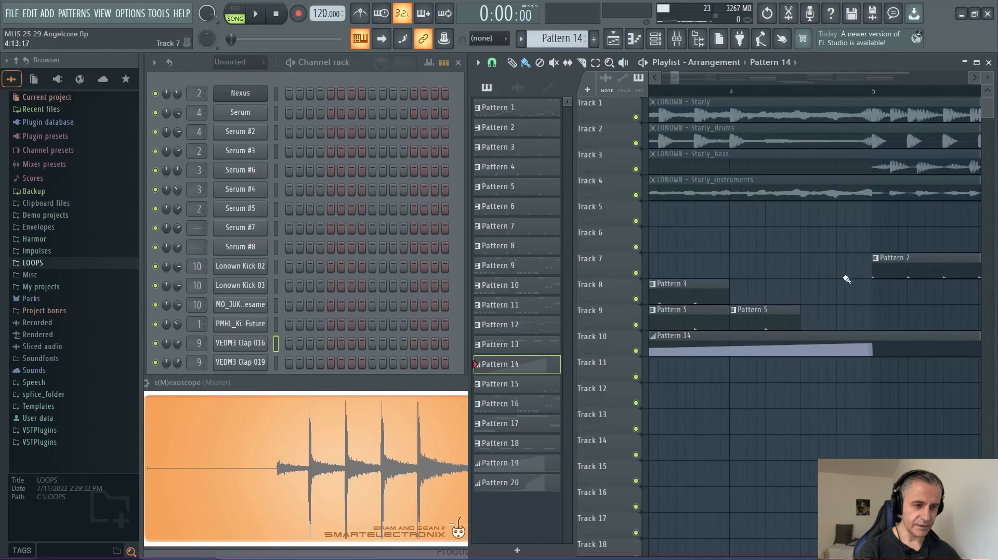
{"action": "scroll", "coordinate": [787, 256], "scroll_direction": "down", "scroll_amount": 3}
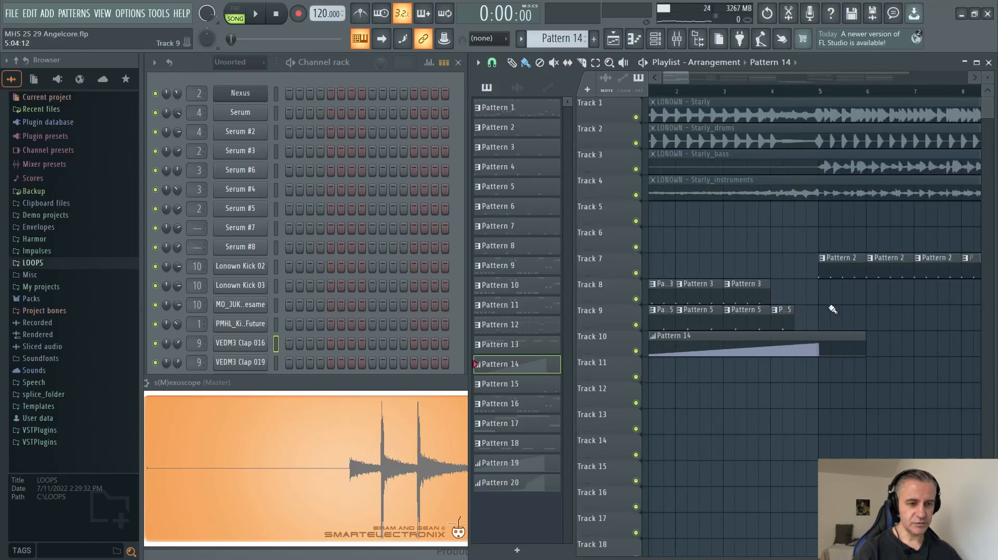
{"action": "scroll", "coordinate": [812, 297], "scroll_direction": "down", "scroll_amount": 3}
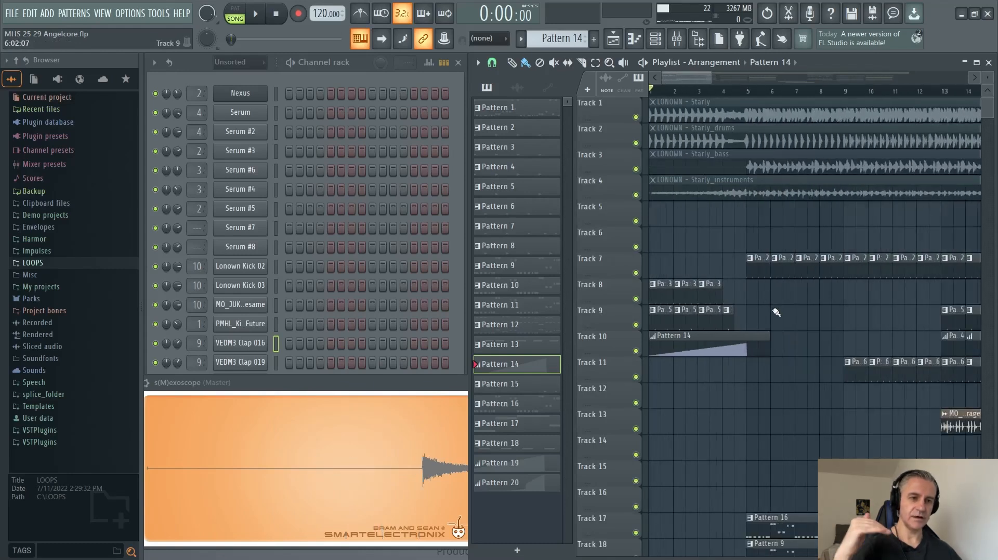
{"action": "scroll", "coordinate": [754, 325], "scroll_direction": "down", "scroll_amount": 5}
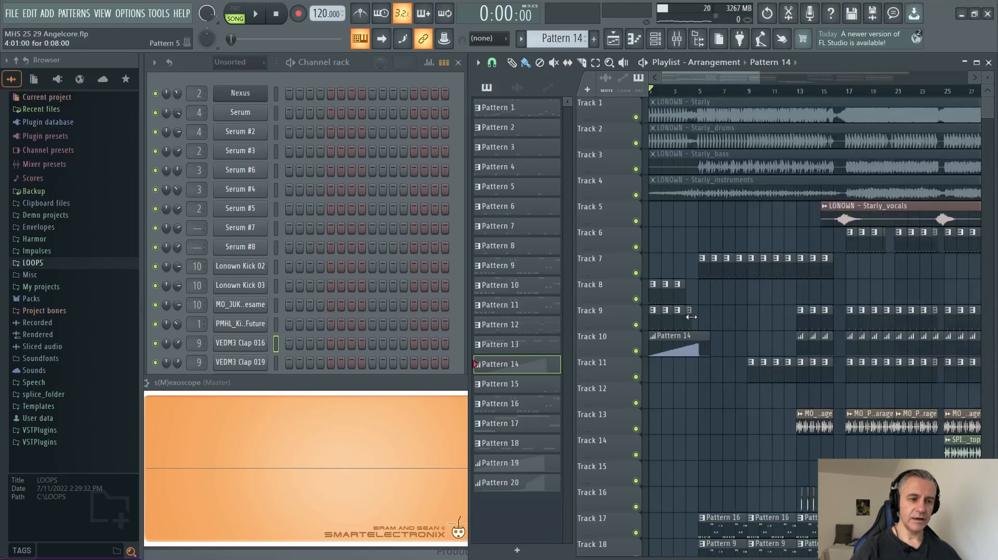
{"action": "scroll", "coordinate": [728, 322], "scroll_direction": "down", "scroll_amount": 5}
{"action": "scroll", "coordinate": [695, 320], "scroll_direction": "up", "scroll_amount": 3}
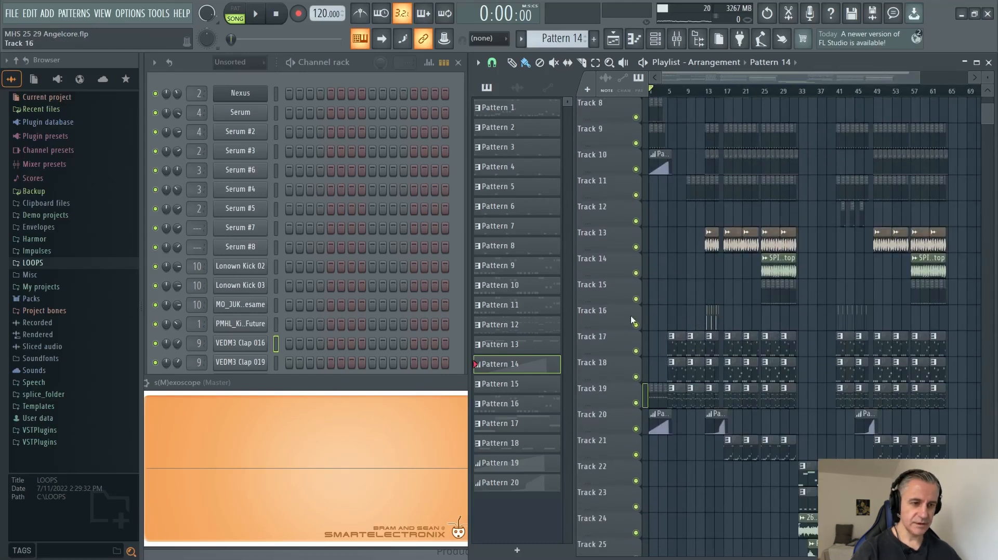
{"action": "scroll", "coordinate": [631, 319], "scroll_direction": "up", "scroll_amount": 5}
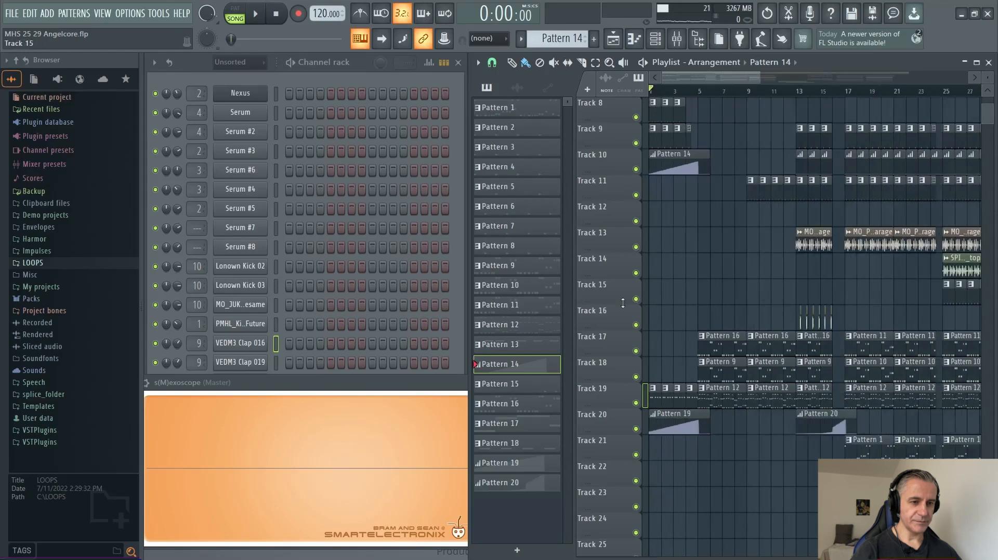
{"action": "scroll", "coordinate": [692, 260], "scroll_direction": "up", "scroll_amount": 3}
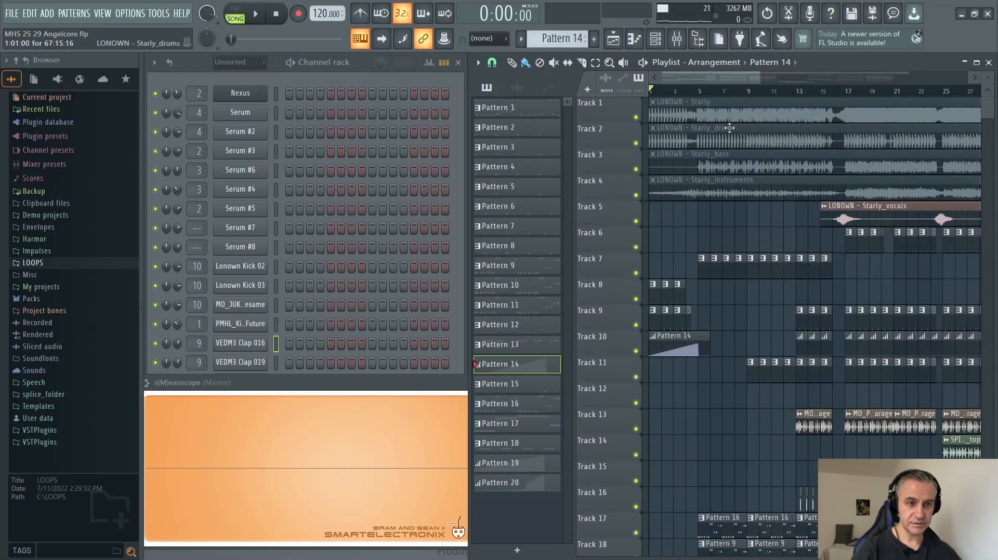
{"action": "scroll", "coordinate": [591, 337], "scroll_direction": "up", "scroll_amount": 2}
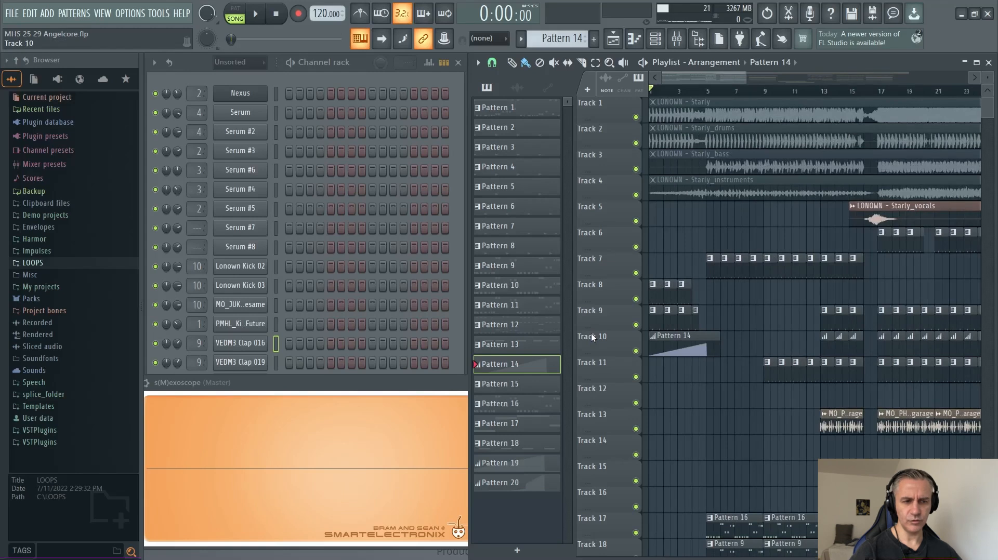
{"action": "scroll", "coordinate": [592, 337], "scroll_direction": "down", "scroll_amount": 1}
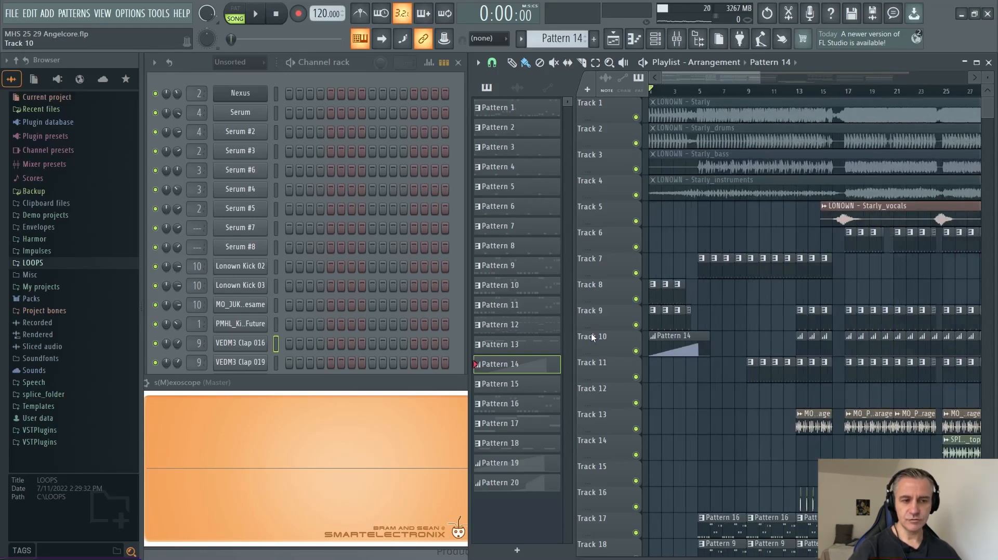
{"action": "scroll", "coordinate": [620, 313], "scroll_direction": "down", "scroll_amount": 1}
{"action": "scroll", "coordinate": [740, 353], "scroll_direction": "down", "scroll_amount": 3}
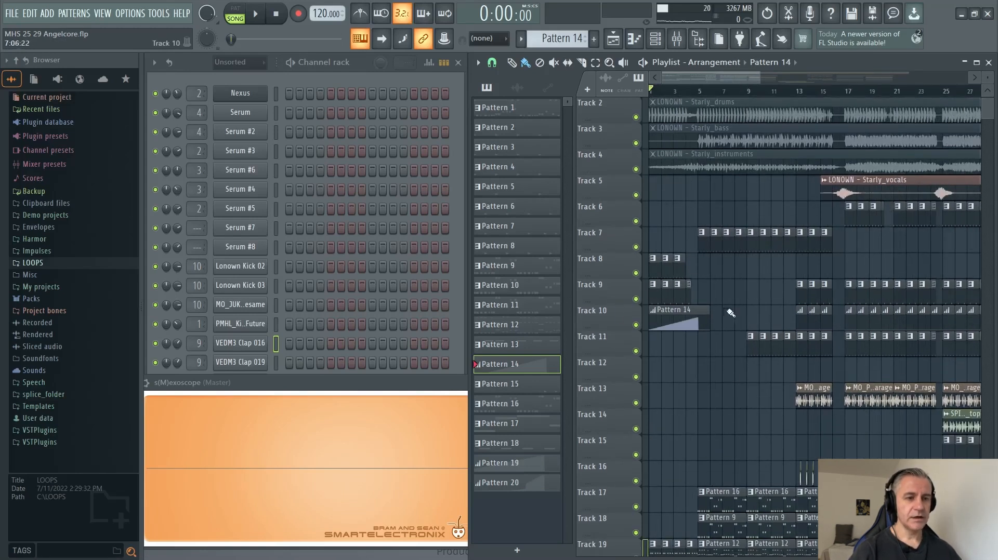
{"action": "scroll", "coordinate": [690, 350], "scroll_direction": "down", "scroll_amount": 4}
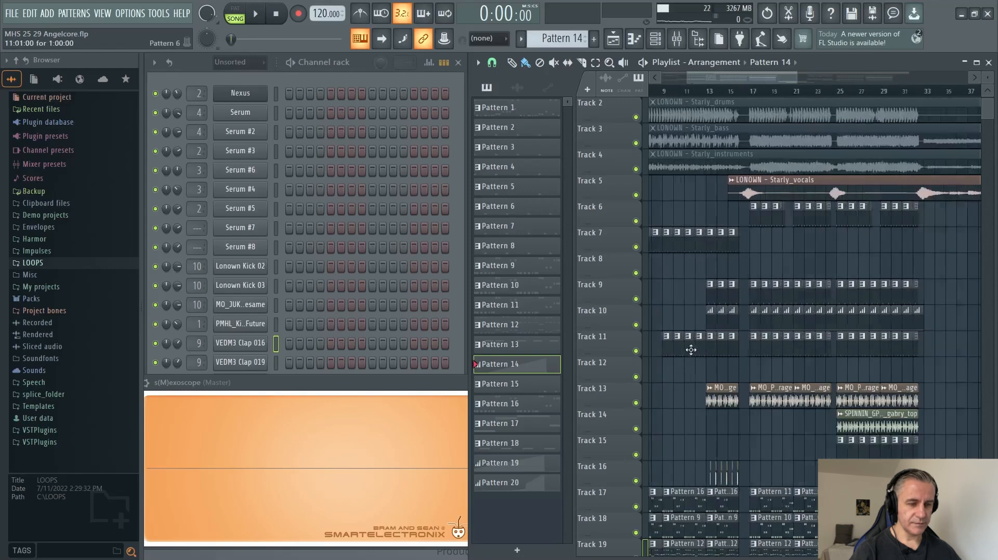
{"action": "scroll", "coordinate": [629, 331], "scroll_direction": "up", "scroll_amount": 4}
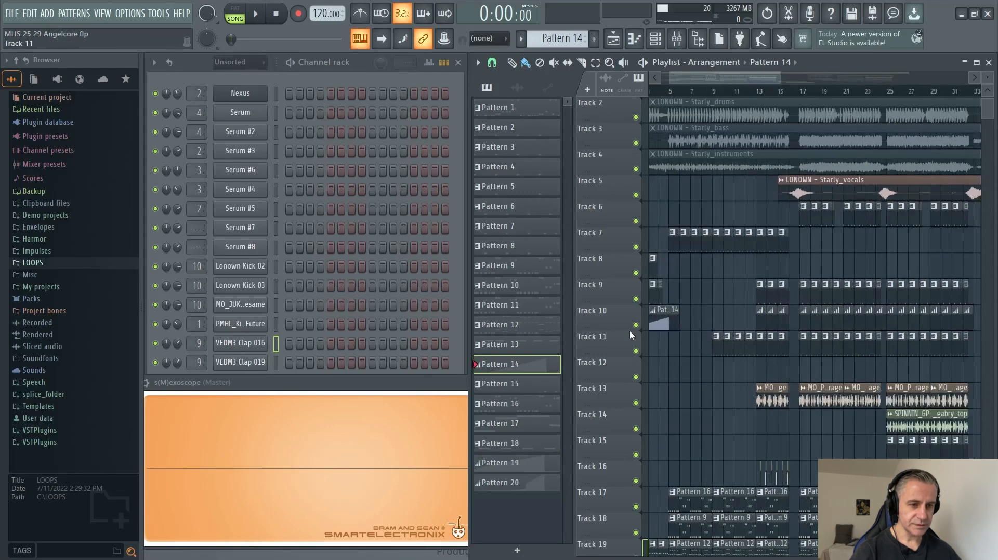
Solo Track 17, set the playback position to bar 5, and select its first Pattern 16 clip.
{"action": "scroll", "coordinate": [629, 330], "scroll_direction": "down", "scroll_amount": 3}
{"action": "scroll", "coordinate": [745, 343], "scroll_direction": "down", "scroll_amount": 10}
{"action": "scroll", "coordinate": [693, 299], "scroll_direction": "up", "scroll_amount": 3}
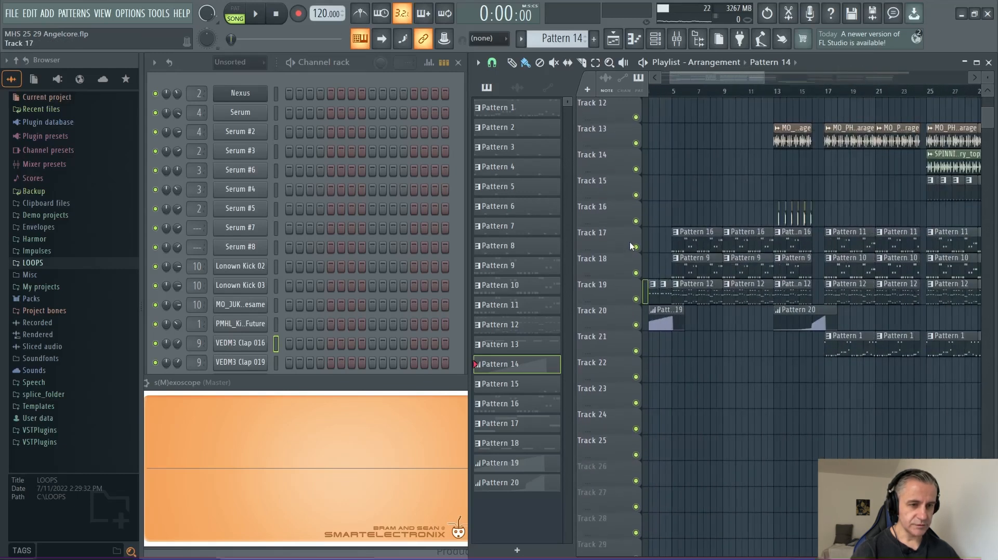
{"action": "right_click", "coordinate": [636, 247]}
{"action": "left_click", "coordinate": [700, 242]}
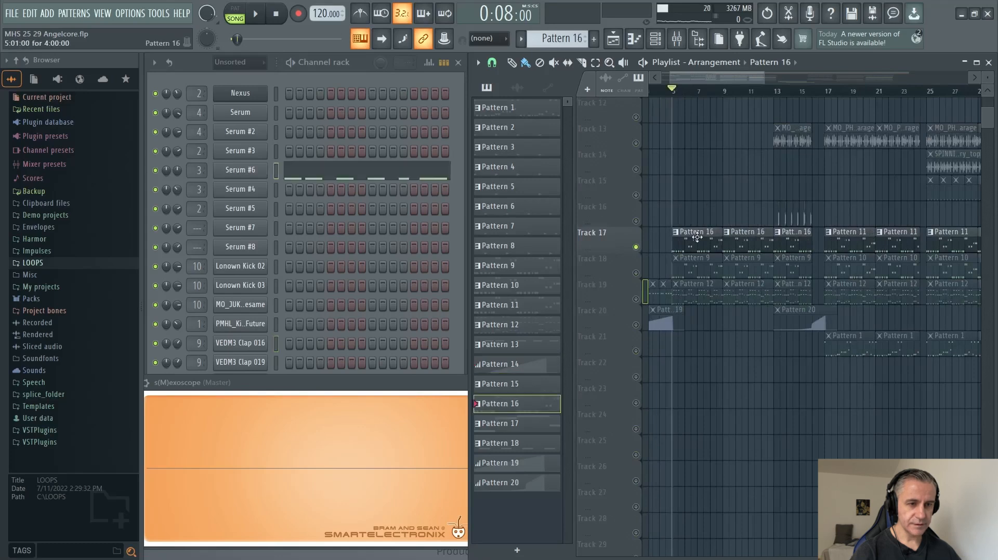
{"action": "scroll", "coordinate": [700, 243], "scroll_direction": "down", "scroll_amount": 2}
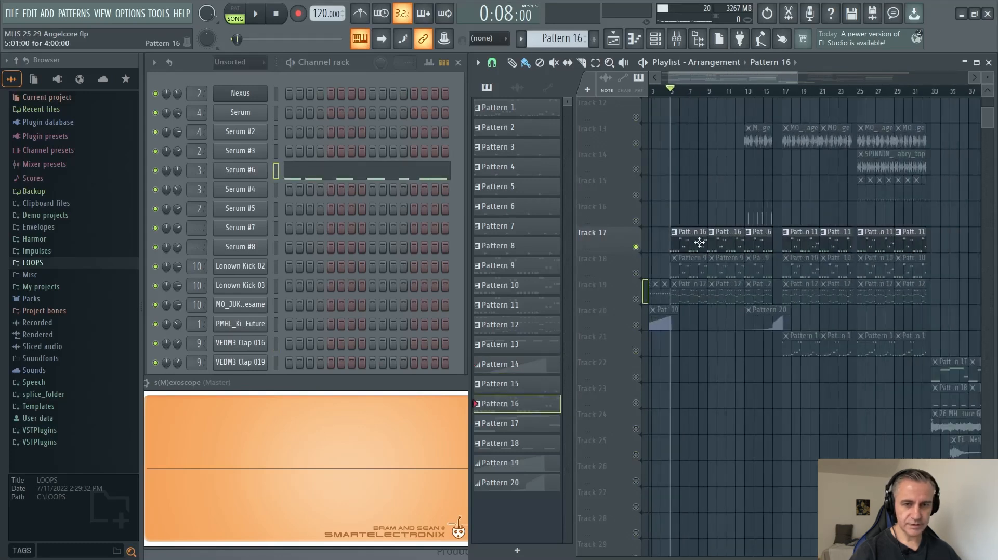
Play the soloed Track 17 and examine Pattern 16's Serum #6 notes in the piano roll.
{"action": "key", "text": "space"}
{"action": "left_click", "coordinate": [338, 171]}
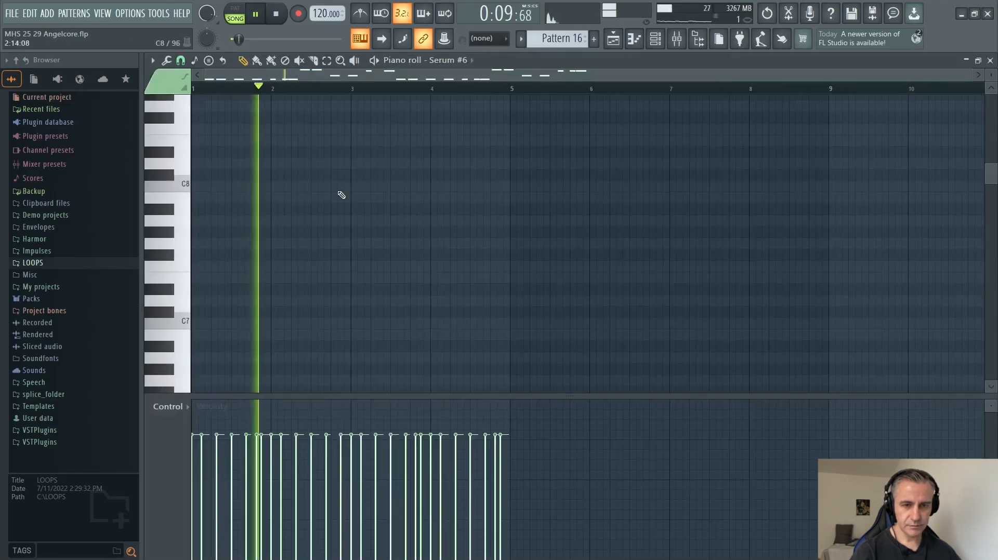
{"action": "scroll", "coordinate": [332, 218], "scroll_direction": "down", "scroll_amount": 5}
{"action": "scroll", "coordinate": [322, 245], "scroll_direction": "up", "scroll_amount": 4}
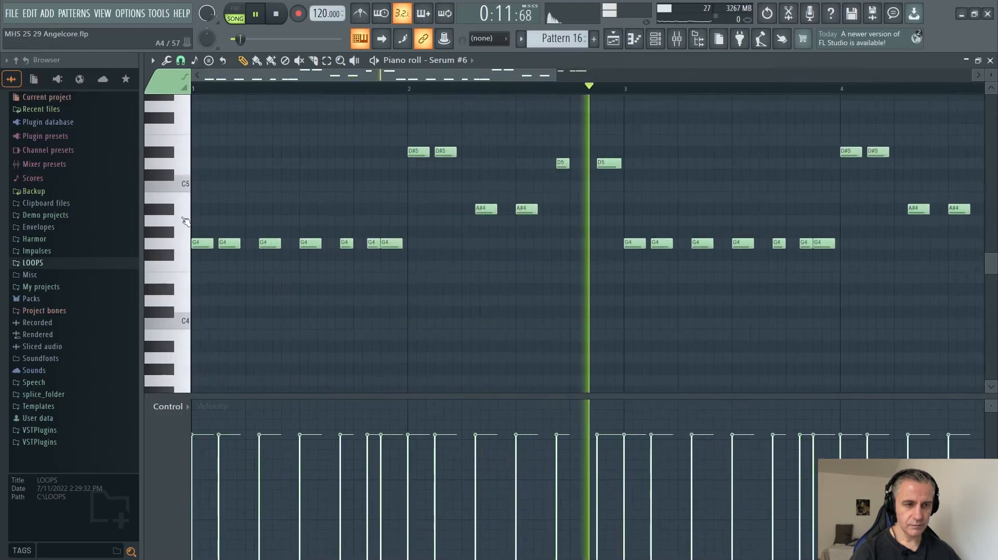
{"action": "scroll", "coordinate": [620, 232], "scroll_direction": "down", "scroll_amount": 1}
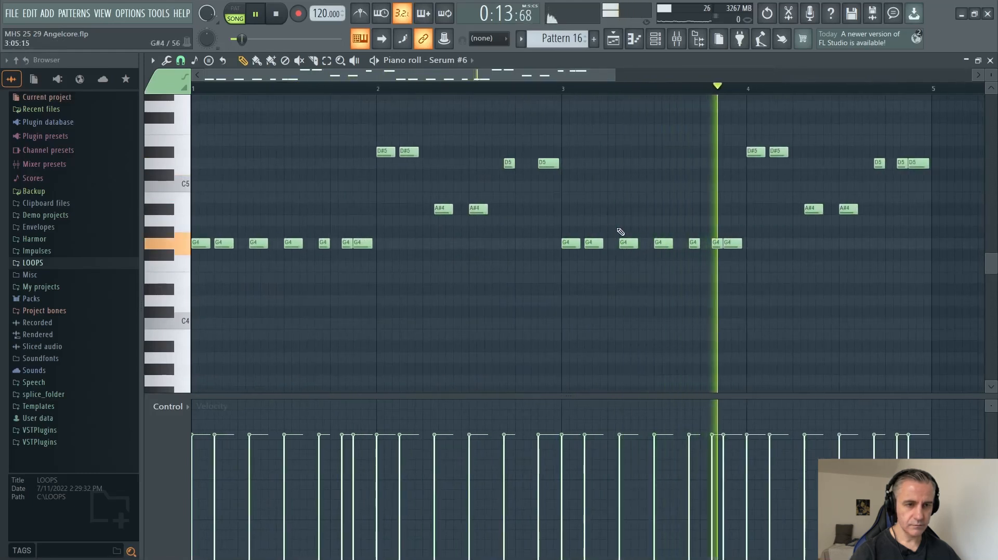
Play Track 17's Pattern 11 from bar 17, examining its Serum #4 notes in the piano roll, and stop playback.
{"action": "key", "text": "F7"}
{"action": "key", "text": "space"}
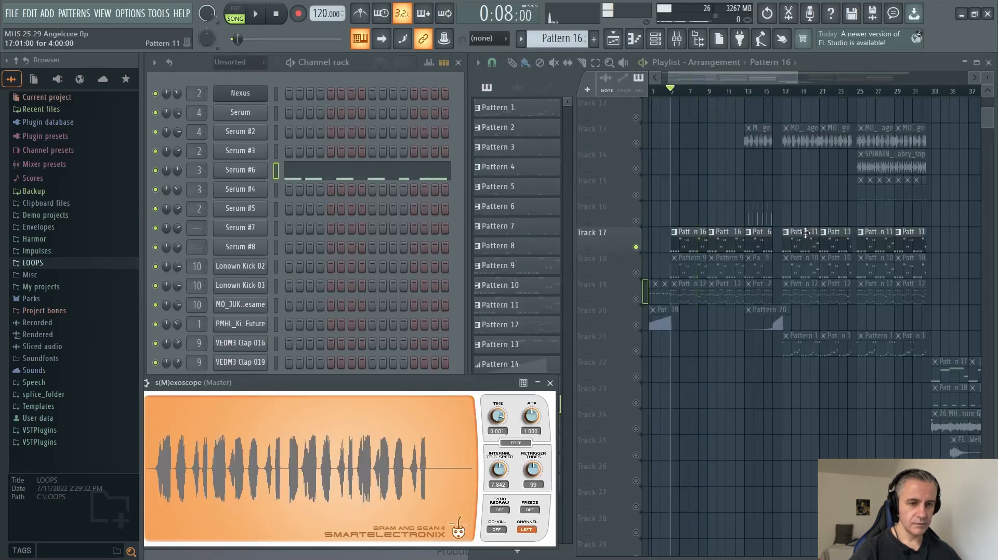
{"action": "left_click", "coordinate": [806, 233]}
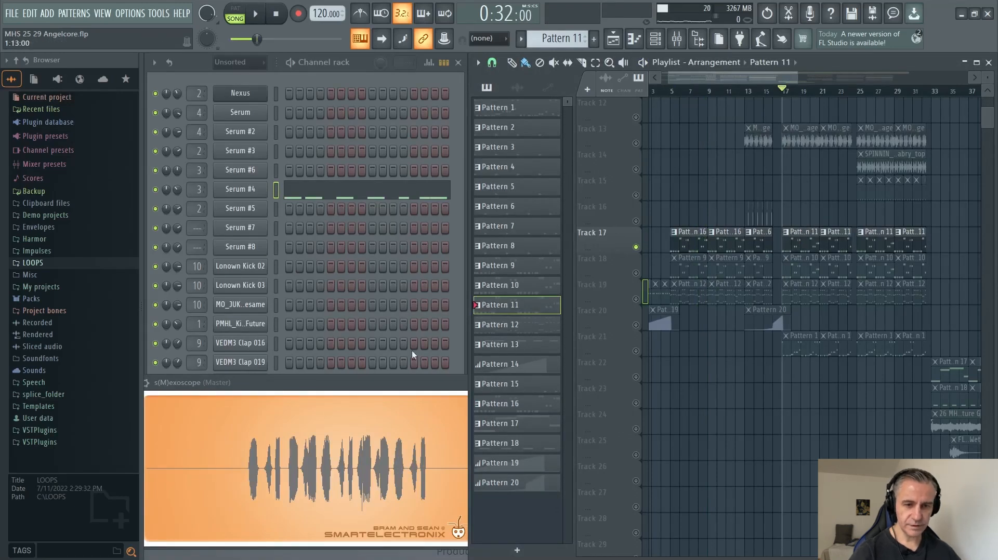
{"action": "key", "text": "space"}
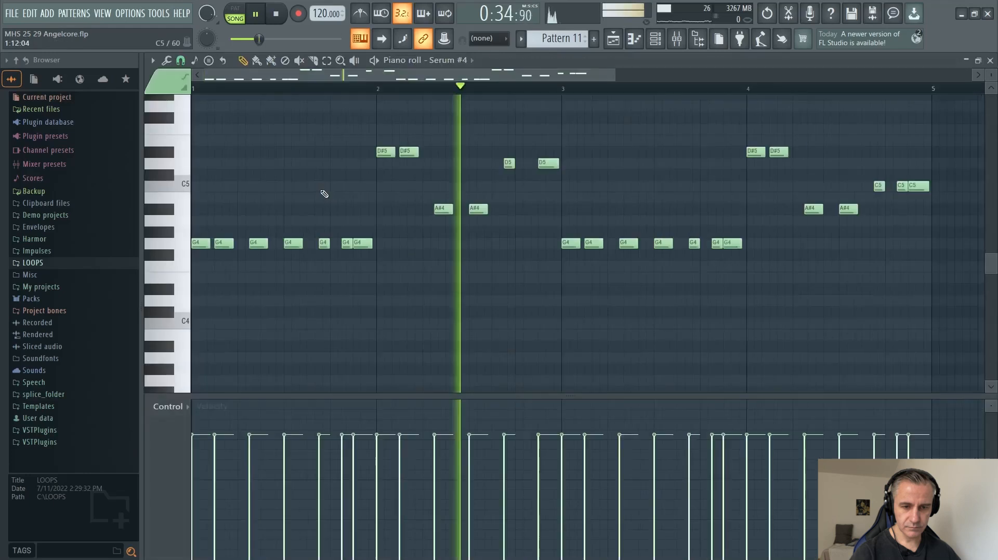
{"action": "left_click", "coordinate": [324, 194]}
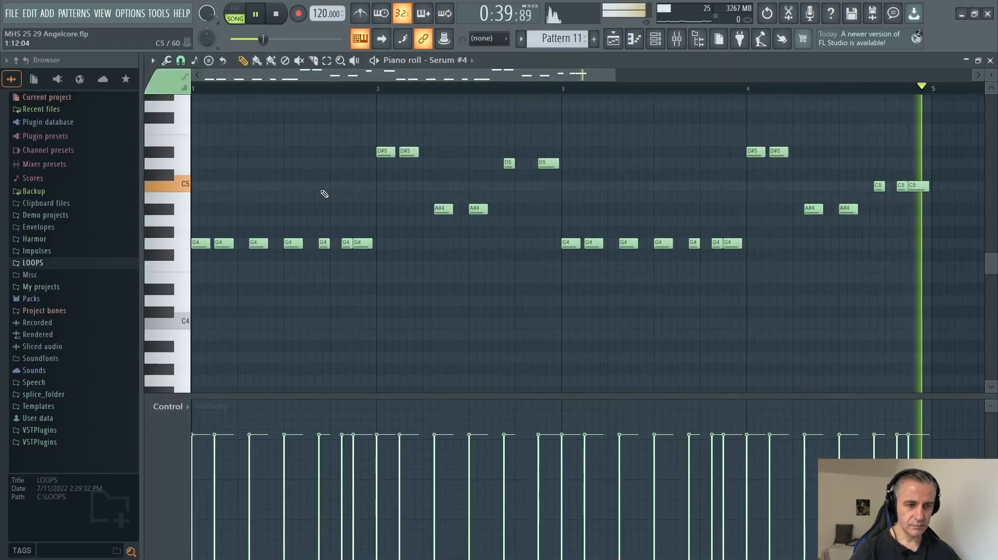
{"action": "key", "text": "space"}
{"action": "key", "text": "F7"}
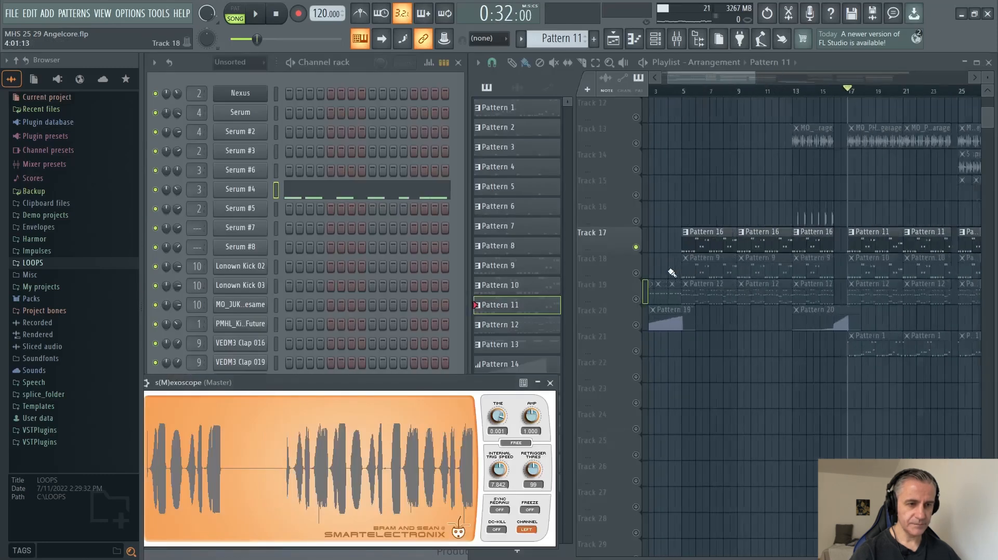
Solo Track 18, set the playback position to bar 9, and select the Pattern 9 clip there.
{"action": "scroll", "coordinate": [671, 273], "scroll_direction": "up", "scroll_amount": 1}
{"action": "right_click", "coordinate": [636, 273]}
{"action": "scroll", "coordinate": [712, 187], "scroll_direction": "down", "scroll_amount": 2}
{"action": "scroll", "coordinate": [795, 224], "scroll_direction": "up", "scroll_amount": 5}
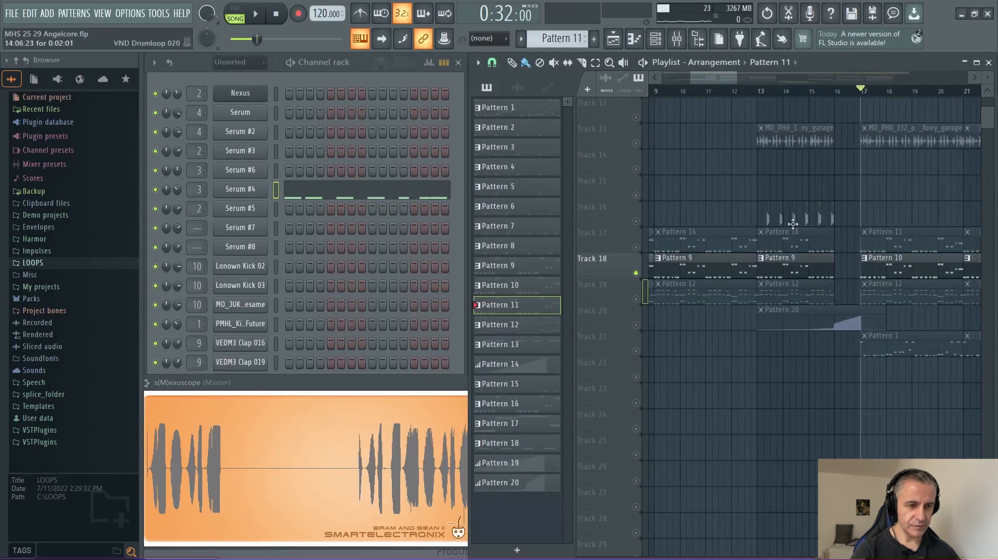
{"action": "scroll", "coordinate": [793, 224], "scroll_direction": "down", "scroll_amount": 5}
{"action": "left_click_drag", "start_coordinate": [730, 92], "coordinate": [720, 93]}
{"action": "scroll", "coordinate": [769, 207], "scroll_direction": "up", "scroll_amount": 2}
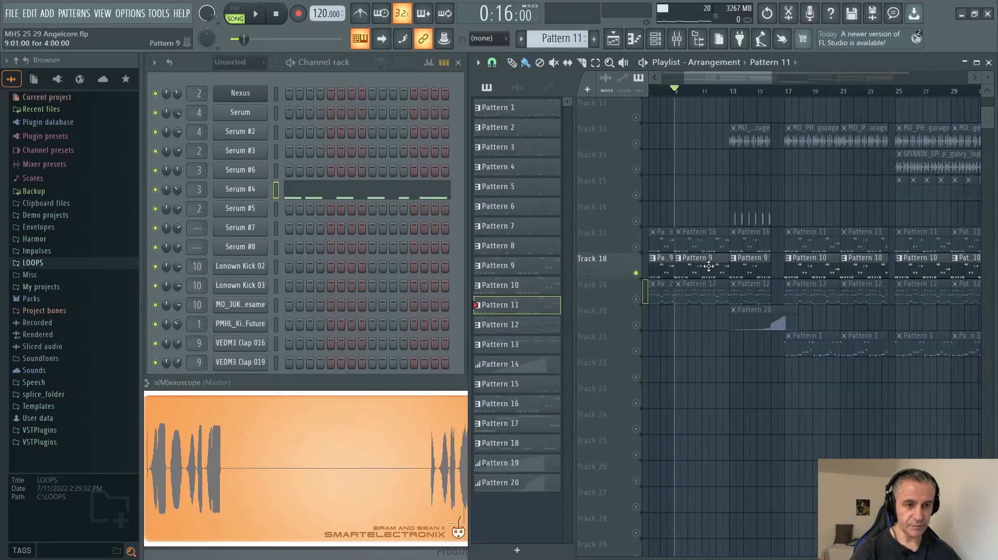
{"action": "left_click", "coordinate": [708, 266]}
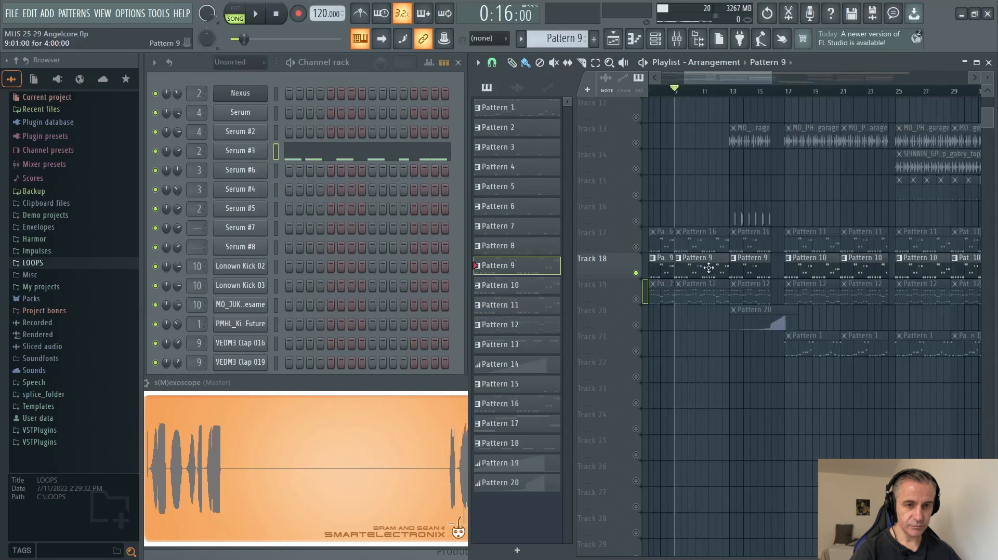
Play the soloed Track 18 and examine Pattern 9's Serum #3 notes in the piano roll.
{"action": "key", "text": "space"}
{"action": "left_click", "coordinate": [310, 153]}
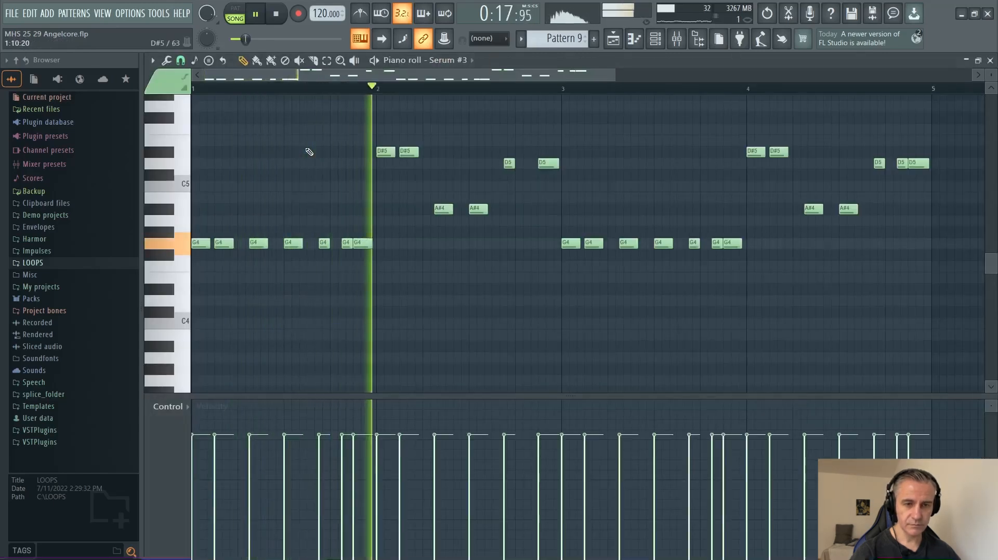
{"action": "key", "text": "Escape"}
Select Track 18's Pattern 10 clip, play it from bar 17, and examine its Nexus notes in the piano roll.
{"action": "left_click", "coordinate": [818, 267]}
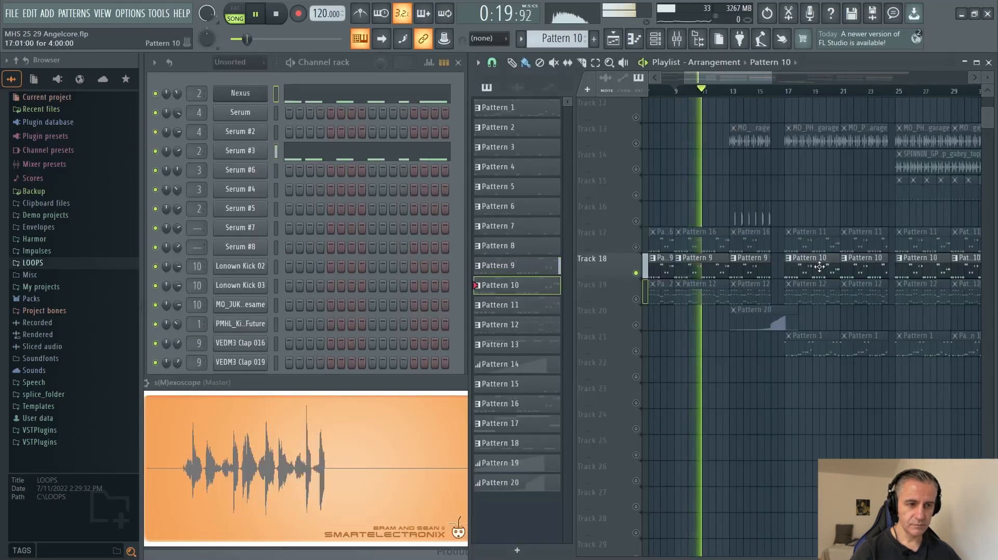
{"action": "key", "text": "space"}
{"action": "left_click", "coordinate": [788, 91]}
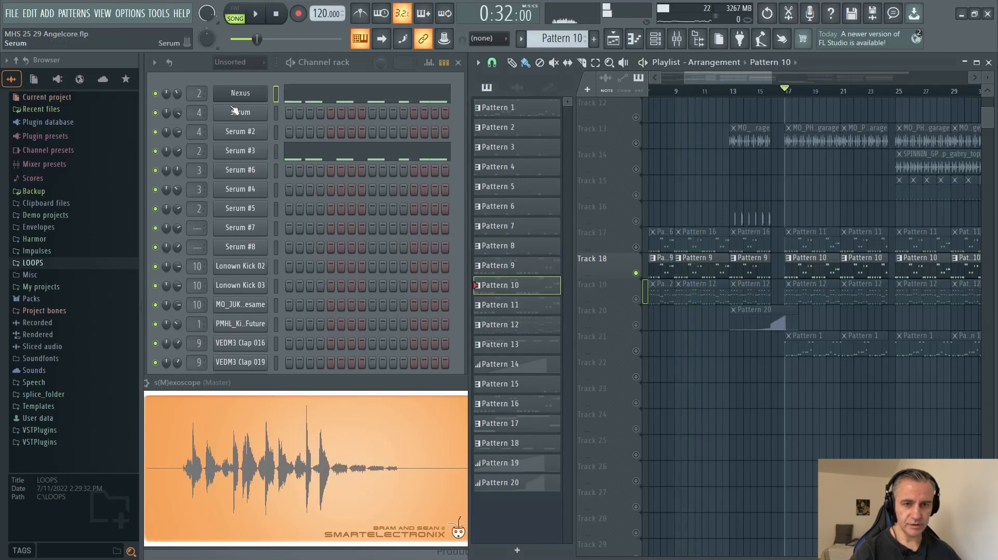
{"action": "key", "text": "space"}
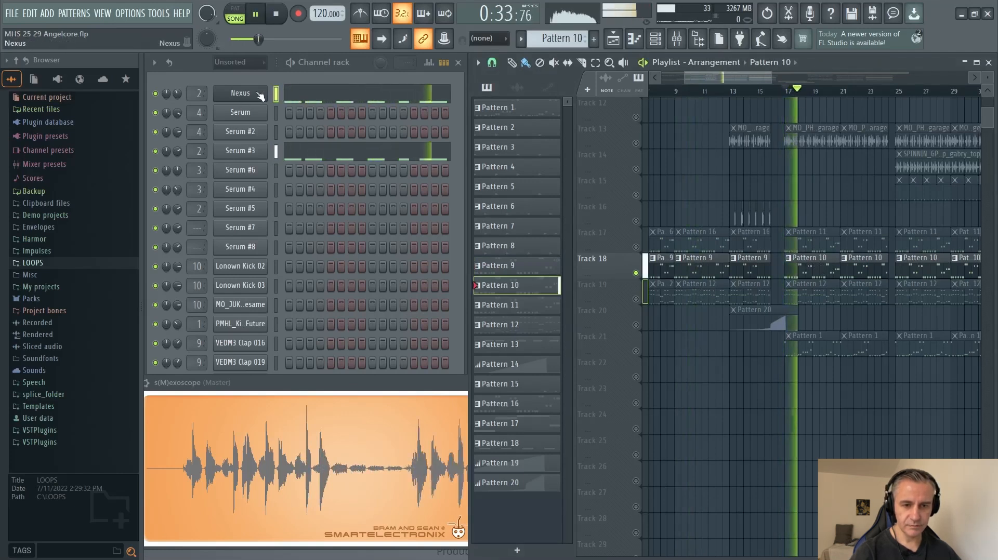
{"action": "left_click", "coordinate": [296, 97]}
{"action": "key", "text": "Escape"}
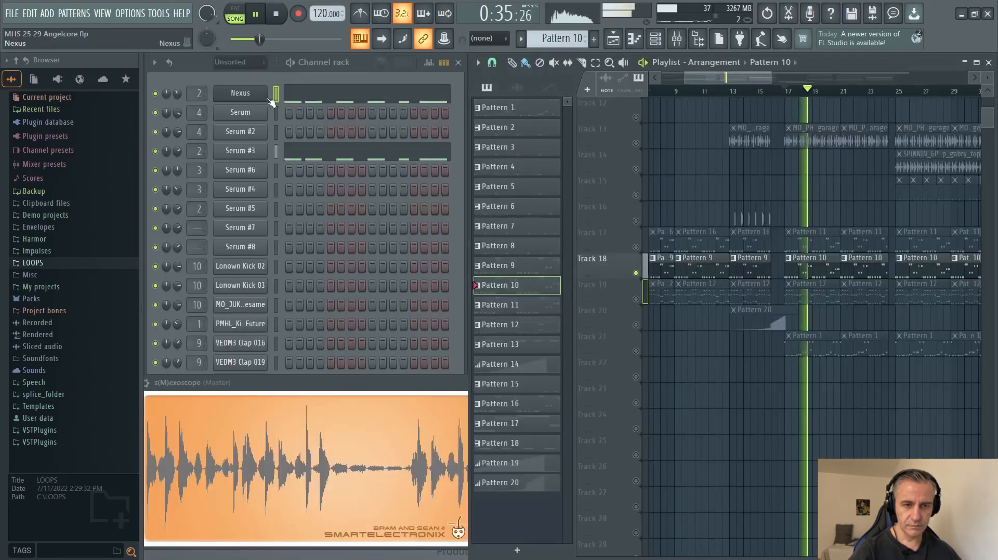
Examine the Nexus preset behind Pattern 10 while it plays, and stop playback.
{"action": "left_click", "coordinate": [240, 94]}
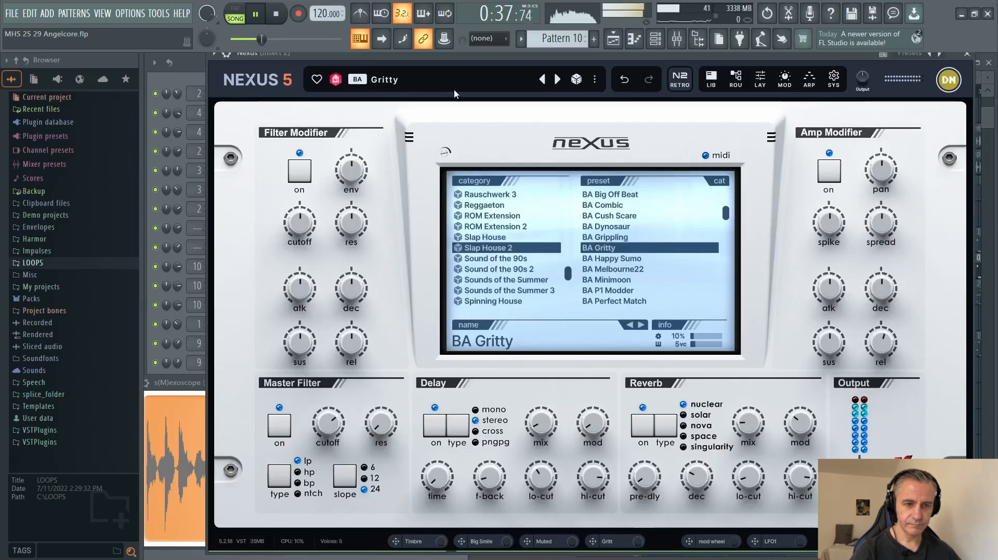
{"action": "key", "text": "Escape"}
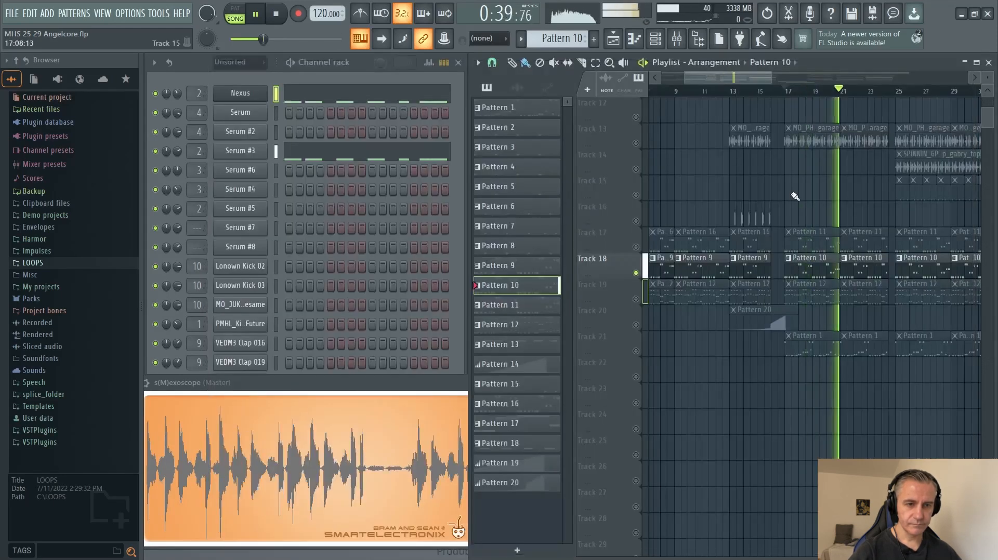
{"action": "key", "text": "space"}
Solo Tracks 19 and 20 together, select a Pattern 12 clip, and set the playback position to bar 5.
{"action": "right_click", "coordinate": [635, 325]}
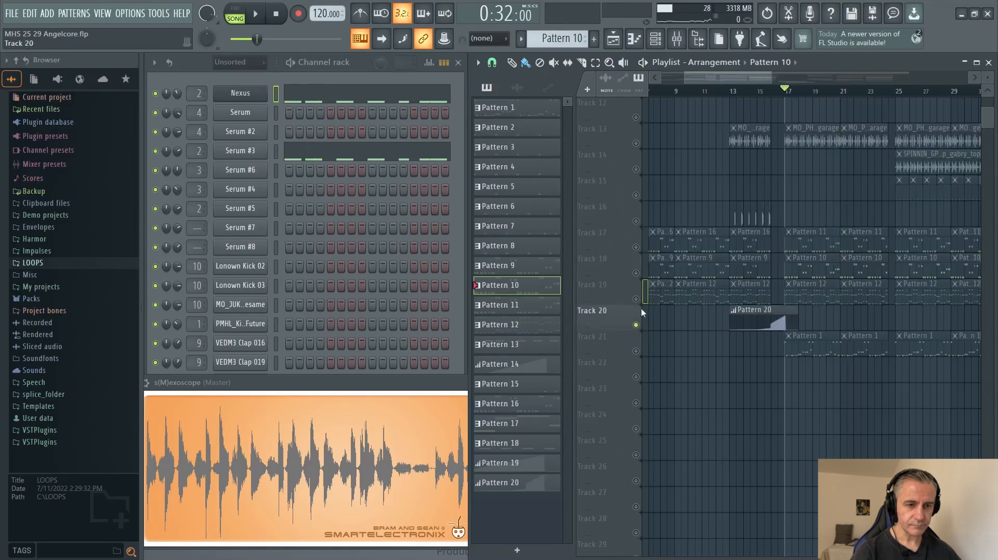
{"action": "left_click", "coordinate": [636, 299]}
{"action": "scroll", "coordinate": [768, 322], "scroll_direction": "down", "scroll_amount": 3}
{"action": "scroll", "coordinate": [749, 321], "scroll_direction": "up", "scroll_amount": 5}
{"action": "scroll", "coordinate": [818, 314], "scroll_direction": "down", "scroll_amount": 3}
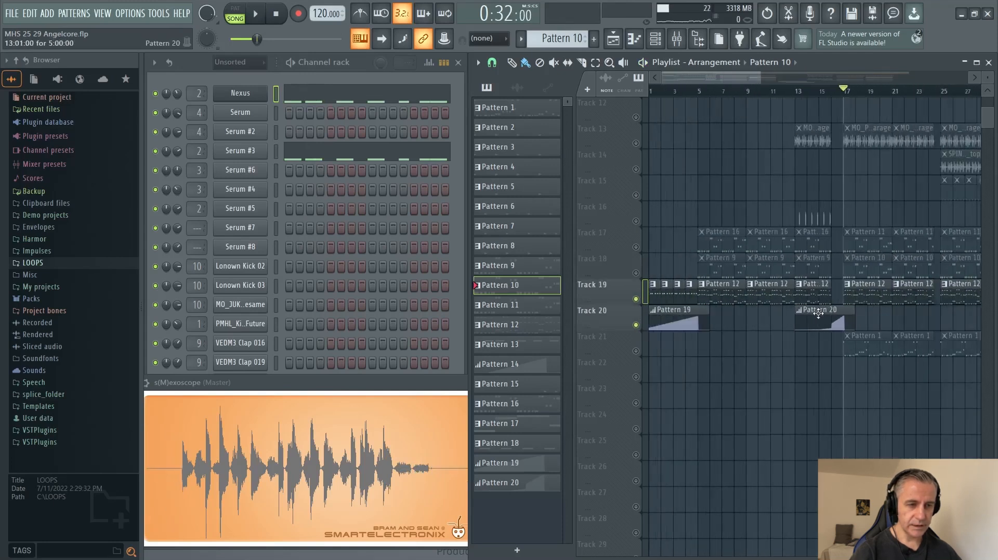
{"action": "scroll", "coordinate": [760, 316], "scroll_direction": "up", "scroll_amount": 3}
{"action": "left_click", "coordinate": [717, 298]}
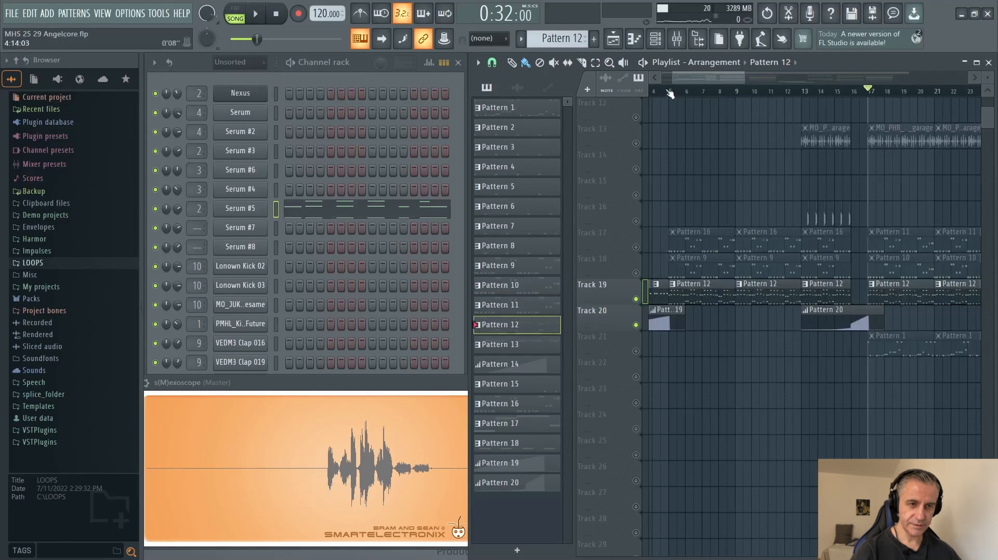
{"action": "scroll", "coordinate": [782, 318], "scroll_direction": "down", "scroll_amount": 2}
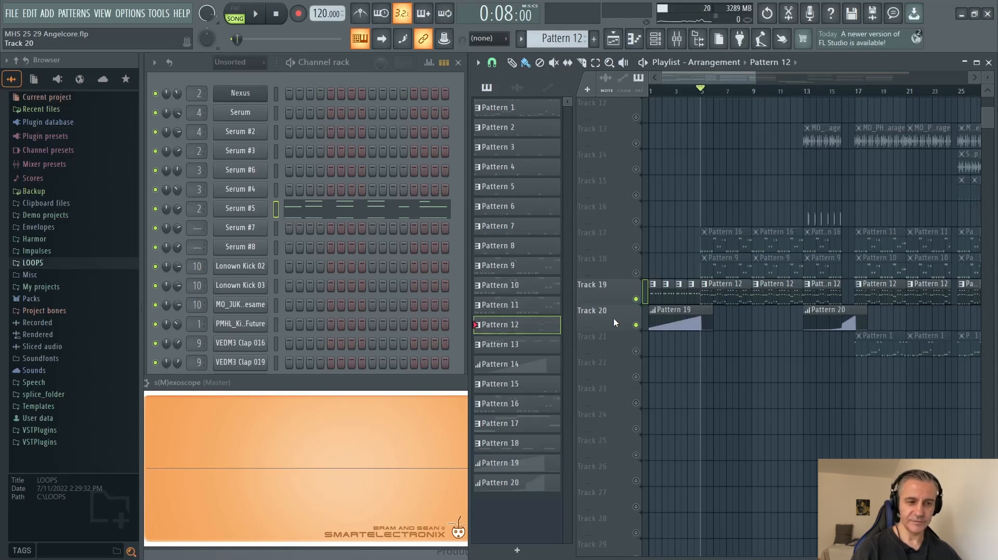
Play Pattern 12 from bar 5, examining its high and low Serum #5 notes in the piano roll, and stop playback.
{"action": "key", "text": "space"}
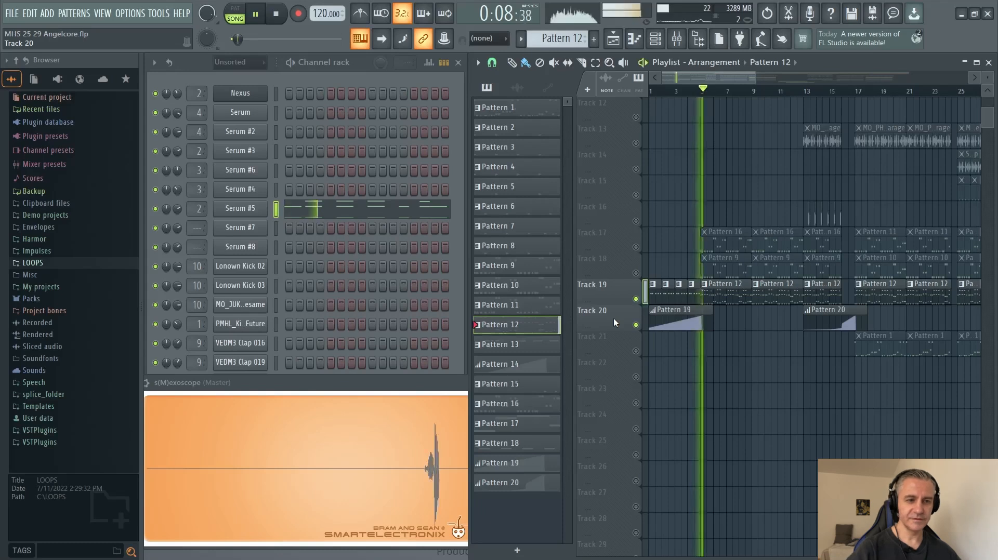
{"action": "scroll", "coordinate": [672, 339], "scroll_direction": "up", "scroll_amount": 2}
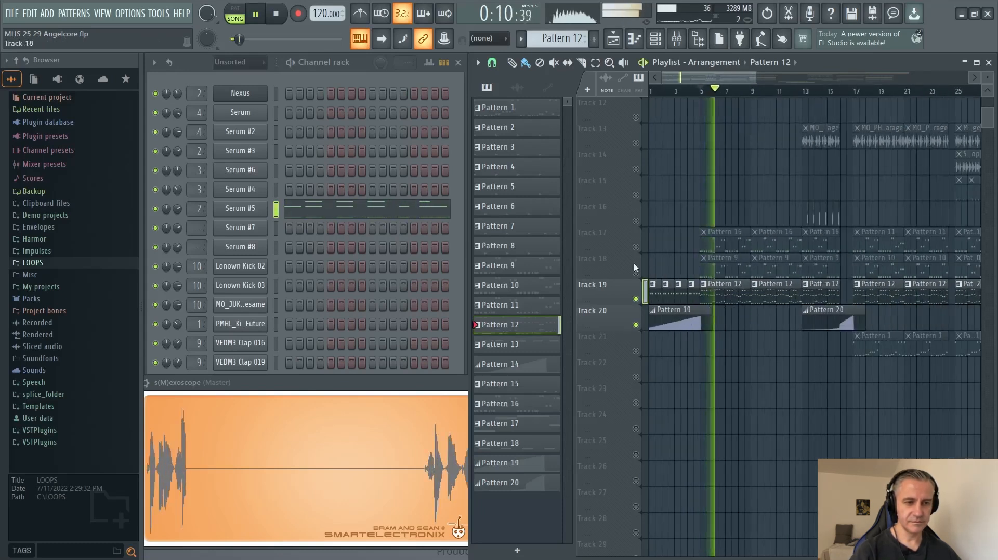
{"action": "left_click", "coordinate": [313, 204]}
{"action": "scroll", "coordinate": [314, 201], "scroll_direction": "up", "scroll_amount": 8}
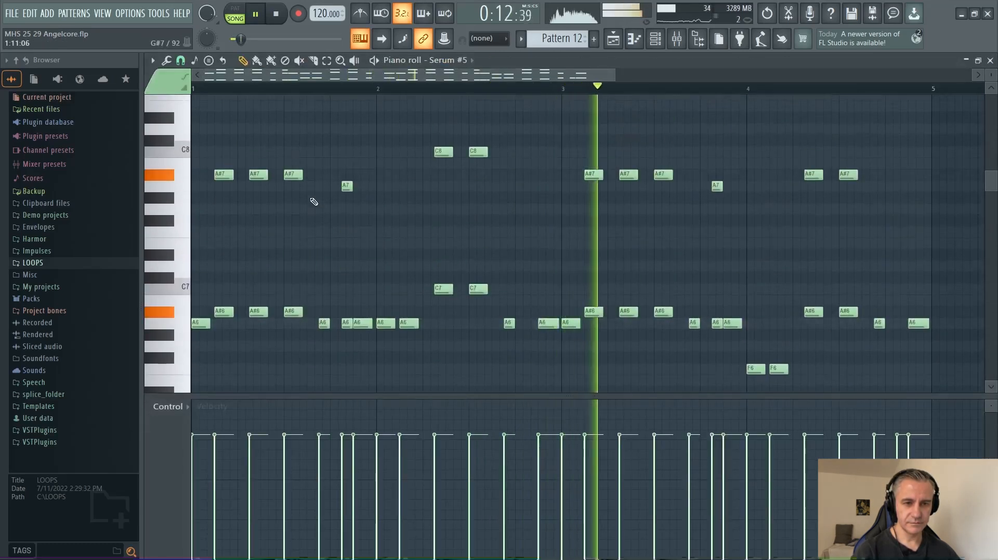
{"action": "scroll", "coordinate": [314, 202], "scroll_direction": "down", "scroll_amount": 6}
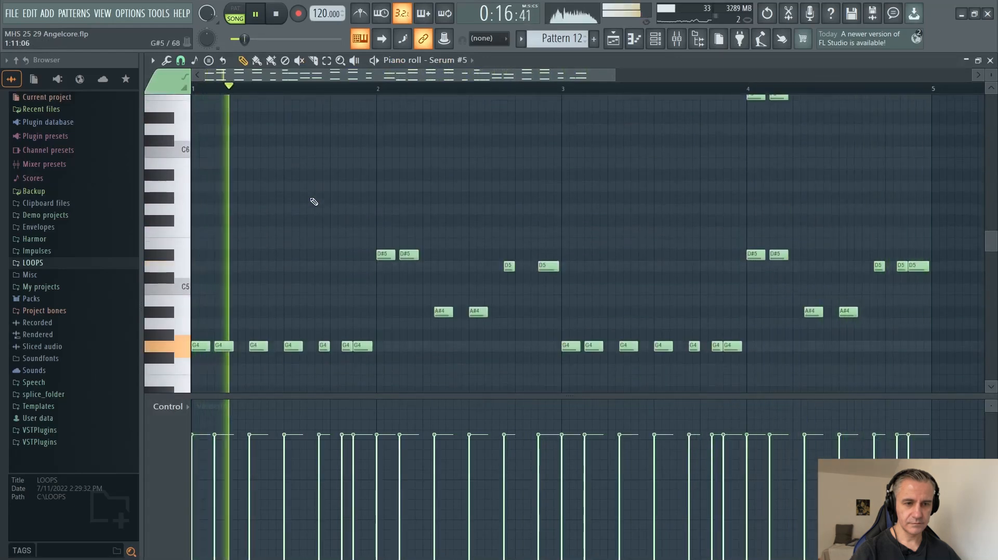
{"action": "scroll", "coordinate": [314, 201], "scroll_direction": "up", "scroll_amount": 6}
{"action": "scroll", "coordinate": [314, 202], "scroll_direction": "down", "scroll_amount": 5}
{"action": "key", "text": "F7"}
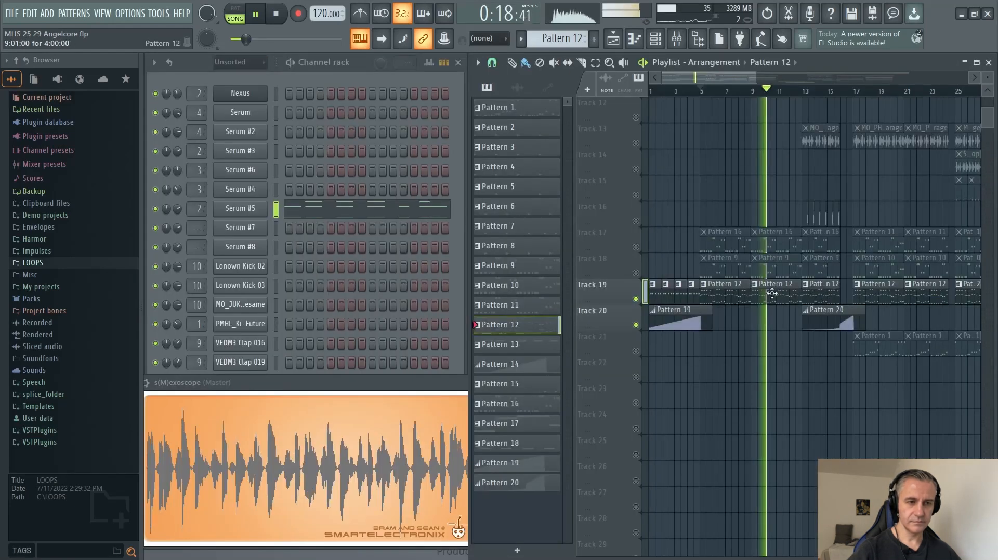
{"action": "key", "text": "space"}
Play the intro's Pattern 13 clips from bar 3 and examine Pattern 19's Reeverb 2 mix level automation.
{"action": "scroll", "coordinate": [651, 275], "scroll_direction": "up", "scroll_amount": 5}
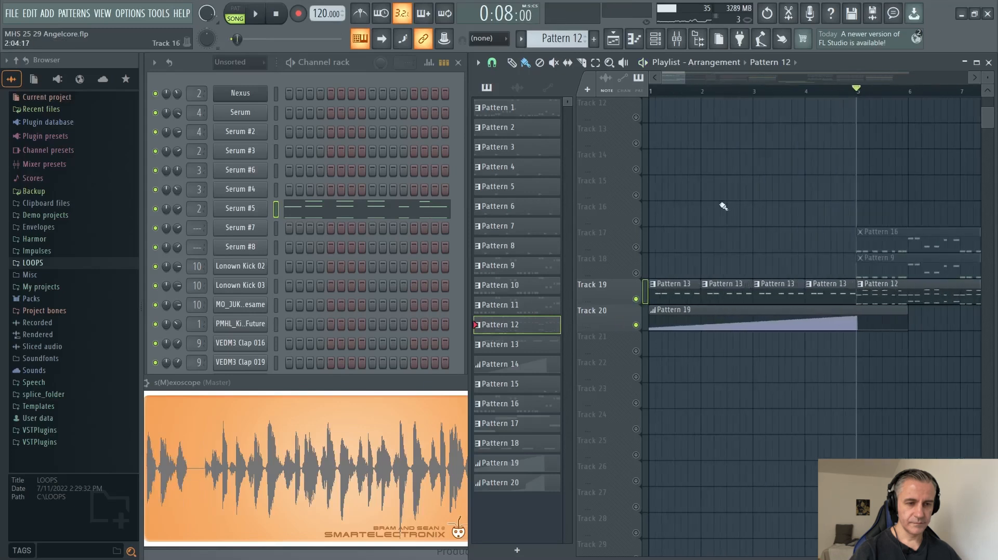
{"action": "left_click", "coordinate": [764, 90]}
{"action": "scroll", "coordinate": [713, 363], "scroll_direction": "down", "scroll_amount": 3}
{"action": "key", "text": "space"}
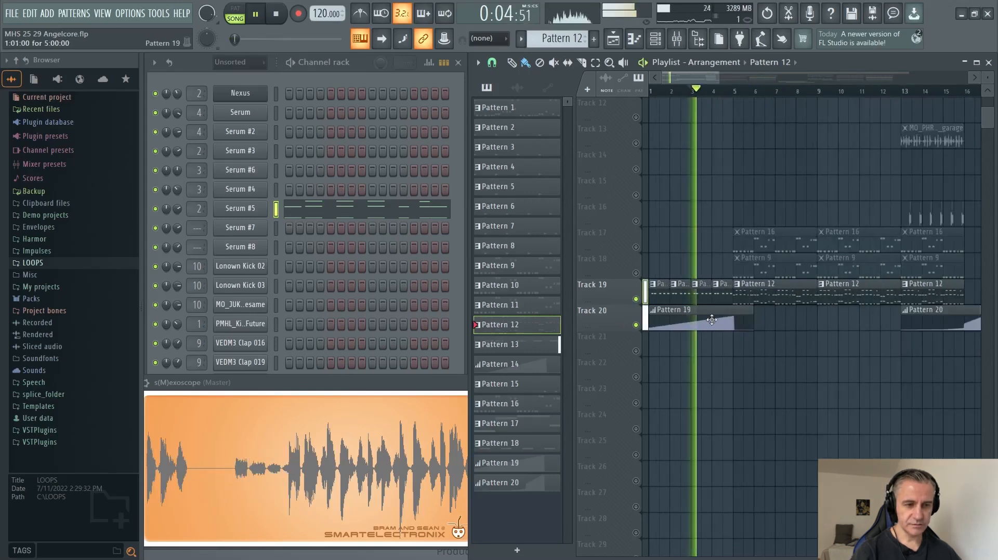
{"action": "double_click", "coordinate": [712, 320]}
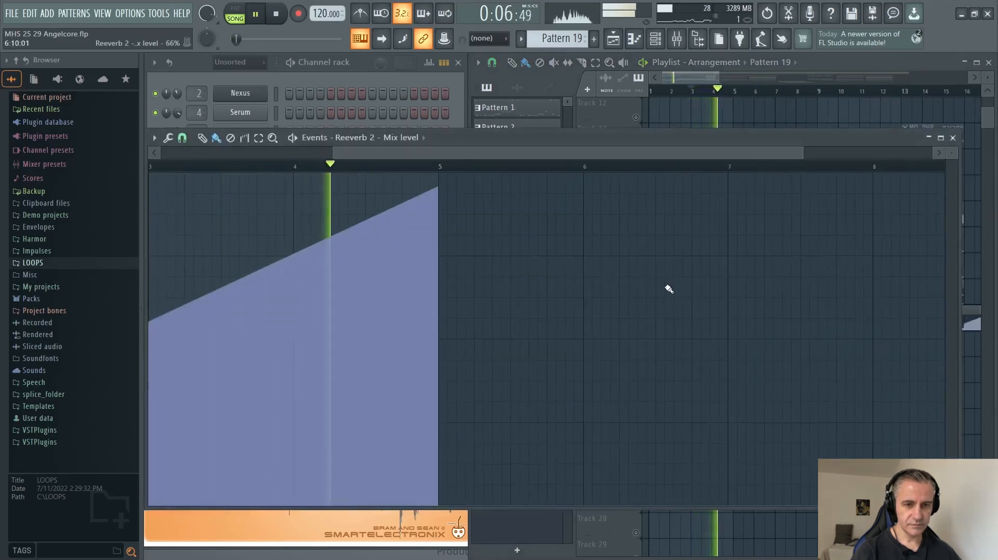
{"action": "key", "text": "Escape"}
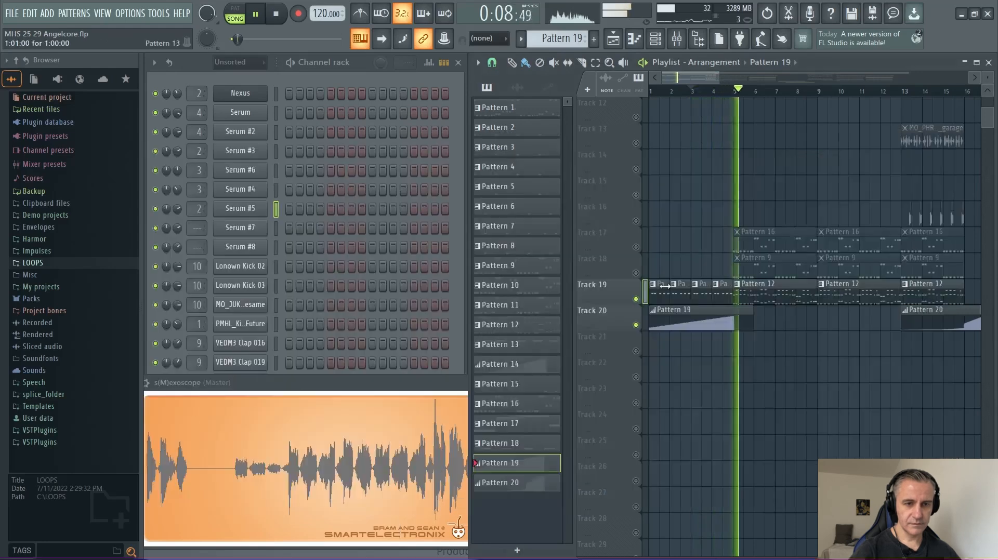
Play Tracks 19 and 20 from bar 15 to hear Pattern 20's automation leading into bar 17, and stop playback.
{"action": "scroll", "coordinate": [872, 347], "scroll_direction": "down", "scroll_amount": 2}
{"action": "scroll", "coordinate": [872, 348], "scroll_direction": "up", "scroll_amount": 6}
{"action": "scroll", "coordinate": [788, 338], "scroll_direction": "down", "scroll_amount": 3}
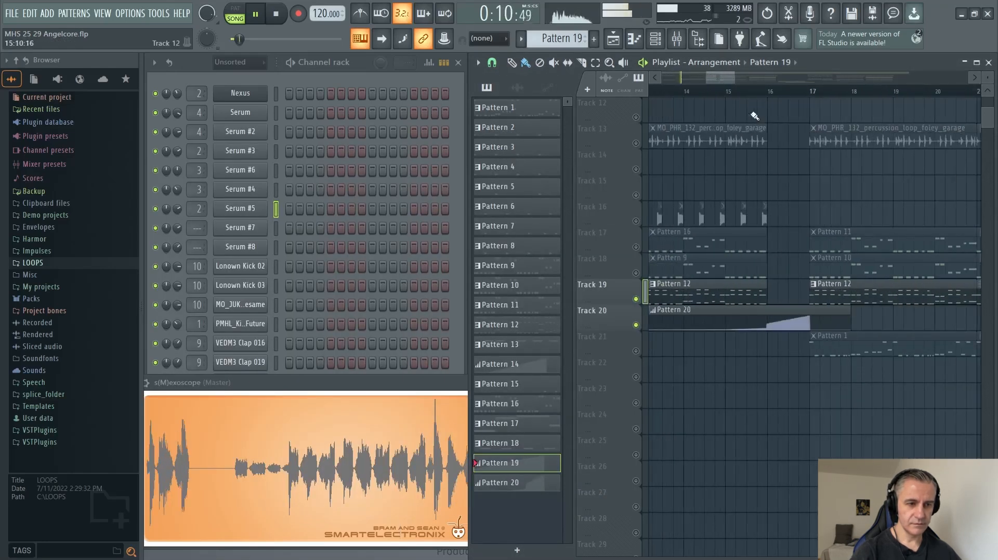
{"action": "left_click", "coordinate": [728, 91]}
{"action": "scroll", "coordinate": [795, 283], "scroll_direction": "up", "scroll_amount": 3}
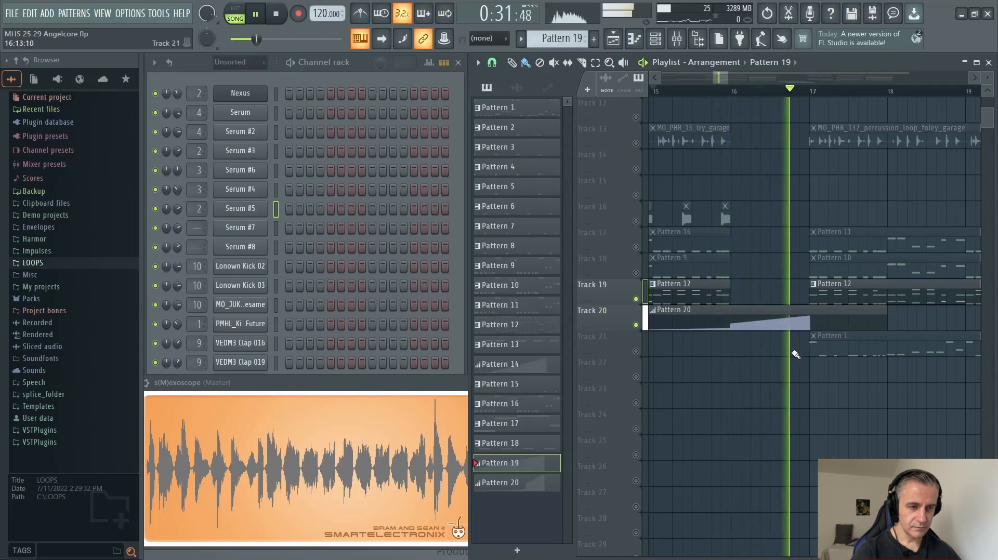
{"action": "scroll", "coordinate": [745, 358], "scroll_direction": "down", "scroll_amount": 3}
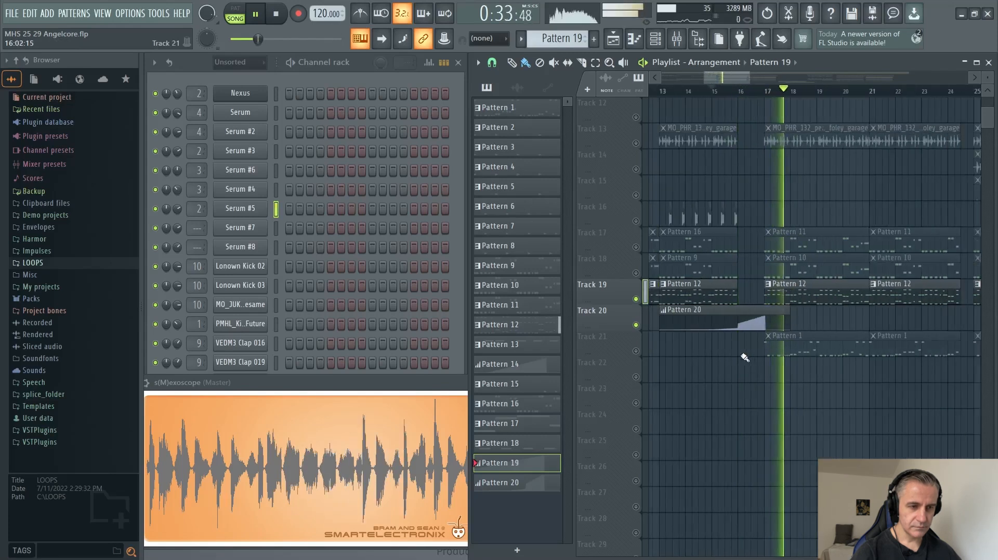
{"action": "key", "text": "space"}
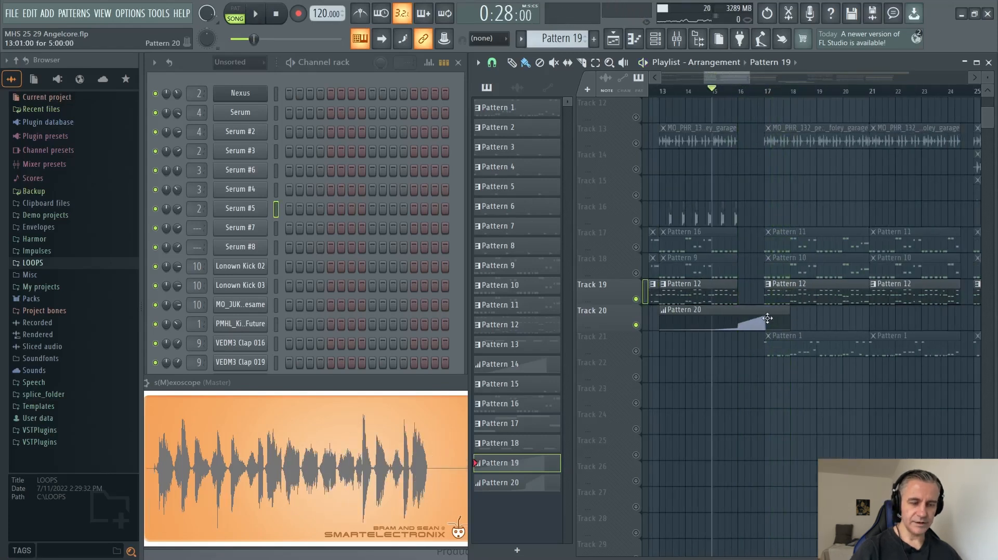
{"action": "scroll", "coordinate": [756, 324], "scroll_direction": "down", "scroll_amount": 3}
{"action": "scroll", "coordinate": [681, 331], "scroll_direction": "up", "scroll_amount": 4}
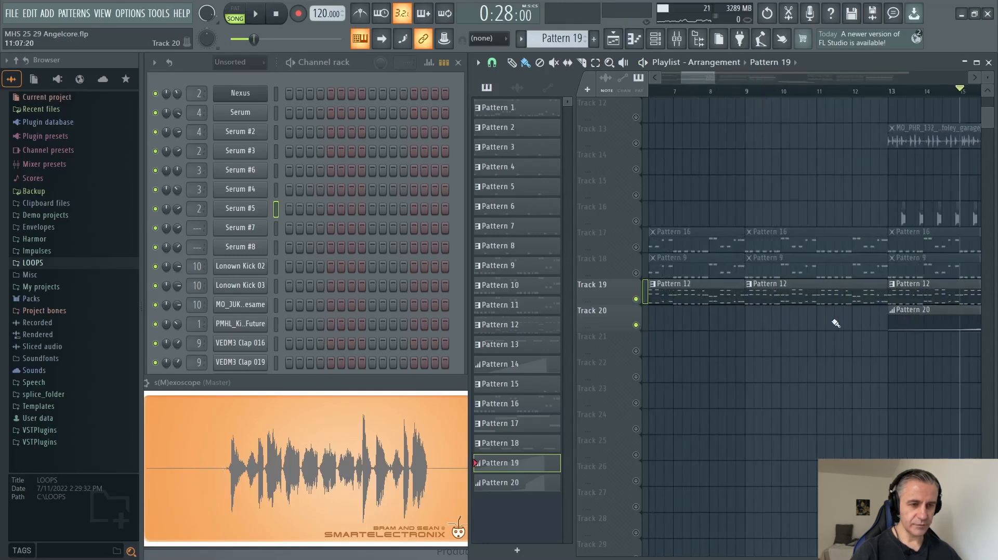
{"action": "scroll", "coordinate": [835, 323], "scroll_direction": "down", "scroll_amount": 2}
{"action": "scroll", "coordinate": [826, 301], "scroll_direction": "up", "scroll_amount": 2}
{"action": "scroll", "coordinate": [722, 309], "scroll_direction": "down", "scroll_amount": 3}
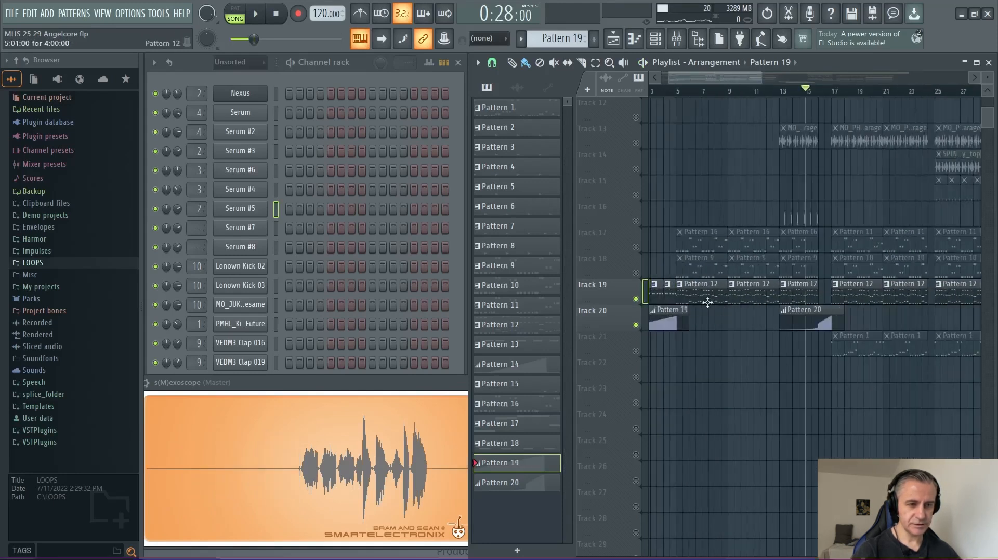
{"action": "scroll", "coordinate": [707, 303], "scroll_direction": "down", "scroll_amount": 1}
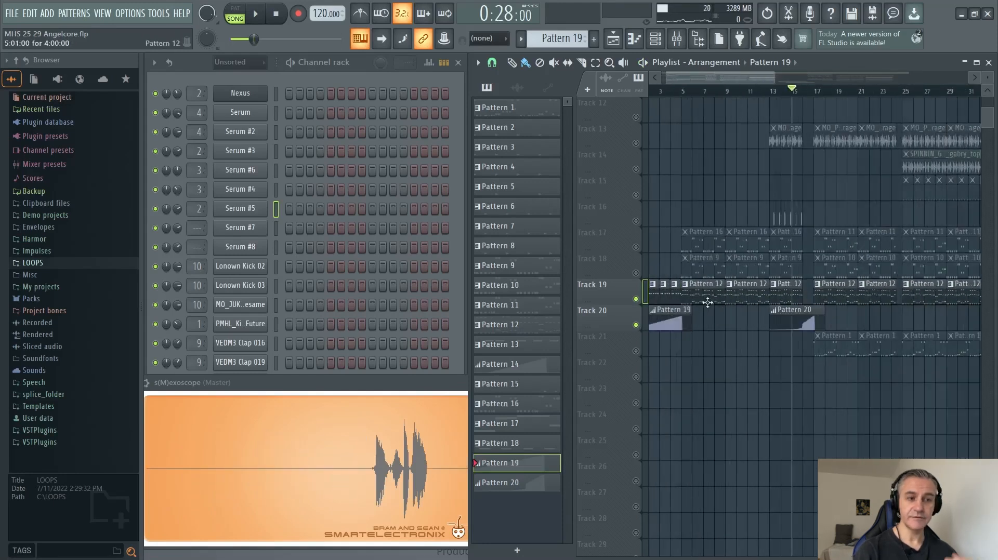
Unmute Tracks 18, 17, 7 and 10 alongside Tracks 19 and 20, with the playback position set to bar 5.
{"action": "scroll", "coordinate": [707, 301], "scroll_direction": "up", "scroll_amount": 2}
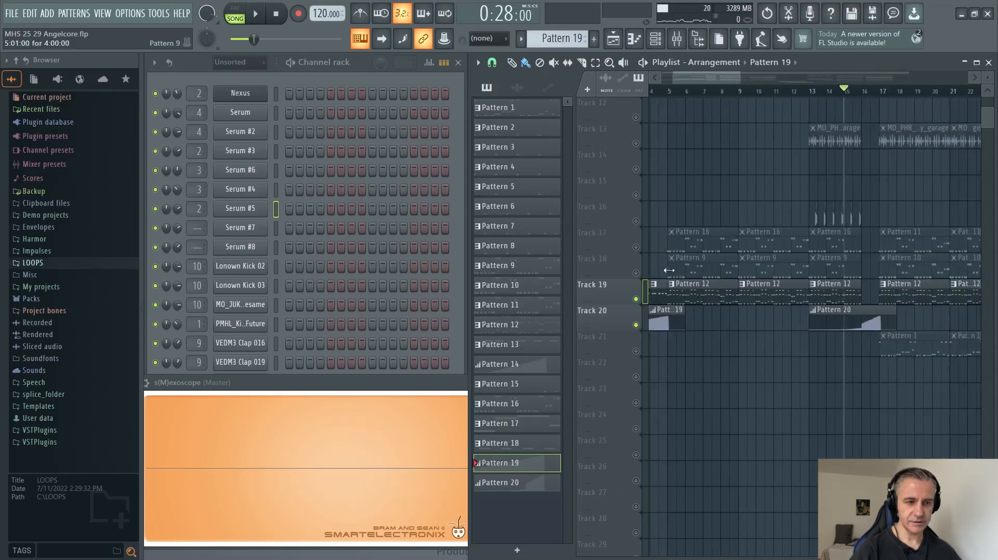
{"action": "left_click", "coordinate": [636, 272]}
{"action": "left_click", "coordinate": [636, 247]}
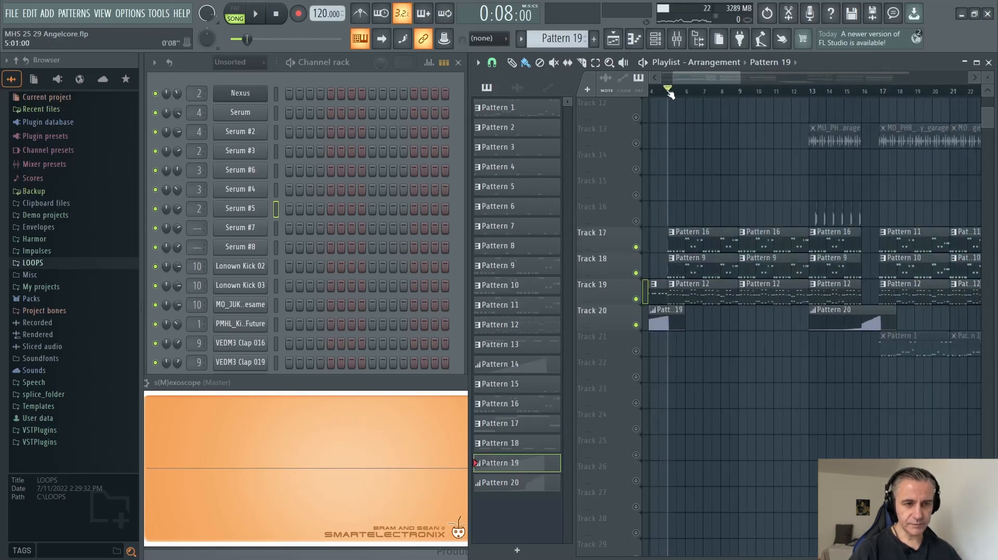
{"action": "scroll", "coordinate": [671, 94], "scroll_direction": "up", "scroll_amount": 3}
{"action": "scroll", "coordinate": [638, 232], "scroll_direction": "up", "scroll_amount": 4}
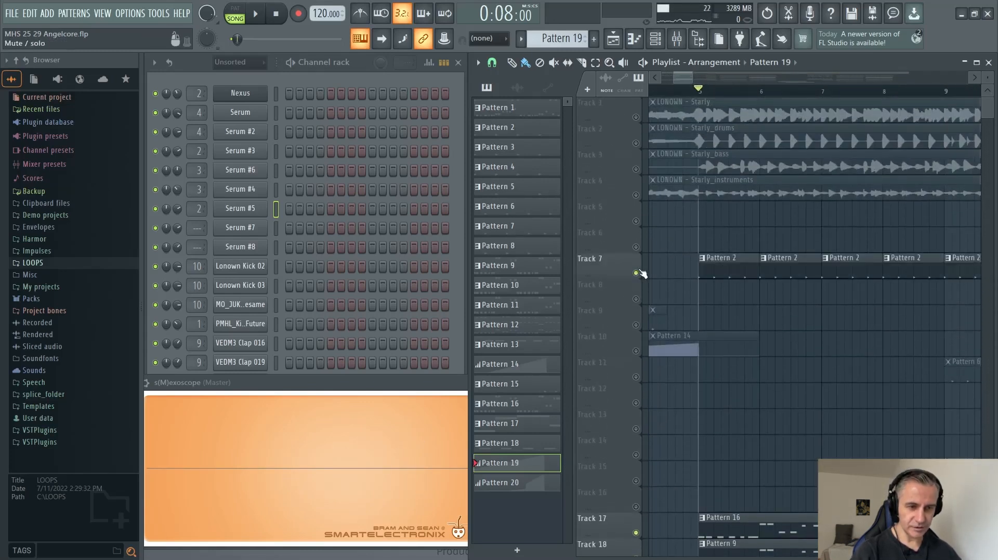
{"action": "left_click", "coordinate": [636, 351]}
Play the kick and melodic tracks together from bar 5, and stop playback.
{"action": "key", "text": "space"}
{"action": "scroll", "coordinate": [634, 342], "scroll_direction": "down", "scroll_amount": 3}
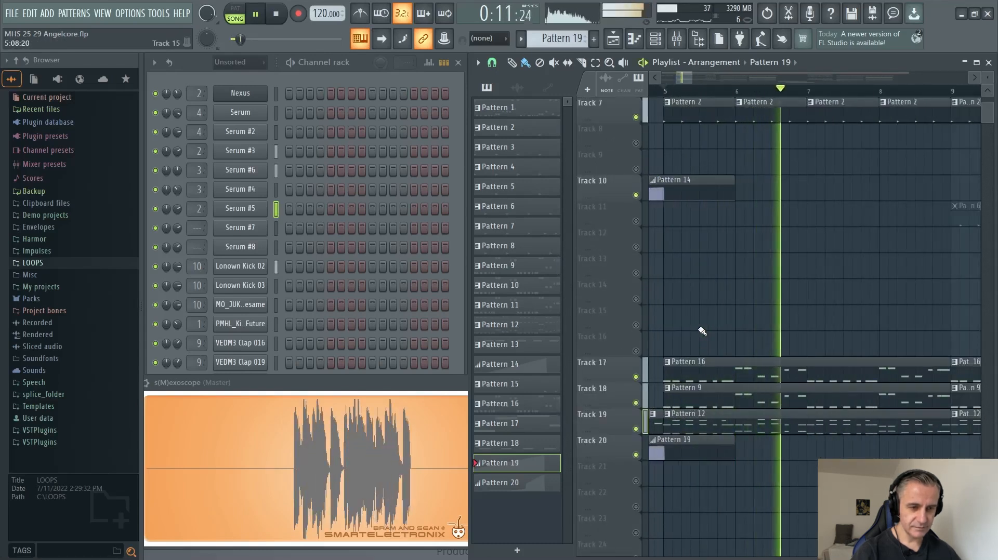
{"action": "key", "text": "space"}
Solo Track 21, set the playback position to bar 17, and select its Pattern 1 clip.
{"action": "scroll", "coordinate": [702, 331], "scroll_direction": "down", "scroll_amount": 1}
{"action": "scroll", "coordinate": [702, 331], "scroll_direction": "down", "scroll_amount": 2}
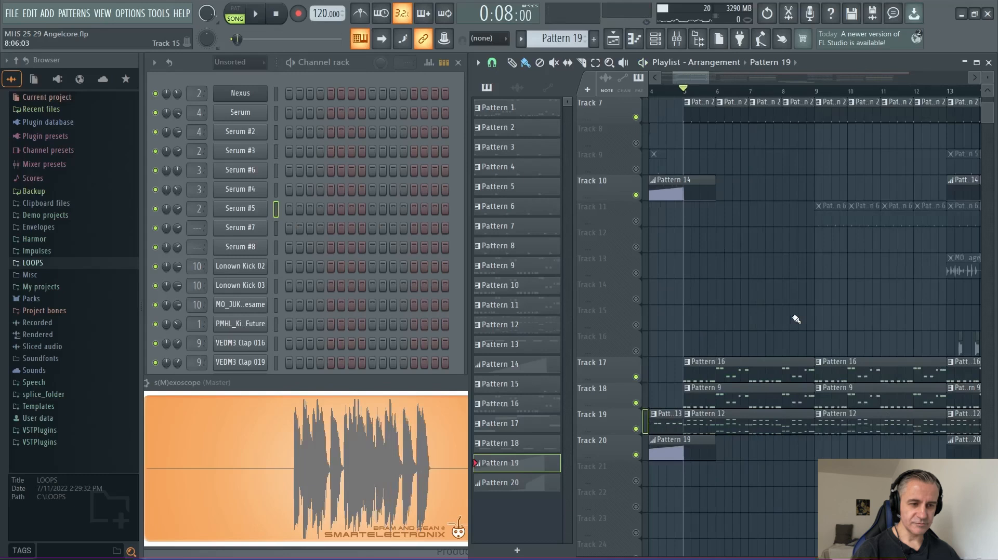
{"action": "scroll", "coordinate": [731, 321], "scroll_direction": "down", "scroll_amount": 3}
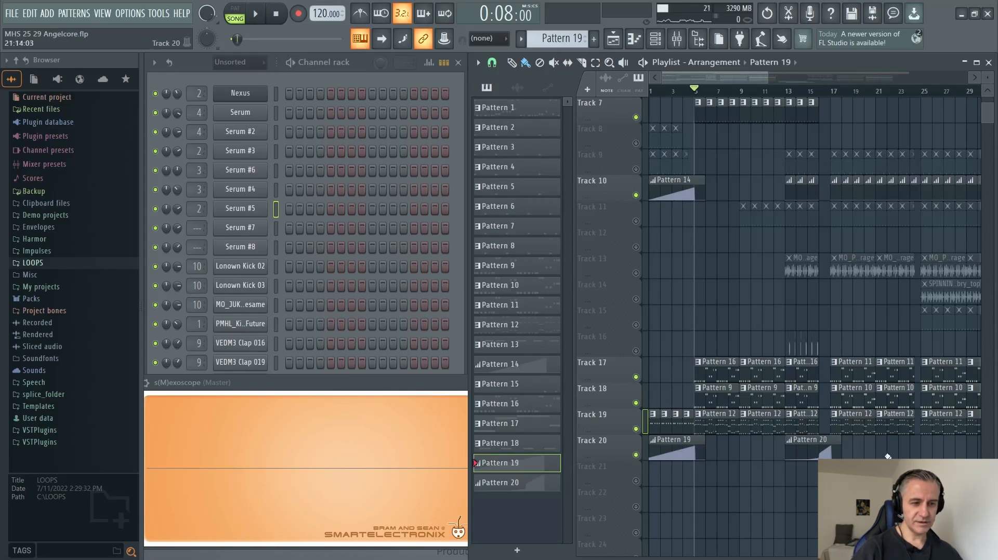
{"action": "scroll", "coordinate": [832, 447], "scroll_direction": "right", "scroll_amount": 8}
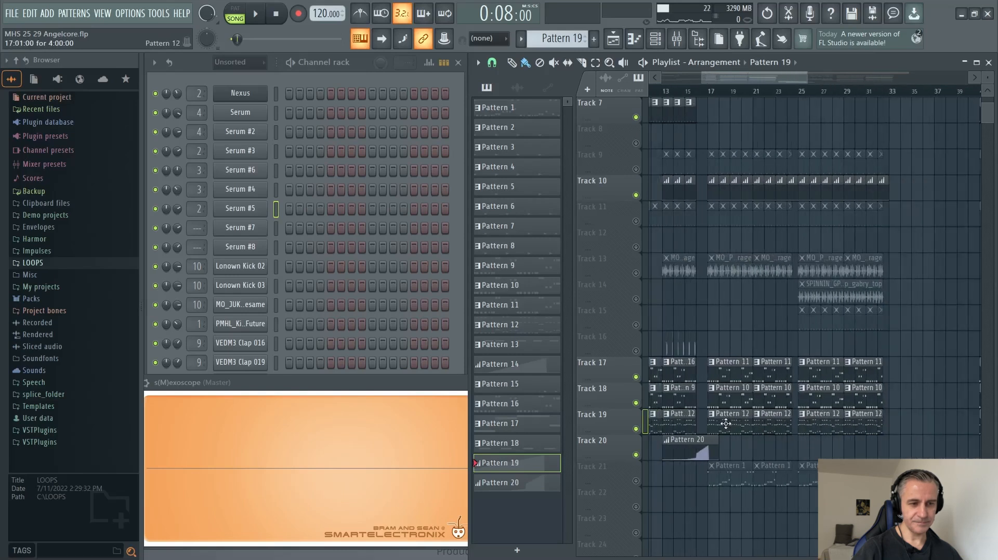
{"action": "scroll", "coordinate": [736, 431], "scroll_direction": "up", "scroll_amount": 2}
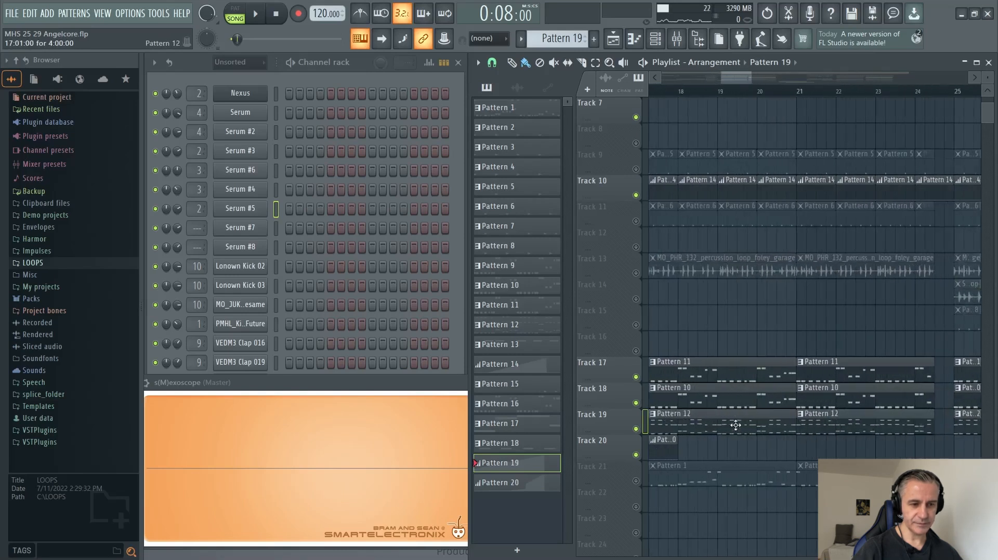
{"action": "scroll", "coordinate": [676, 343], "scroll_direction": "down", "scroll_amount": 5}
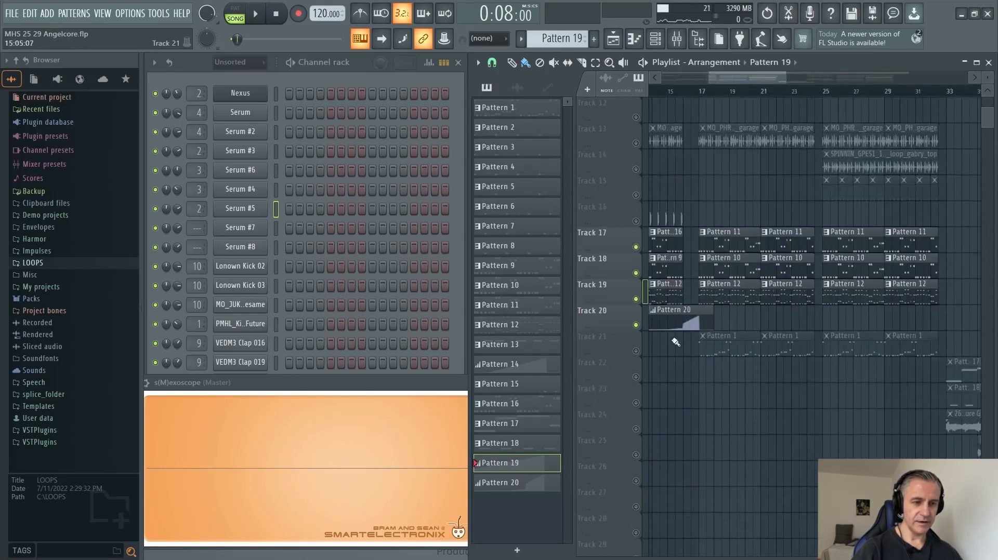
{"action": "scroll", "coordinate": [727, 378], "scroll_direction": "down", "scroll_amount": 3}
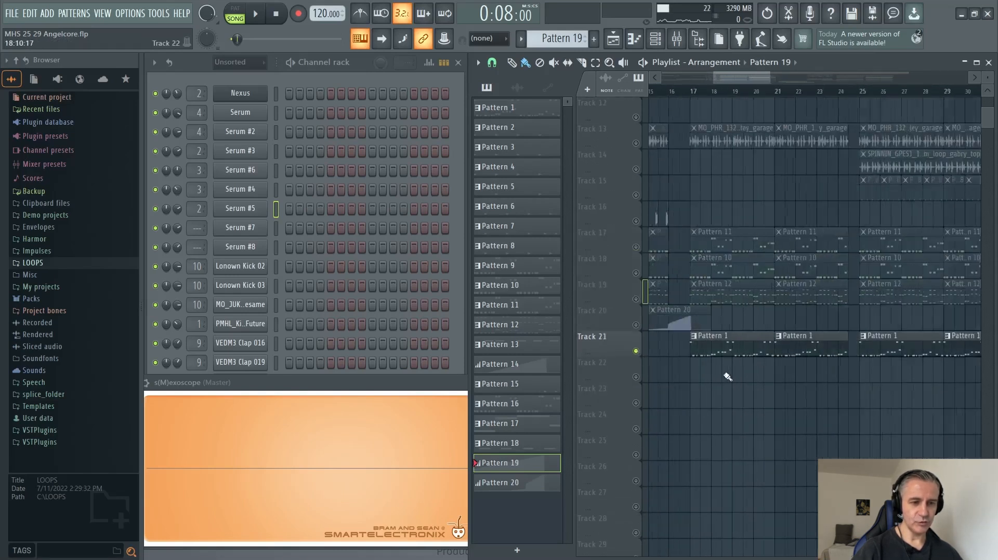
{"action": "left_click", "coordinate": [672, 90]}
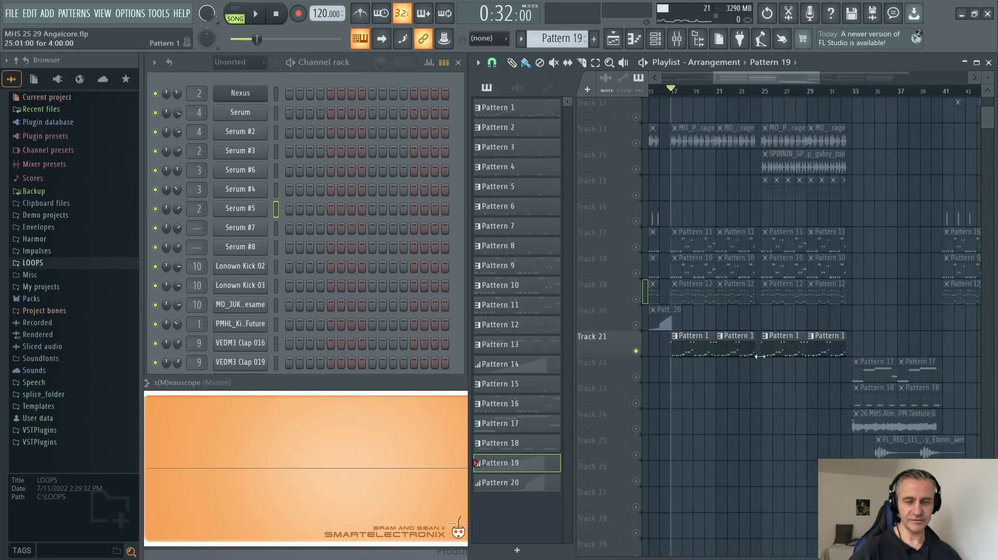
{"action": "scroll", "coordinate": [694, 374], "scroll_direction": "up", "scroll_amount": 2}
{"action": "left_click", "coordinate": [701, 358]}
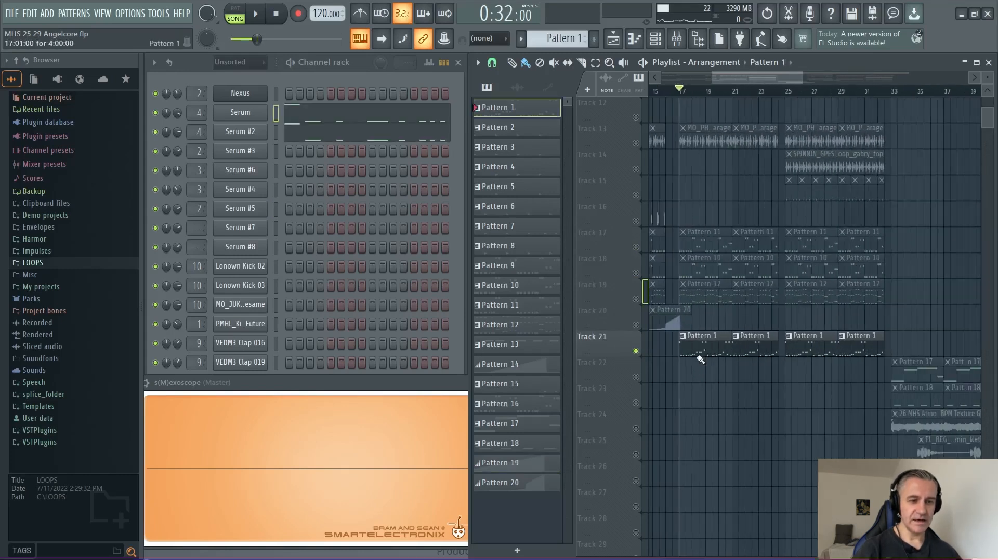
Play Track 21 from bar 17, extend the channel rack down to VND Rimshot 19, and stop playback.
{"action": "scroll", "coordinate": [700, 362], "scroll_direction": "up", "scroll_amount": 4}
{"action": "scroll", "coordinate": [700, 361], "scroll_direction": "down", "scroll_amount": 5}
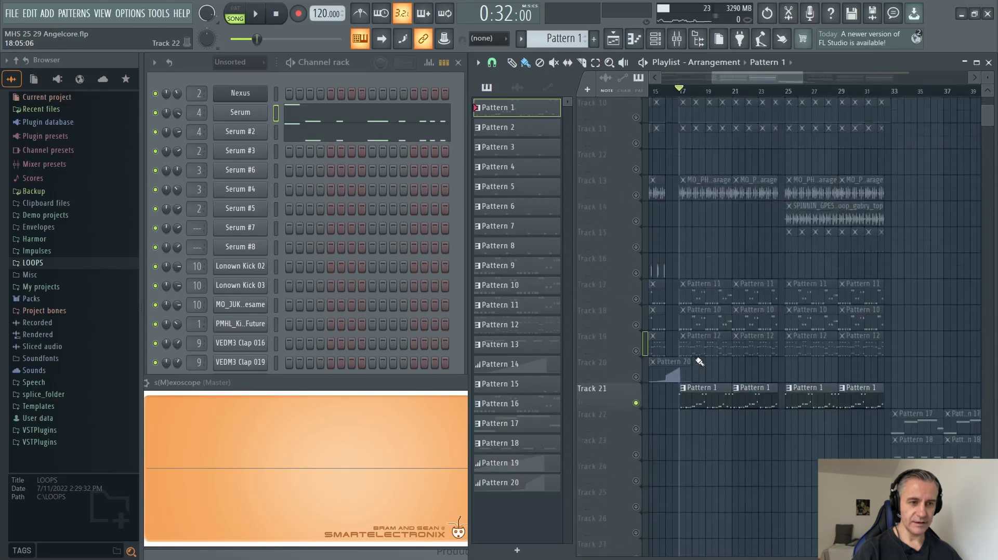
{"action": "scroll", "coordinate": [712, 229], "scroll_direction": "up", "scroll_amount": 3}
{"action": "key", "text": "space"}
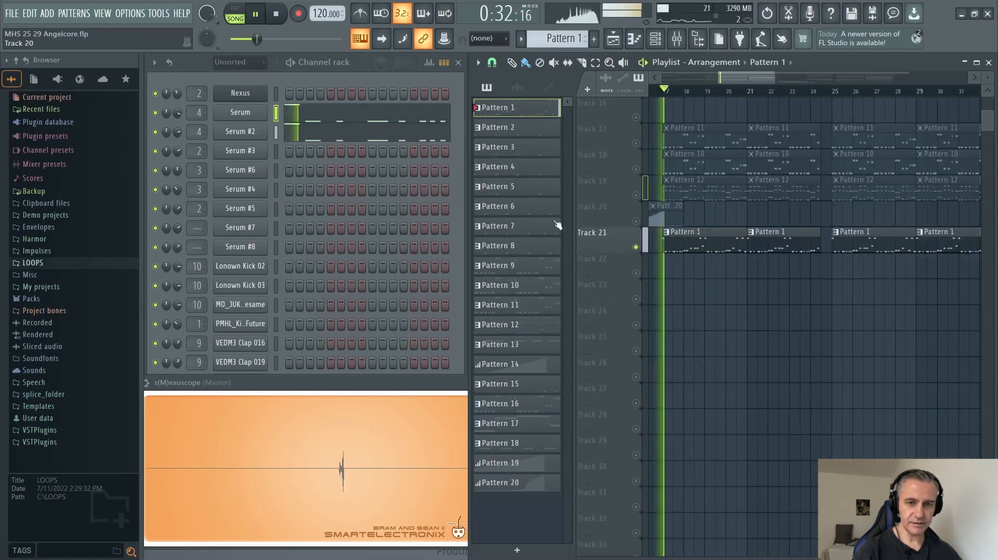
{"action": "left_click", "coordinate": [455, 228]}
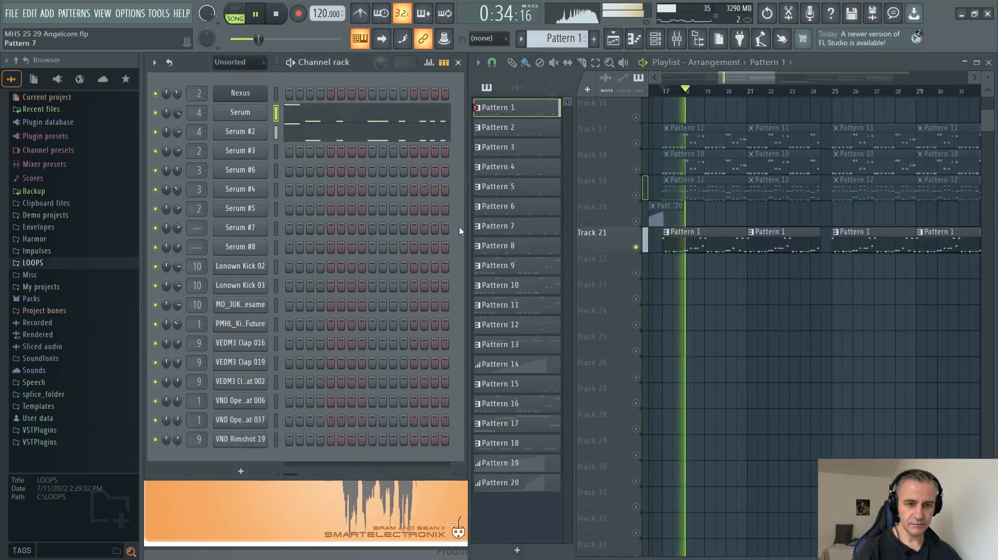
{"action": "key", "text": "space"}
Solo the Serum channel, play its Pattern 1 part from bar 17, and stop playback.
{"action": "right_click", "coordinate": [154, 112]}
{"action": "left_click", "coordinate": [169, 119]}
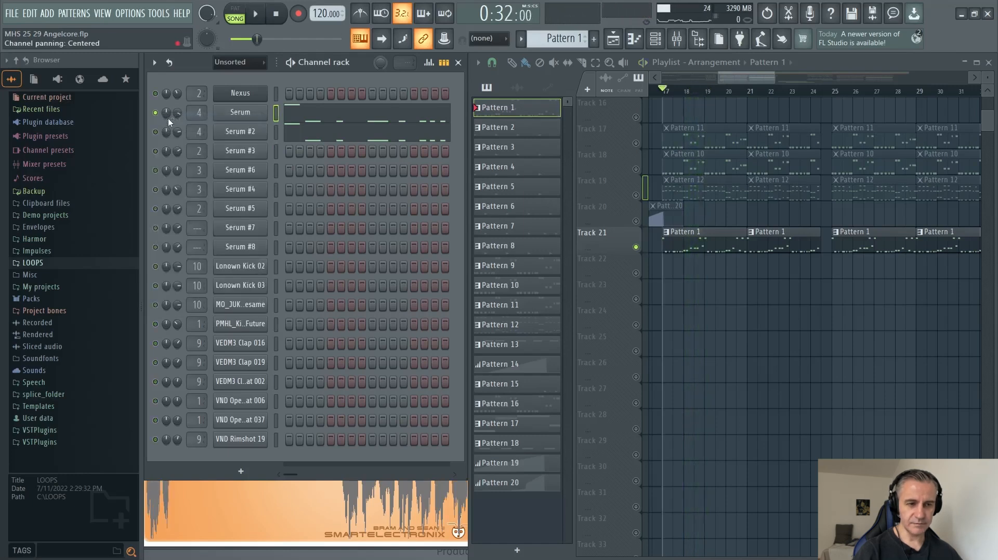
{"action": "key", "text": "space"}
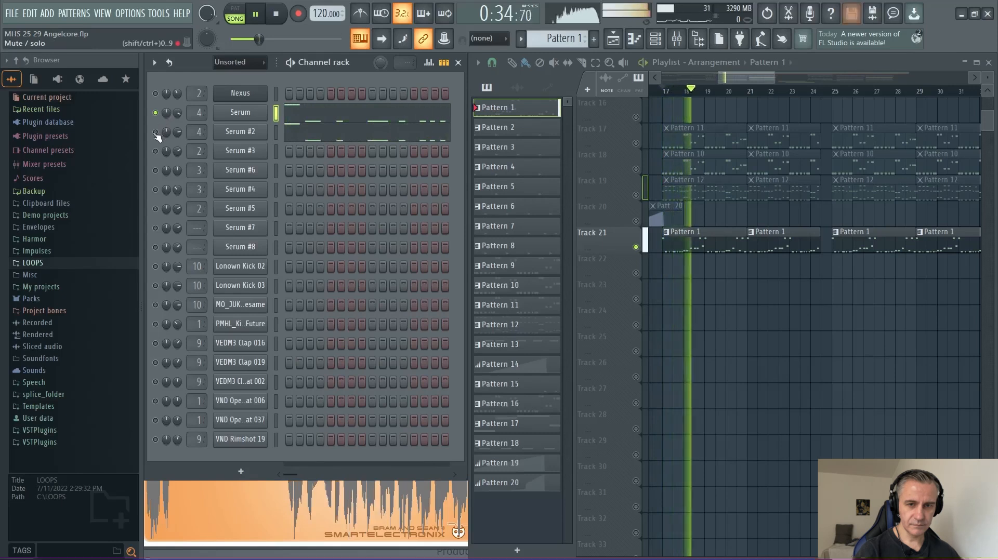
{"action": "key", "text": "space"}
Solo the Serum #2 channel and play its Pattern 1 part from bar 17.
{"action": "right_click", "coordinate": [156, 132]}
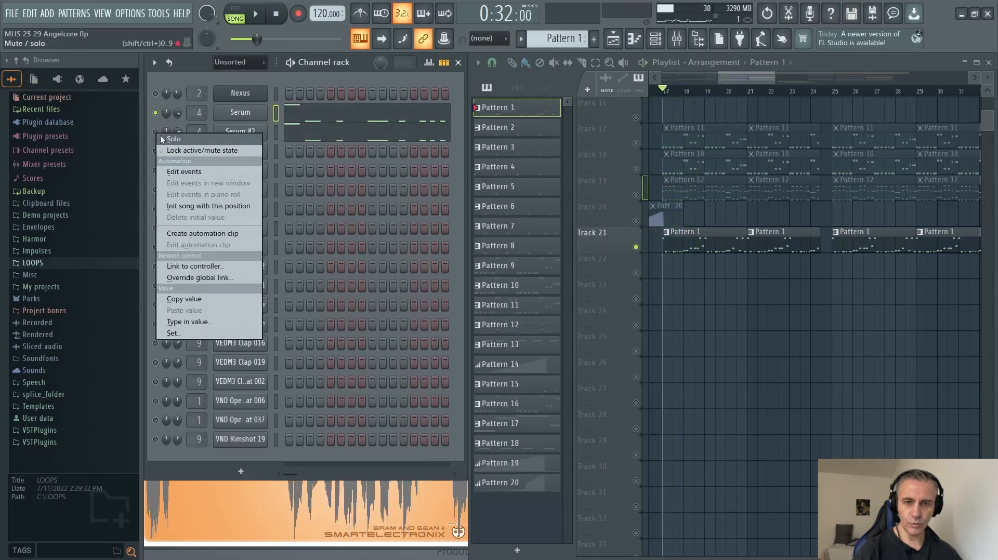
{"action": "left_click", "coordinate": [163, 137]}
{"action": "key", "text": "space"}
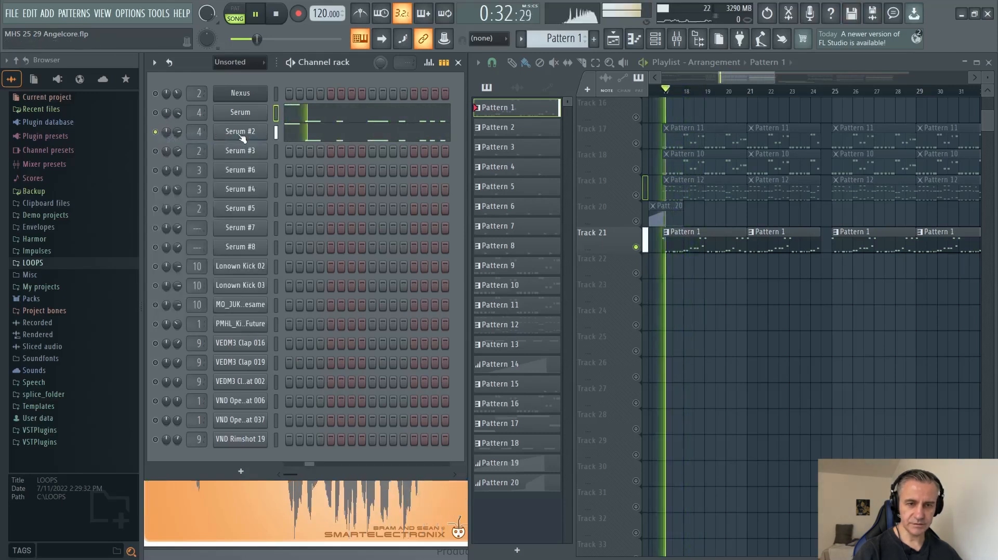
Unsolo Serum #2 during playback to hear both lead channels of Pattern 1 together, and stop playback.
{"action": "right_click", "coordinate": [155, 132]}
{"action": "left_click", "coordinate": [161, 140]}
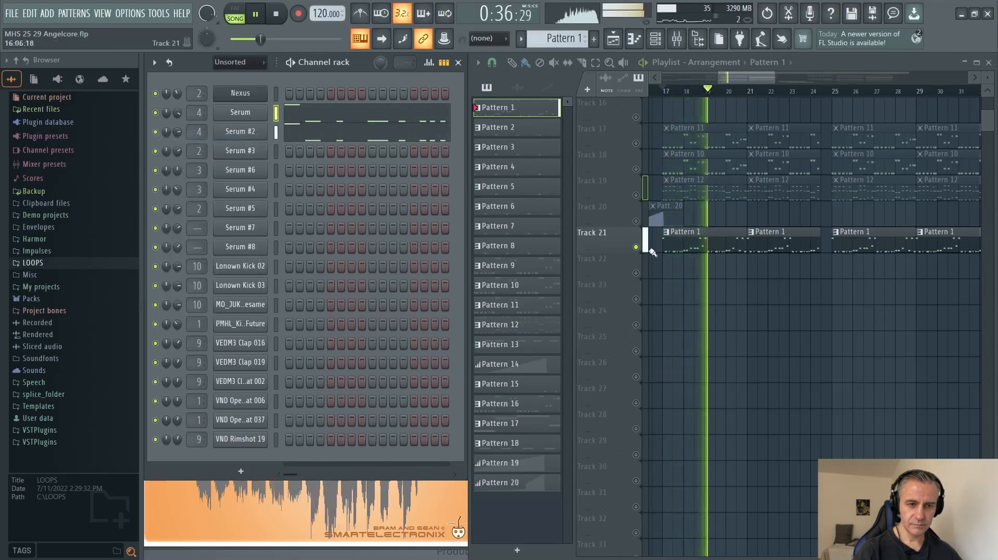
{"action": "scroll", "coordinate": [676, 253], "scroll_direction": "up", "scroll_amount": 3}
{"action": "scroll", "coordinate": [702, 325], "scroll_direction": "down", "scroll_amount": 2}
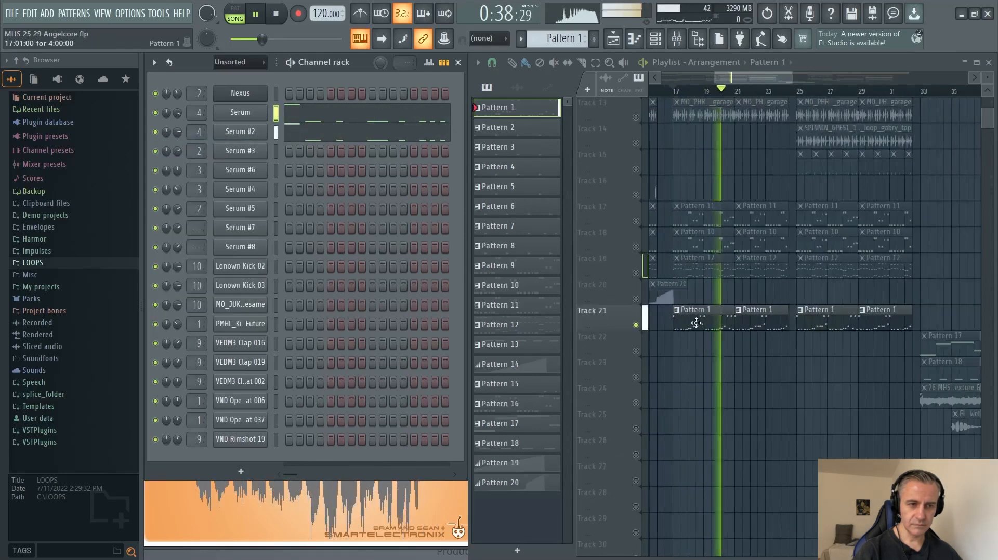
{"action": "key", "text": "space"}
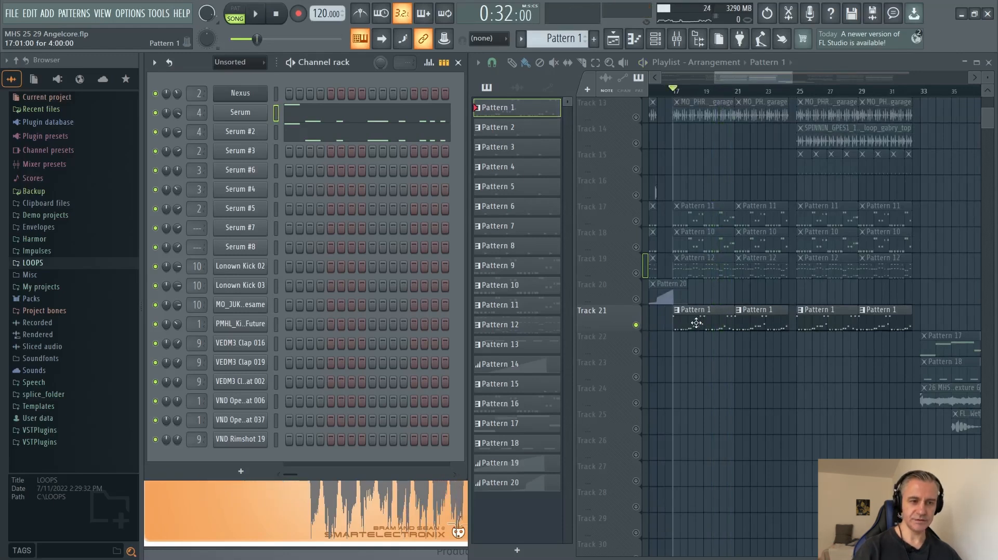
Audition Serum's MHS AC Lead 1 and Serum #2's MHS AC Lead 2 presets with a few notes, and close the plugin windows.
{"action": "left_click", "coordinate": [240, 112]}
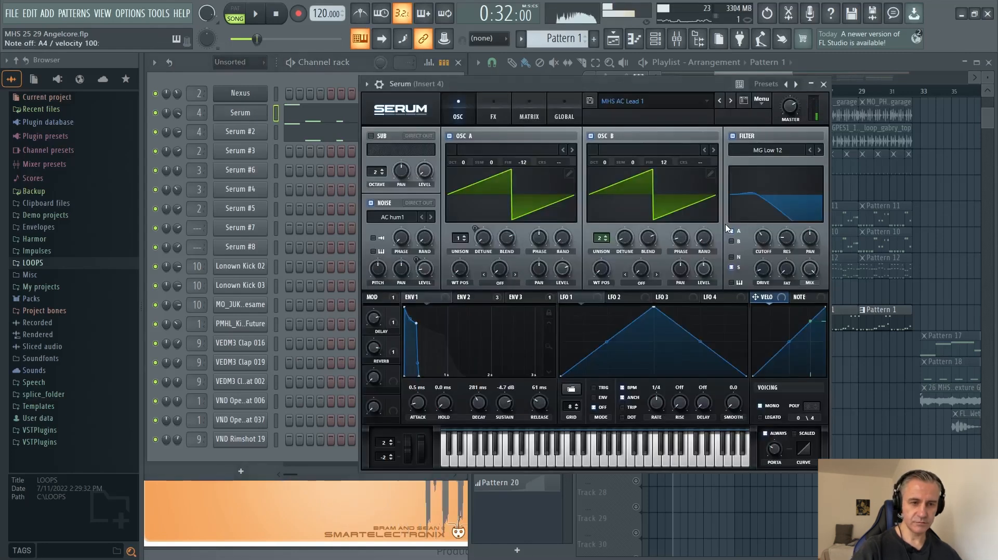
{"action": "key", "text": "y"}
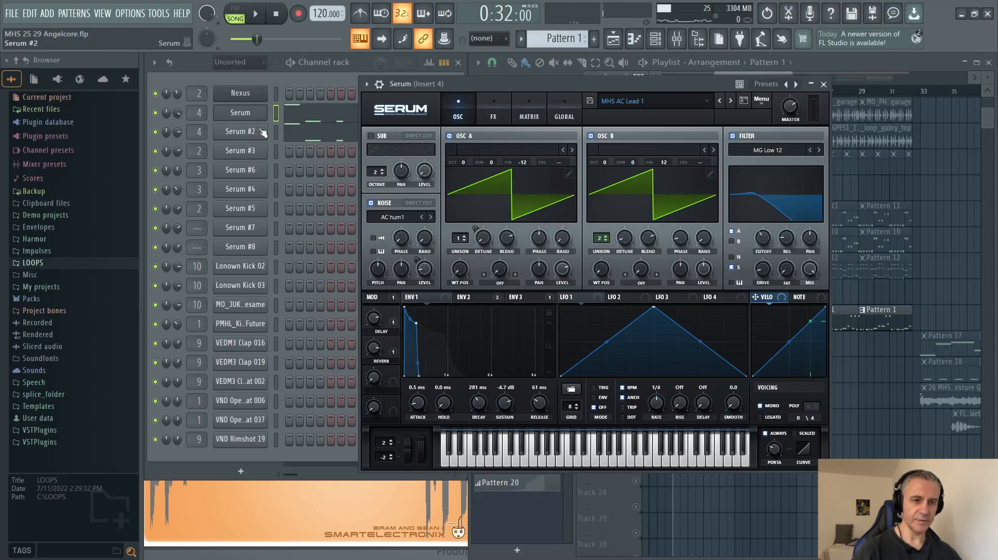
{"action": "left_click", "coordinate": [237, 137]}
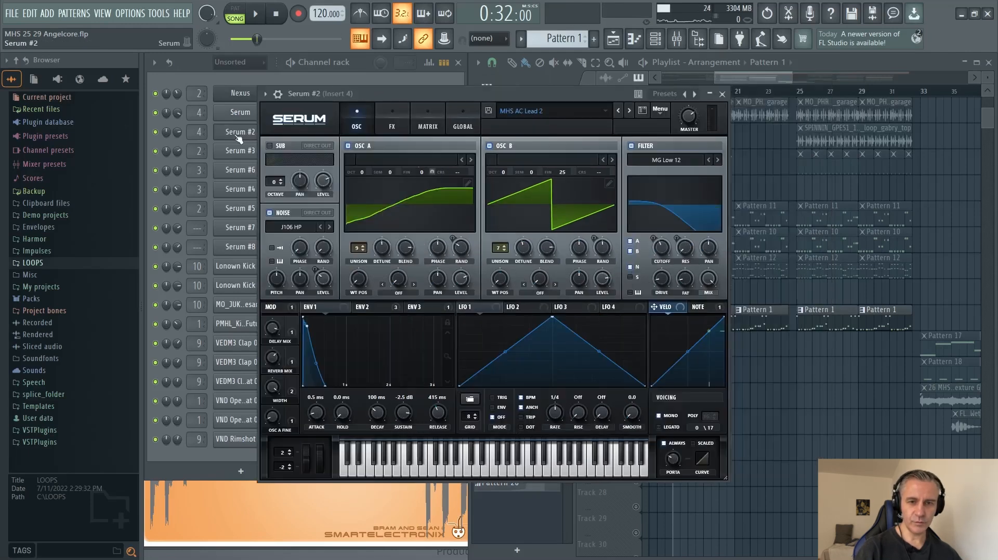
{"action": "left_click_drag", "start_coordinate": [531, 95], "coordinate": [581, 94]}
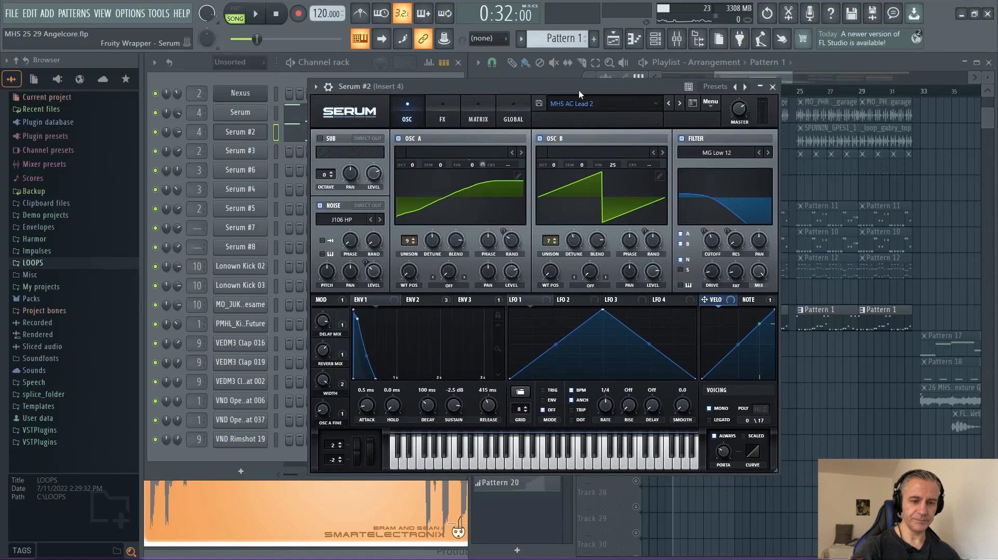
{"action": "key", "text": "n"}
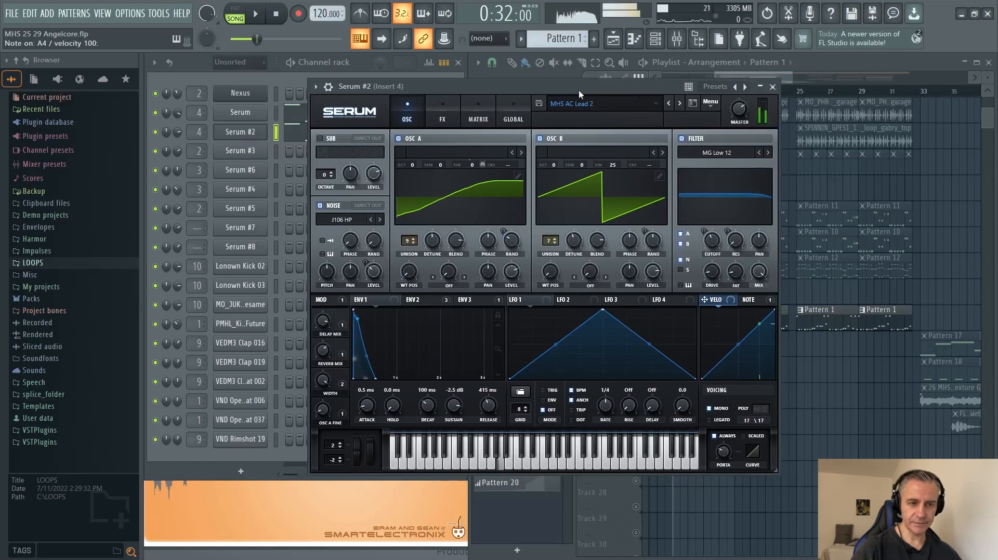
{"action": "key", "text": "u"}
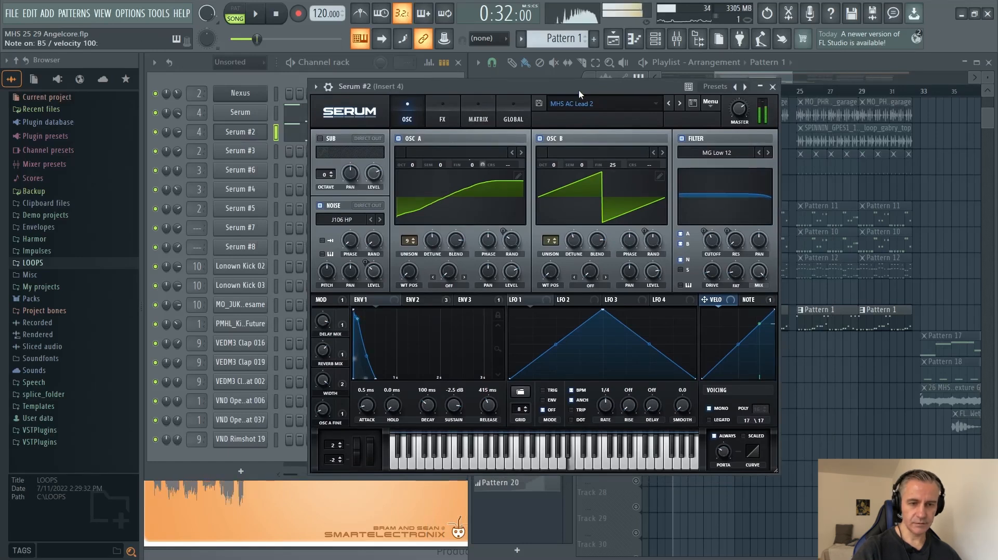
{"action": "key", "text": "i"}
{"action": "key", "text": "p"}
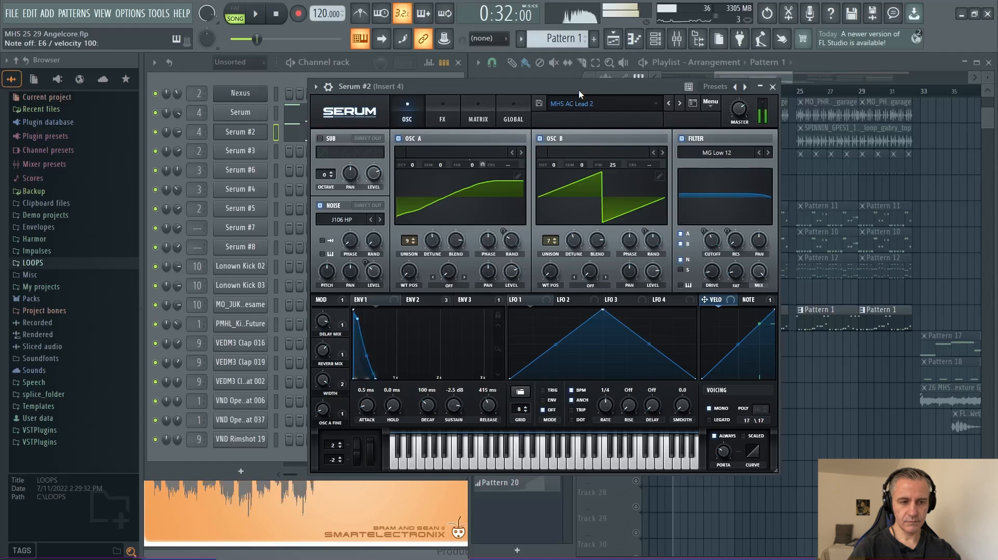
{"action": "left_click", "coordinate": [229, 132]}
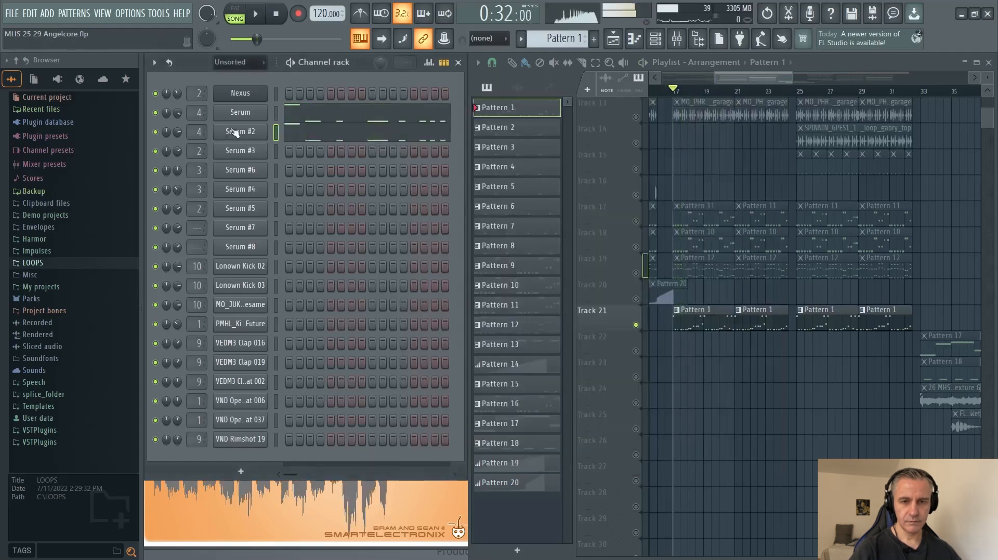
Solo Track 22, set the playback position to bar 33, and select its Pattern 17 clip.
{"action": "scroll", "coordinate": [706, 342], "scroll_direction": "down", "scroll_amount": 4}
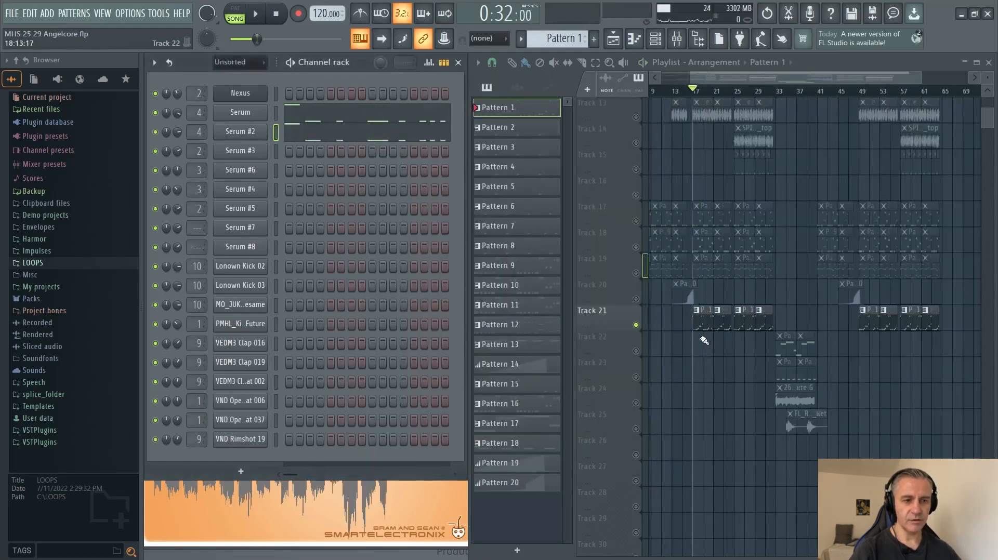
{"action": "scroll", "coordinate": [725, 366], "scroll_direction": "up", "scroll_amount": 4}
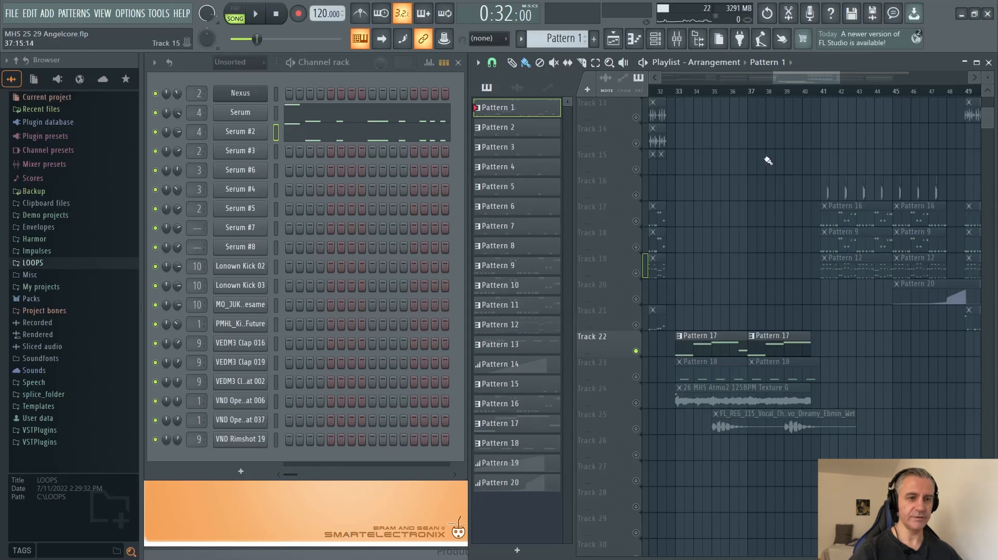
{"action": "left_click", "coordinate": [679, 92]}
{"action": "left_click", "coordinate": [717, 335]}
{"action": "scroll", "coordinate": [710, 339], "scroll_direction": "down", "scroll_amount": 3}
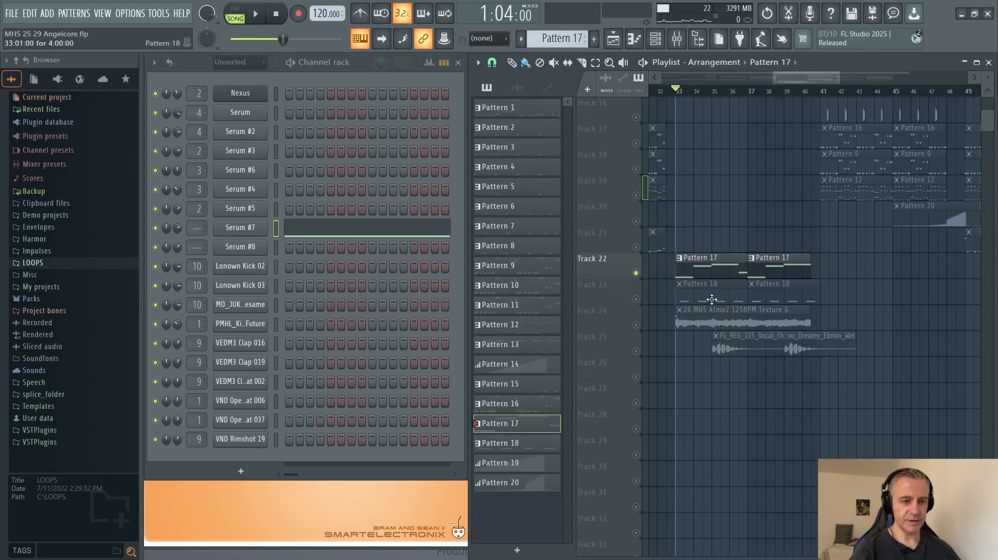
Examine the arrangement and the LONOWN - Starly reference stems around bar 33.
{"action": "scroll", "coordinate": [707, 300], "scroll_direction": "up", "scroll_amount": 2}
{"action": "scroll", "coordinate": [697, 304], "scroll_direction": "down", "scroll_amount": 2}
{"action": "scroll", "coordinate": [729, 174], "scroll_direction": "up", "scroll_amount": 8}
{"action": "scroll", "coordinate": [701, 290], "scroll_direction": "down", "scroll_amount": 2}
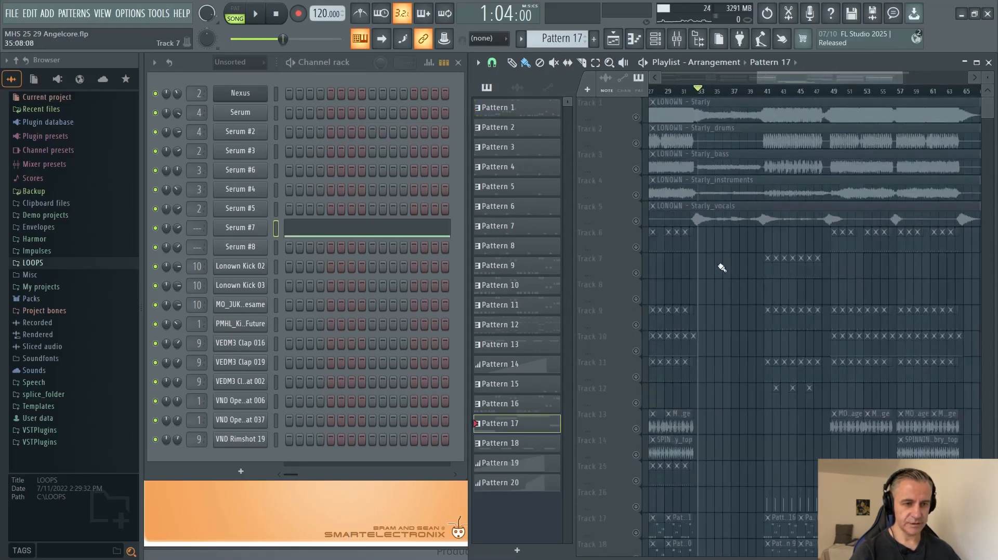
{"action": "scroll", "coordinate": [714, 264], "scroll_direction": "up", "scroll_amount": 1}
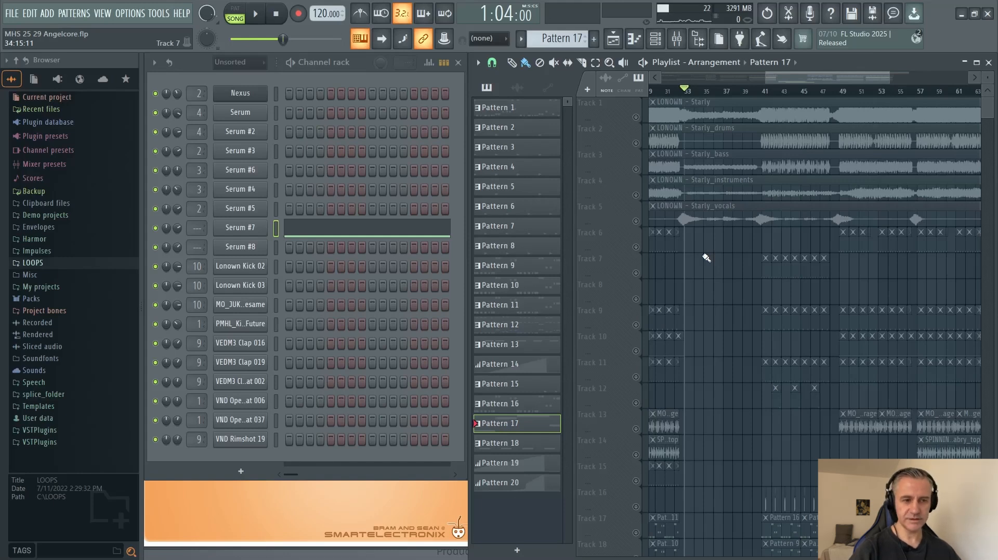
Play the soloed Pattern 17 part from bar 33, inspect Serum #7's notes in the piano roll, and stop playback.
{"action": "scroll", "coordinate": [706, 255], "scroll_direction": "down", "scroll_amount": 4}
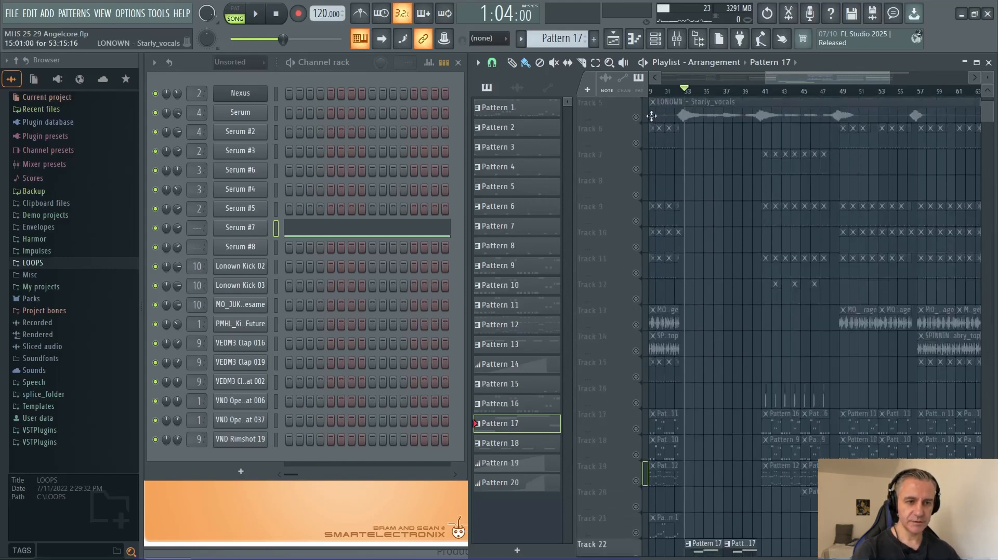
{"action": "key", "text": "space"}
{"action": "scroll", "coordinate": [713, 285], "scroll_direction": "up", "scroll_amount": 2}
{"action": "scroll", "coordinate": [713, 284], "scroll_direction": "down", "scroll_amount": 3}
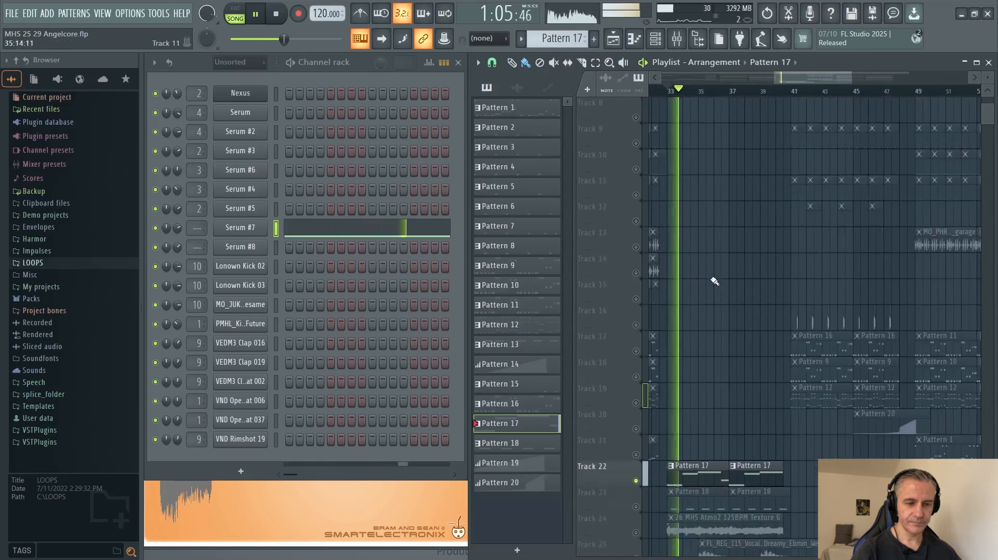
{"action": "left_click", "coordinate": [305, 229]}
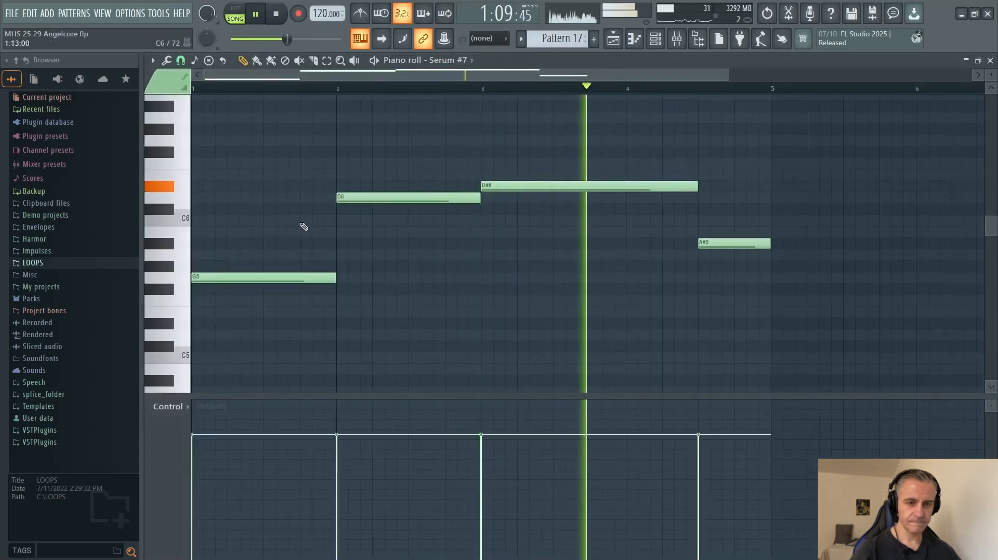
{"action": "key", "text": "Escape"}
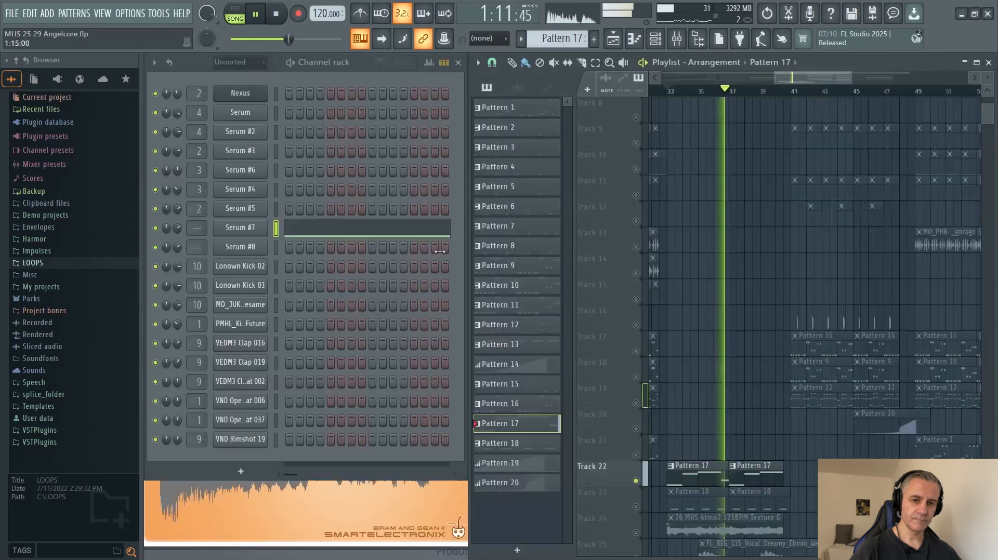
{"action": "scroll", "coordinate": [742, 331], "scroll_direction": "down", "scroll_amount": 3}
{"action": "scroll", "coordinate": [742, 330], "scroll_direction": "down", "scroll_amount": 4}
{"action": "key", "text": "space"}
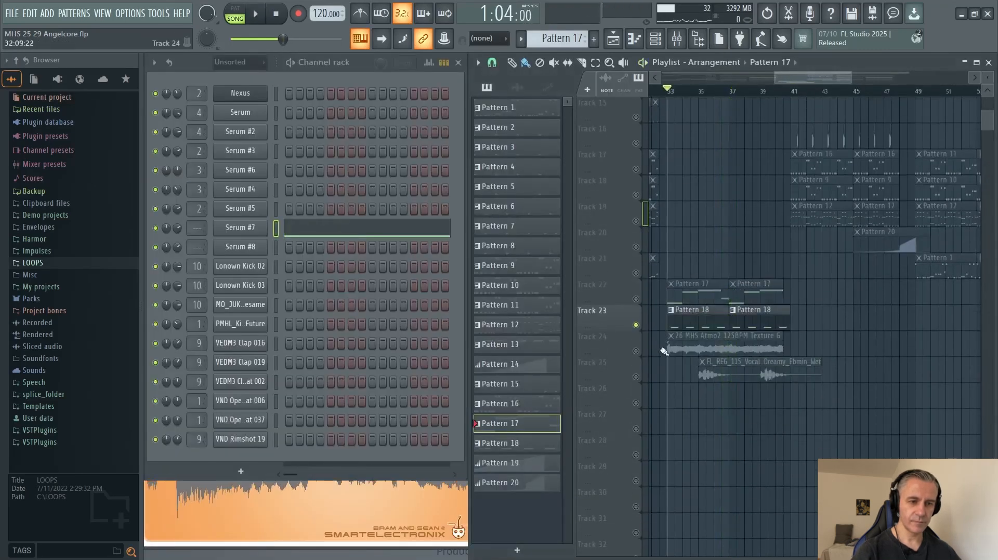
Solo Track 23, play its Pattern 18 clip while inspecting Serum #8's notes in the piano roll, and stop playback.
{"action": "scroll", "coordinate": [672, 335], "scroll_direction": "up", "scroll_amount": 2, "text": "ctrl"}
{"action": "scroll", "coordinate": [673, 335], "scroll_direction": "down", "scroll_amount": 2, "text": "ctrl"}
{"action": "left_click", "coordinate": [673, 318]}
{"action": "key", "text": "space"}
{"action": "left_click", "coordinate": [308, 254]}
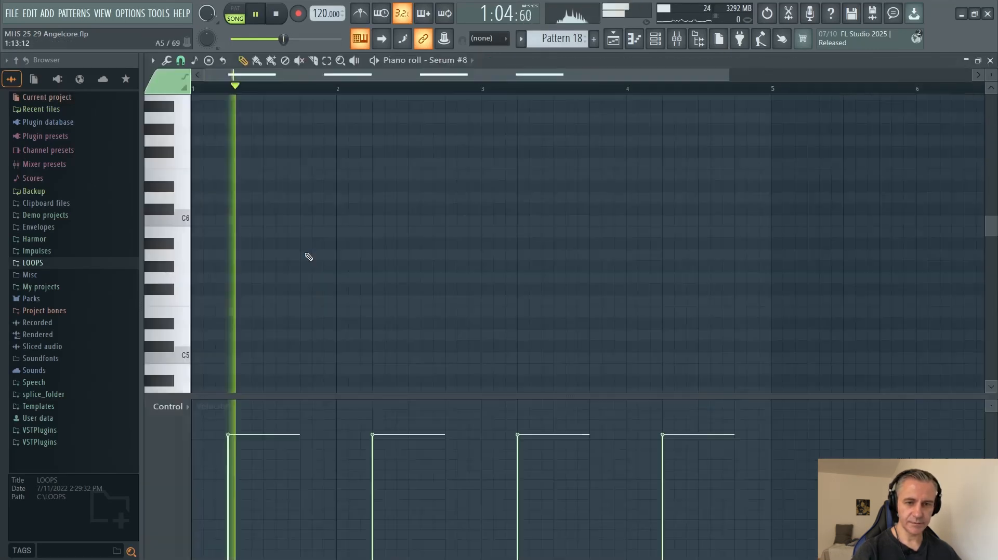
{"action": "scroll", "coordinate": [308, 255], "scroll_direction": "up", "scroll_amount": 3}
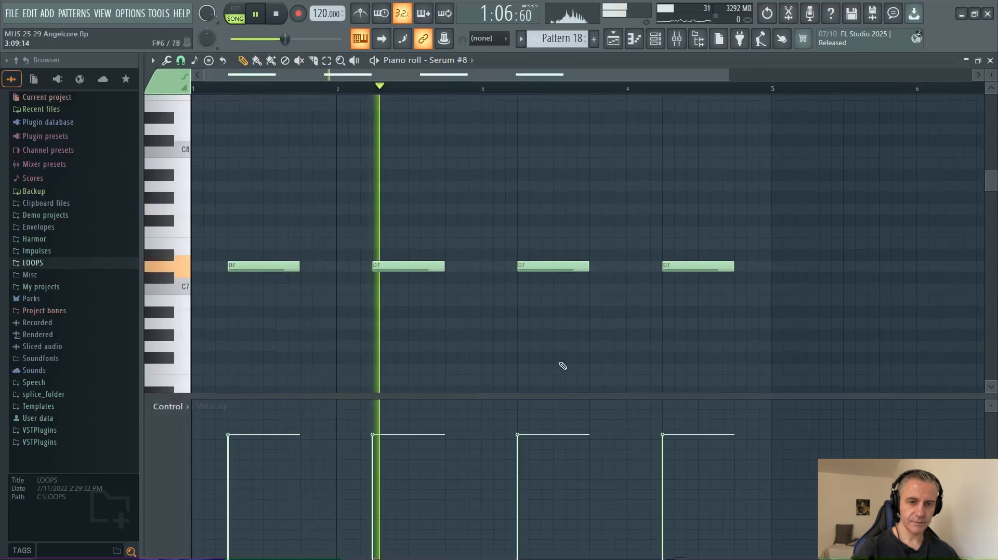
{"action": "key", "text": "Escape"}
{"action": "key", "text": "space"}
Solo Track 24 and audition its MHS Atmo2 125BPM Texture G clip from bar 33.
{"action": "left_click", "coordinate": [685, 342]}
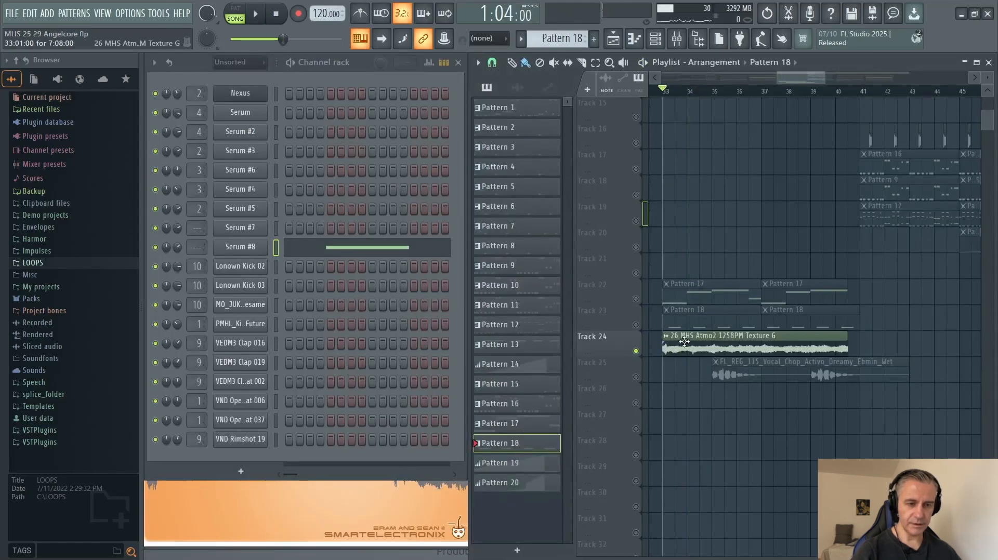
{"action": "key", "text": "space"}
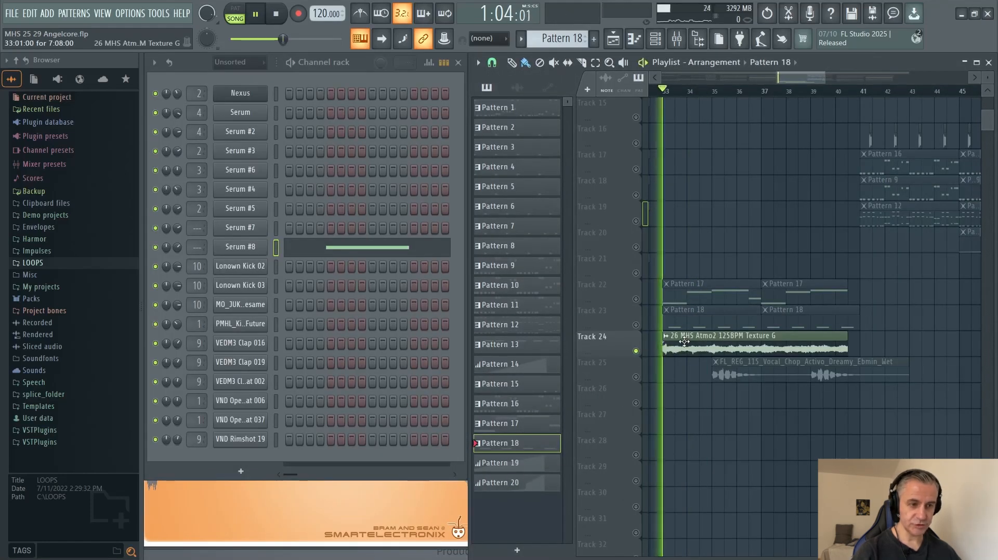
{"action": "key", "text": "space"}
Solo Track 25 and play its Dreamy vocal chop clip from bar 35.
{"action": "right_click", "coordinate": [637, 378]}
{"action": "left_click", "coordinate": [719, 92]}
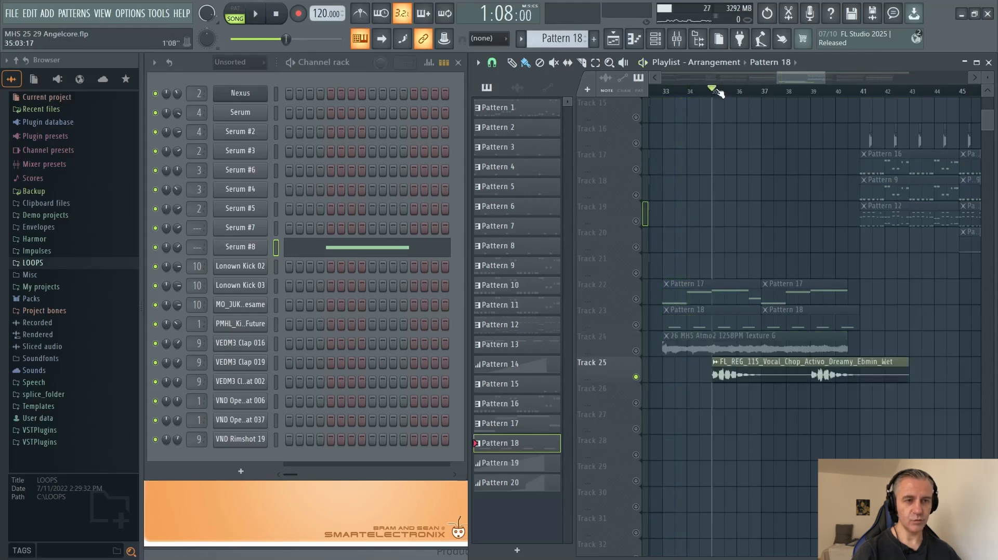
{"action": "key", "text": "space"}
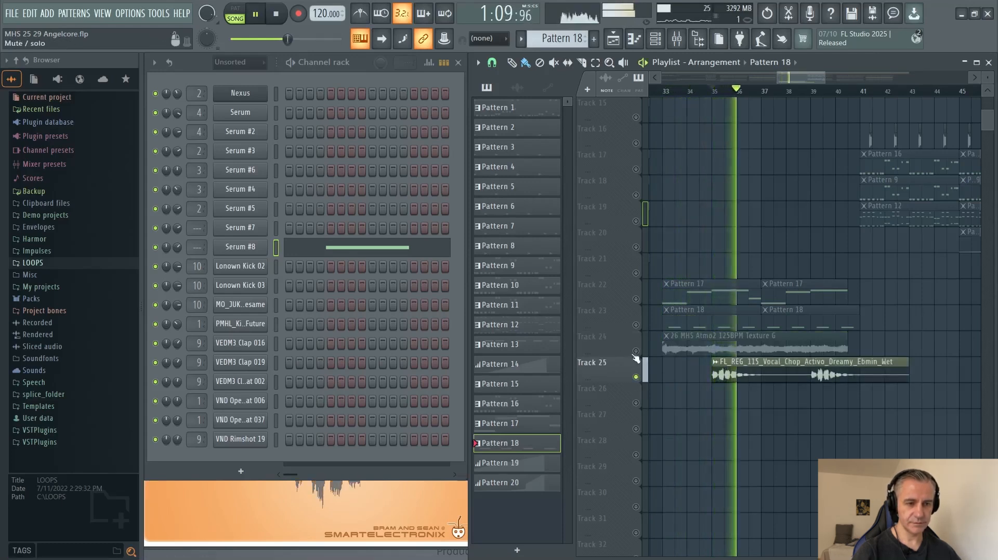
Unmute Tracks 22 to 24 alongside Track 25, and play the break layers together from bar 33.
{"action": "left_click_drag", "start_coordinate": [636, 351], "coordinate": [638, 300]}
{"action": "key", "text": "space"}
{"action": "left_click", "coordinate": [663, 93]}
{"action": "key", "text": "space"}
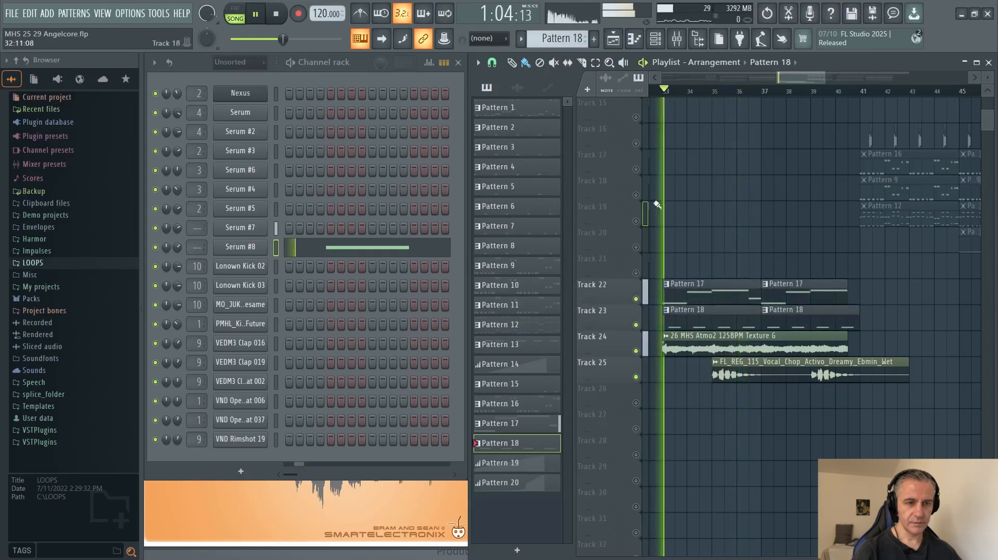
Hear the break layers with the LONOWN - Starly_vocals stem on Track 5, and unmute all tracks after stopping playback.
{"action": "scroll", "coordinate": [659, 304], "scroll_direction": "up", "scroll_amount": 7}
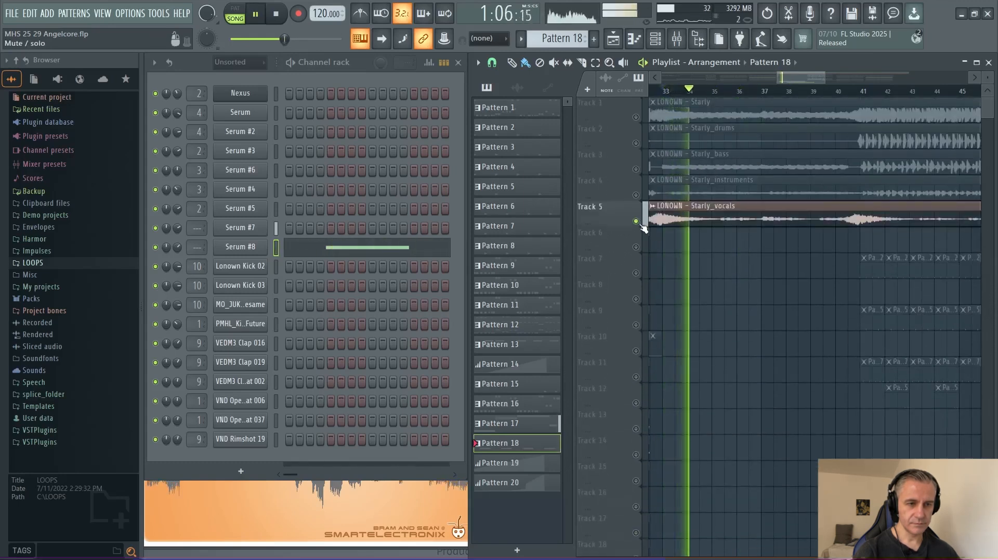
{"action": "scroll", "coordinate": [645, 234], "scroll_direction": "down", "scroll_amount": 8}
{"action": "scroll", "coordinate": [645, 271], "scroll_direction": "up", "scroll_amount": 8}
{"action": "scroll", "coordinate": [646, 272], "scroll_direction": "down", "scroll_amount": 8}
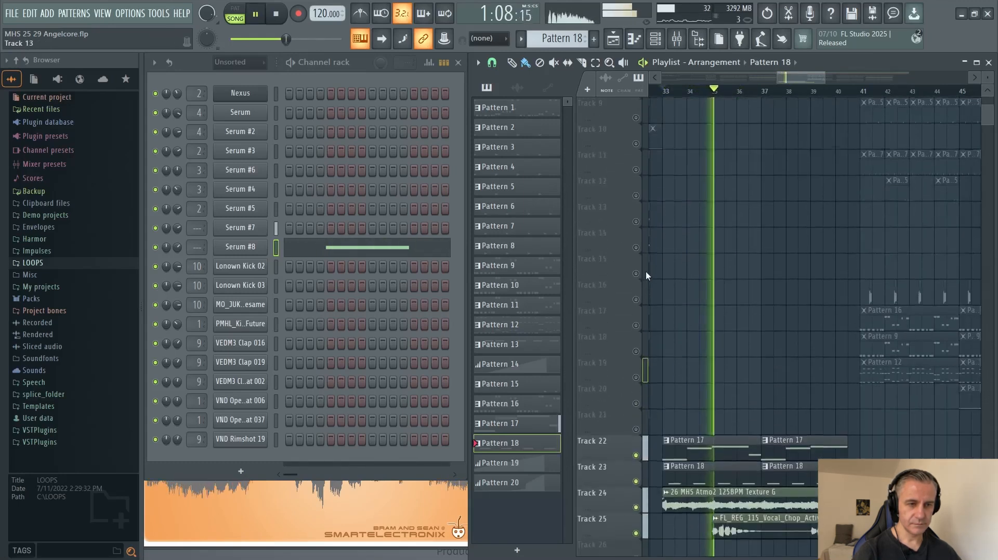
{"action": "scroll", "coordinate": [808, 269], "scroll_direction": "down", "scroll_amount": 2}
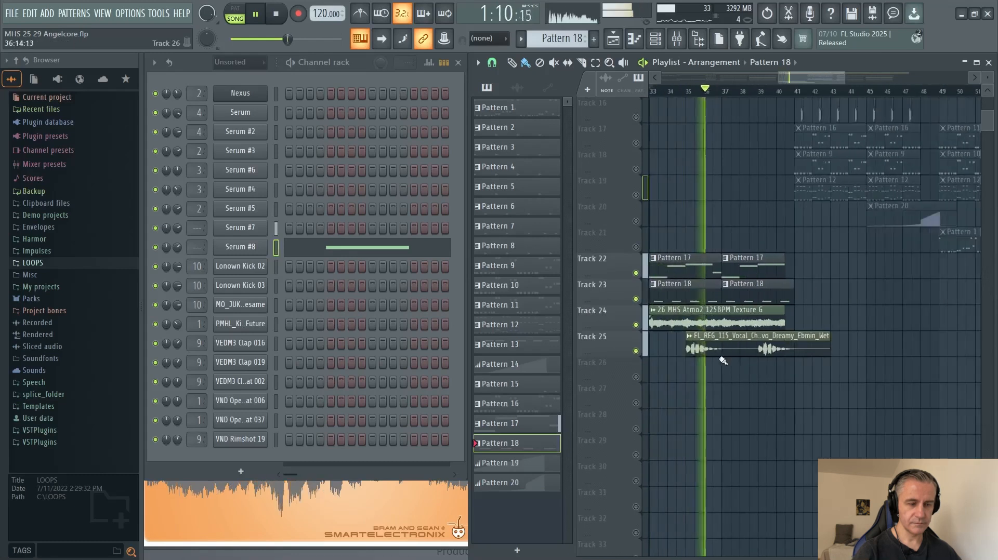
{"action": "key", "text": "space"}
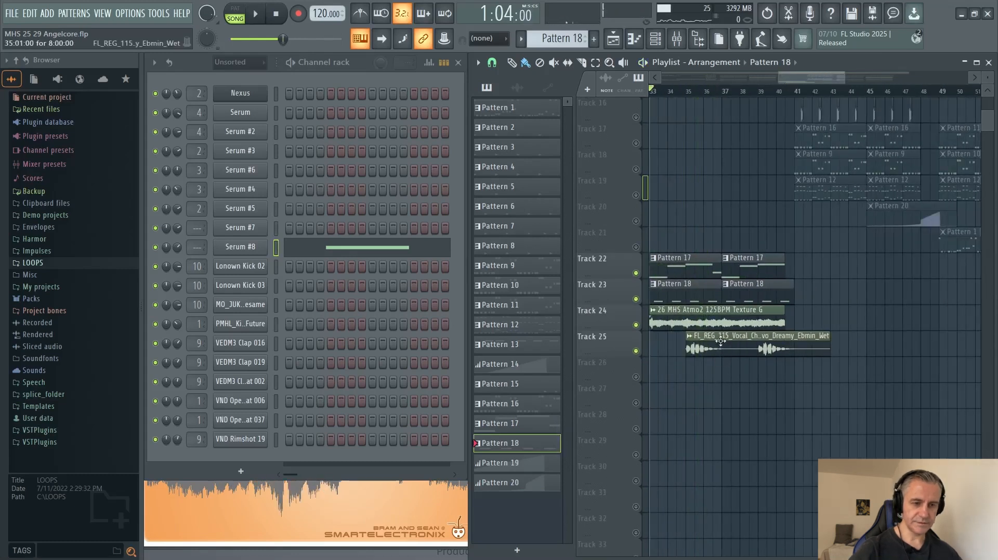
{"action": "right_click", "coordinate": [637, 352]}
{"action": "right_click", "coordinate": [637, 351]}
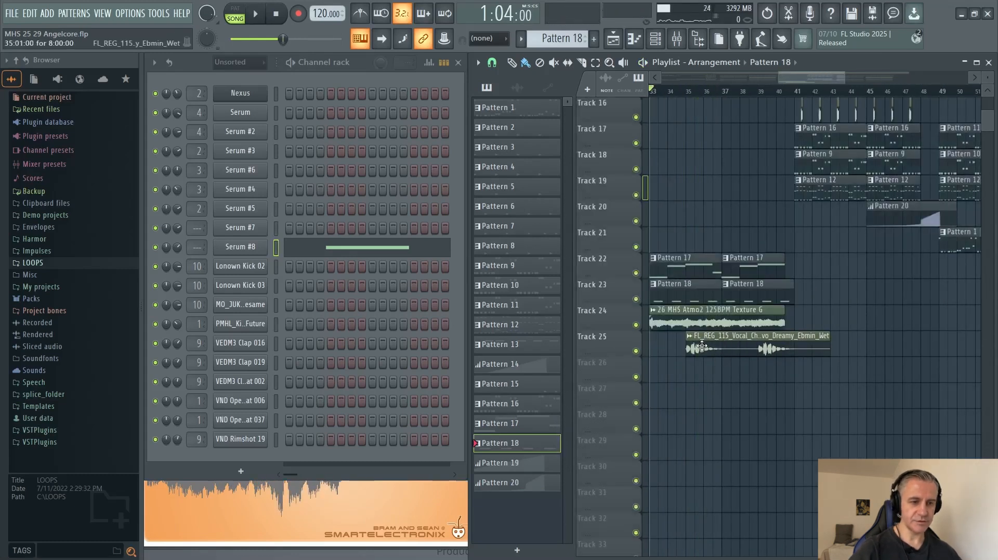
Examine the full arrangement after the break, from the Starly reference stems and drum tracks down to Track 25.
{"action": "scroll", "coordinate": [707, 345], "scroll_direction": "down", "scroll_amount": 1}
{"action": "scroll", "coordinate": [708, 350], "scroll_direction": "down", "scroll_amount": 2}
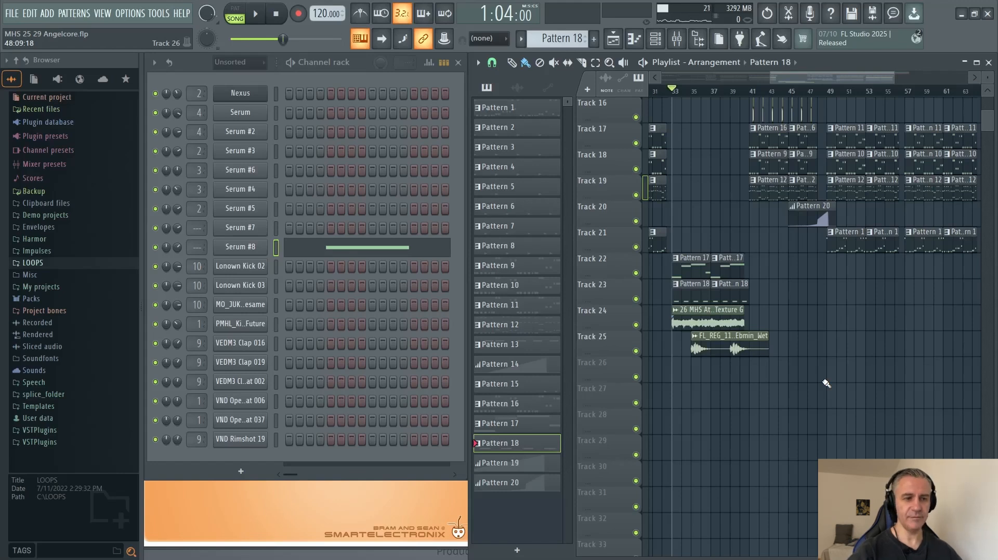
{"action": "scroll", "coordinate": [836, 328], "scroll_direction": "up", "scroll_amount": 5}
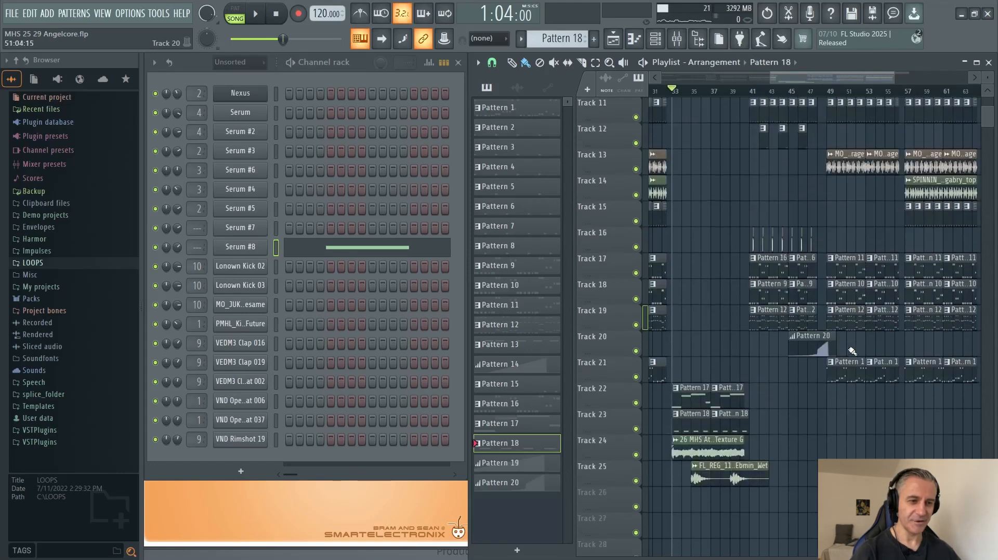
{"action": "scroll", "coordinate": [850, 351], "scroll_direction": "up", "scroll_amount": 4}
{"action": "scroll", "coordinate": [740, 343], "scroll_direction": "down", "scroll_amount": 3}
{"action": "scroll", "coordinate": [820, 364], "scroll_direction": "down", "scroll_amount": 2}
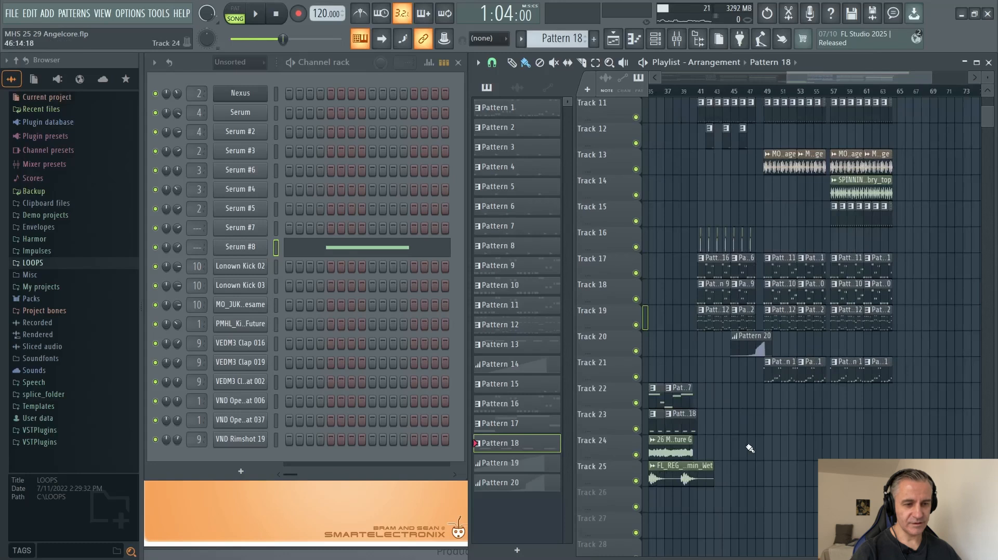
{"action": "scroll", "coordinate": [771, 455], "scroll_direction": "up", "scroll_amount": 10}
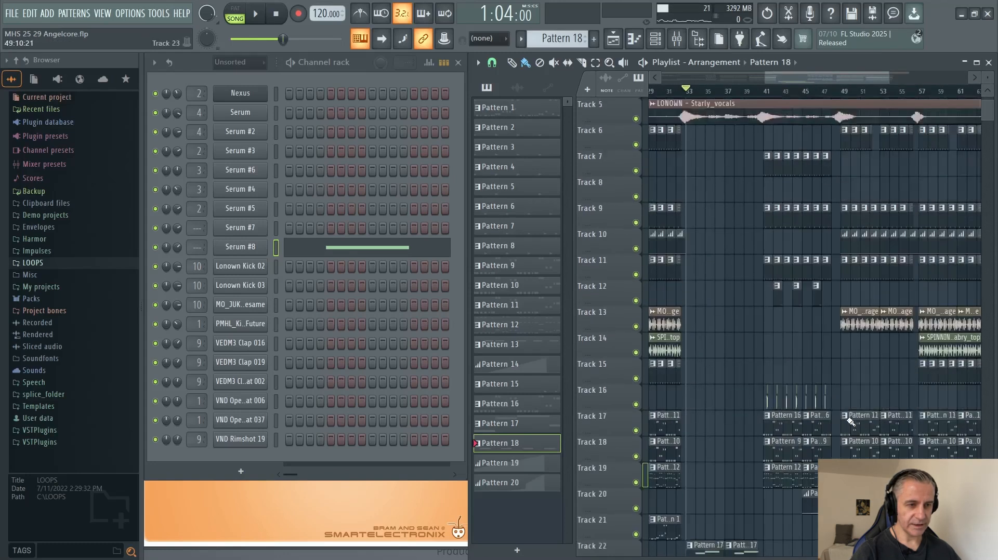
{"action": "scroll", "coordinate": [847, 419], "scroll_direction": "up", "scroll_amount": 2}
{"action": "scroll", "coordinate": [752, 424], "scroll_direction": "down", "scroll_amount": 3}
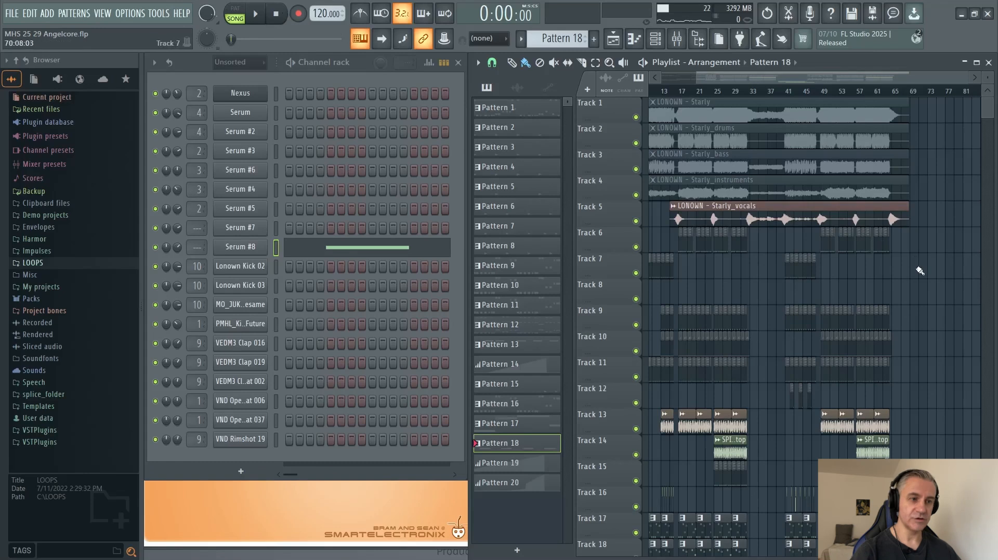
{"action": "scroll", "coordinate": [947, 290], "scroll_direction": "down", "scroll_amount": 1}
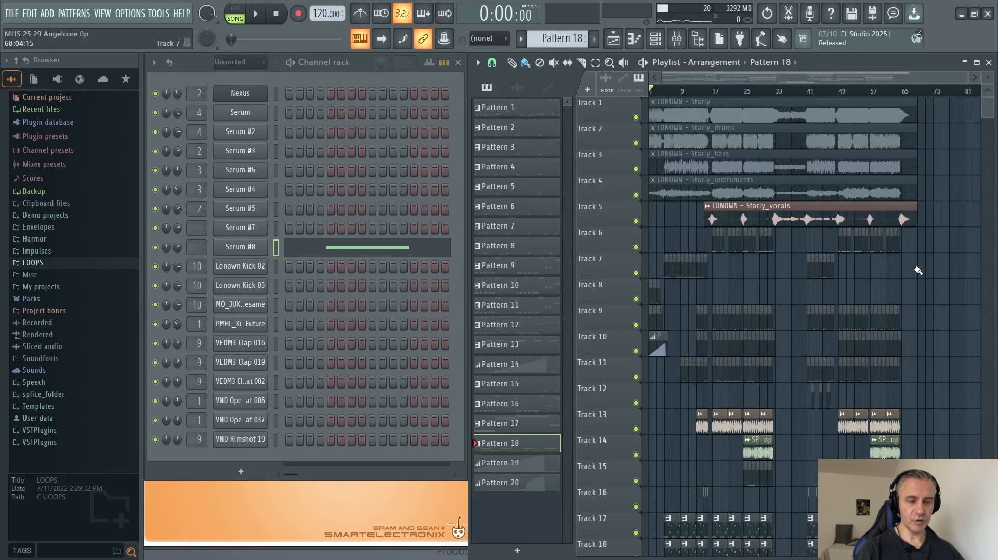
{"action": "scroll", "coordinate": [918, 271], "scroll_direction": "down", "scroll_amount": 5}
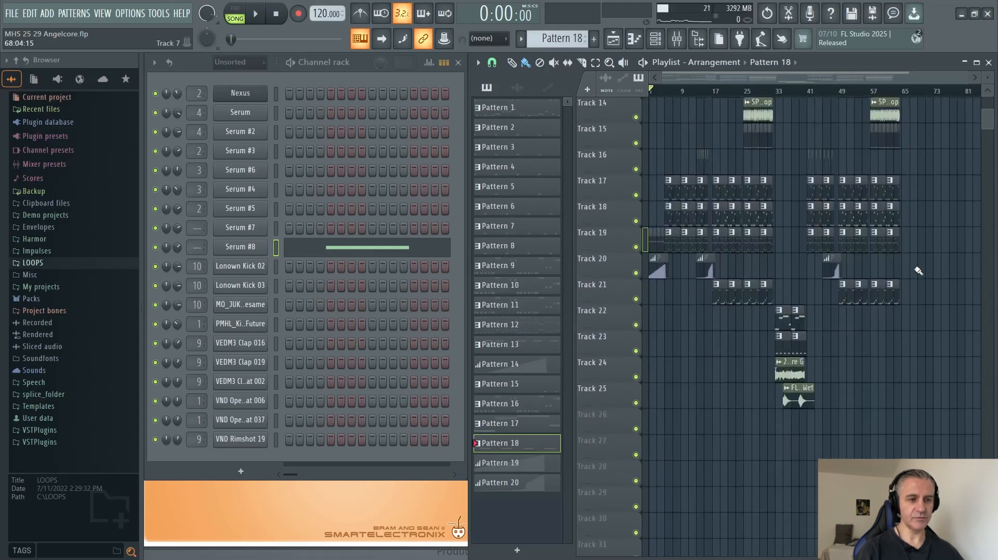
{"action": "scroll", "coordinate": [943, 253], "scroll_direction": "up", "scroll_amount": 5}
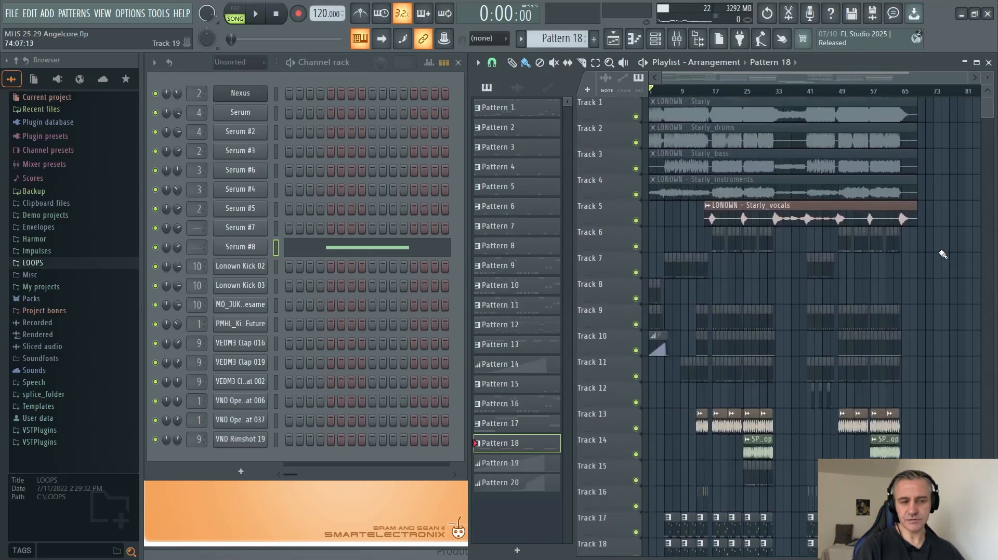